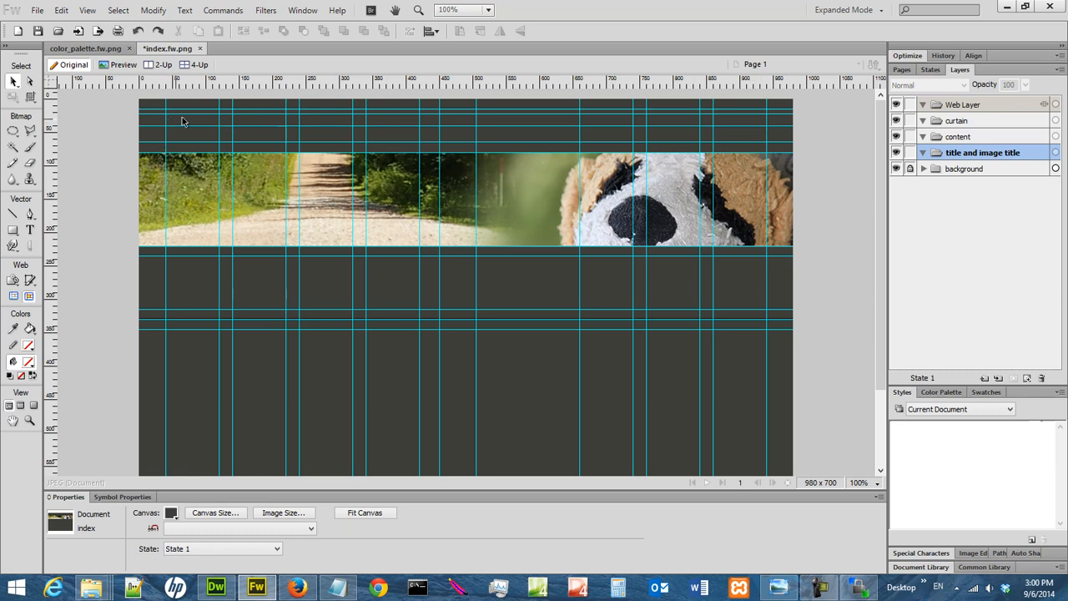
- Switch to Windows Photo Viewer and review the page layout sketch church_sketch_01.jpg
{"action": "left_click", "coordinate": [772, 587]}
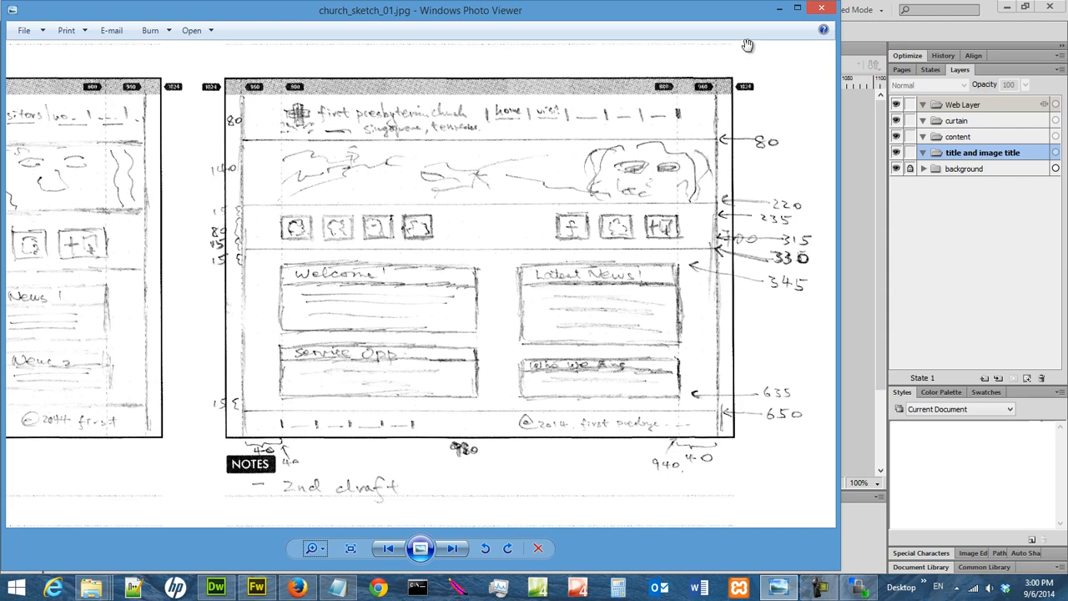
{"action": "left_click", "coordinate": [779, 9]}
- Switch to File Explorer and locate symbol-bluewhite-sm.gif in web_design's church_14_photo_image_collection folder
{"action": "mouse_move", "coordinate": [107, 590]}
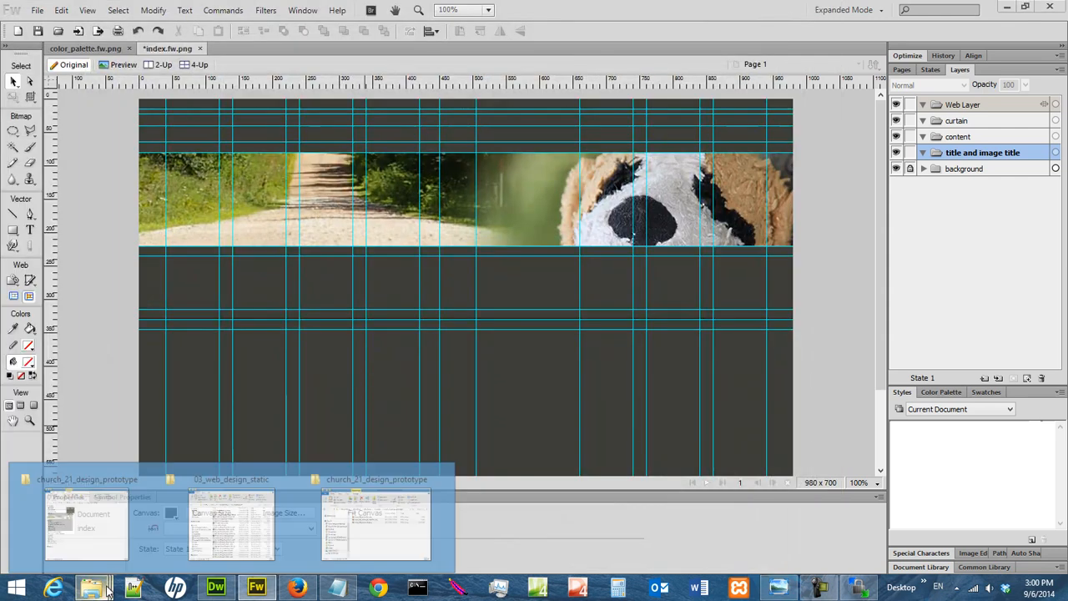
{"action": "left_click", "coordinate": [87, 524]}
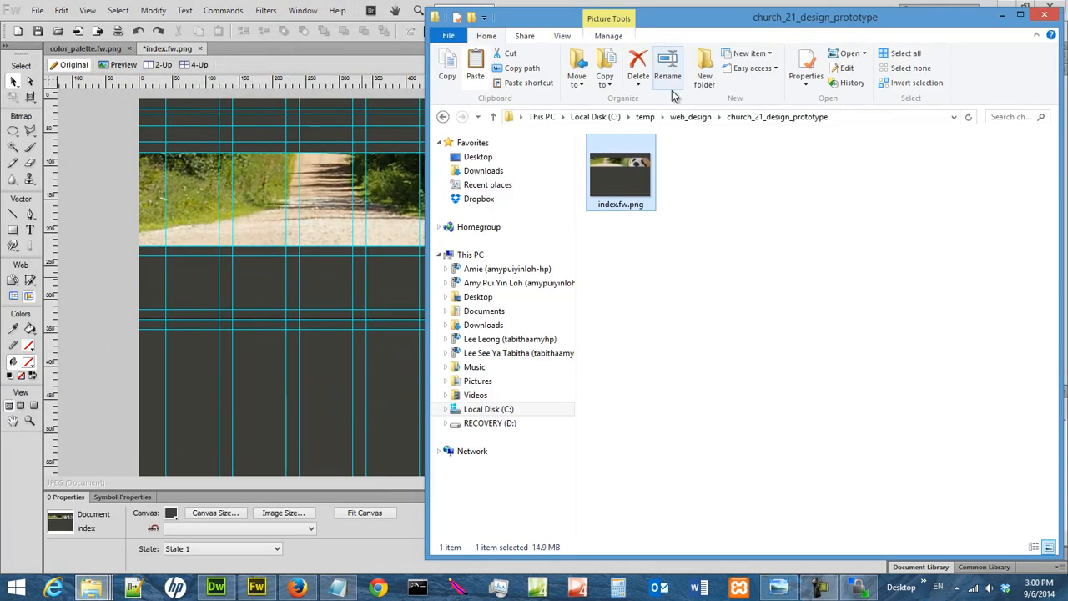
{"action": "left_click", "coordinate": [684, 118]}
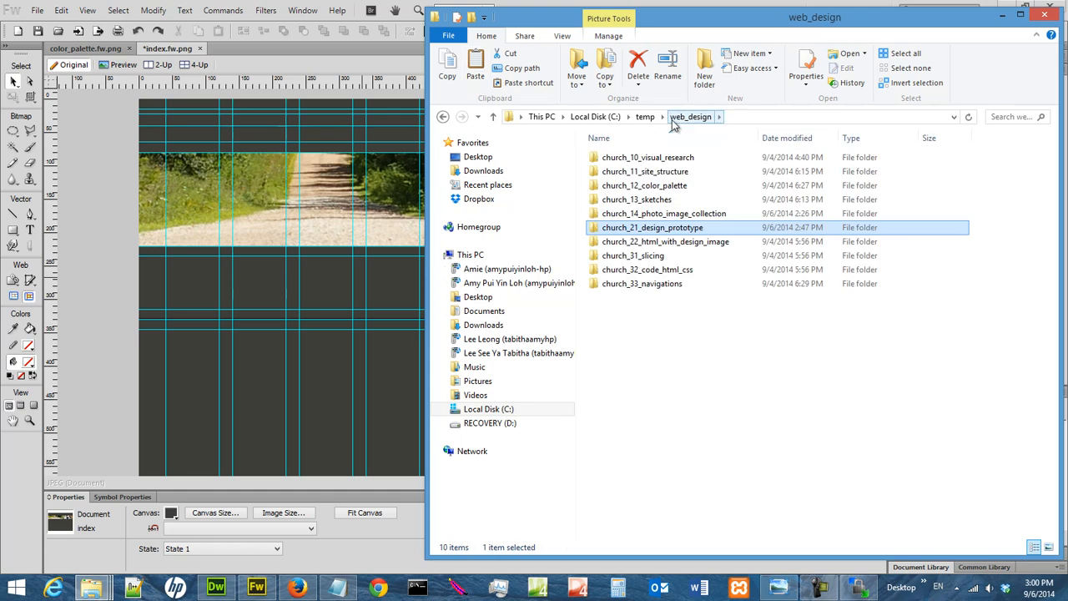
{"action": "double_click", "coordinate": [722, 214]}
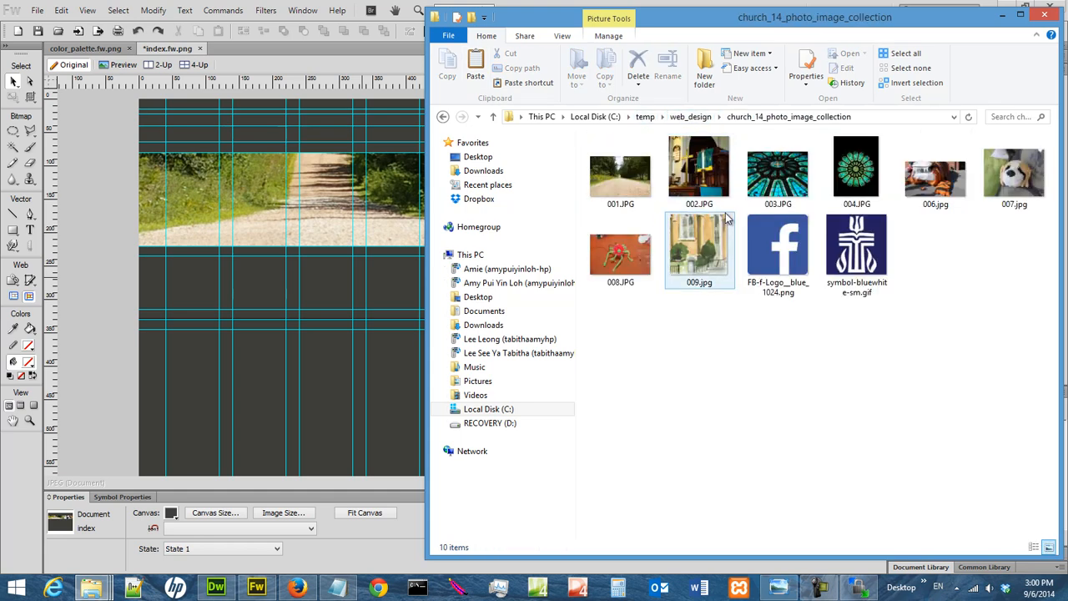
{"action": "left_click", "coordinate": [883, 255]}
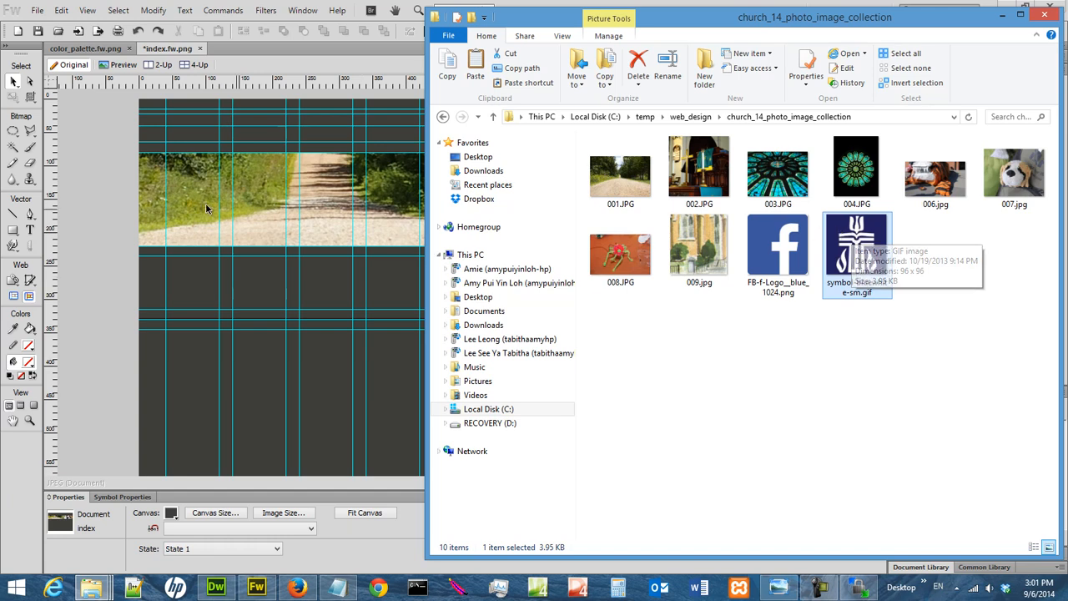
- Return to Fireworks and open symbol-bluewhite-sm.gif from the church_14_photo_image_collection folder
{"action": "left_click", "coordinate": [108, 147]}
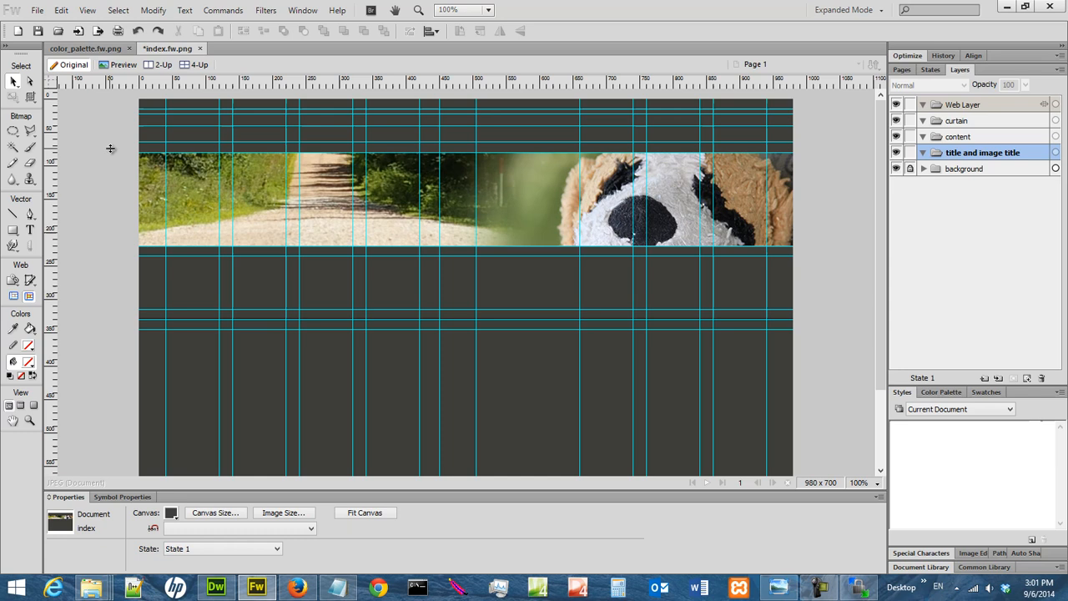
{"action": "left_click", "coordinate": [38, 10]}
{"action": "left_click", "coordinate": [61, 55]}
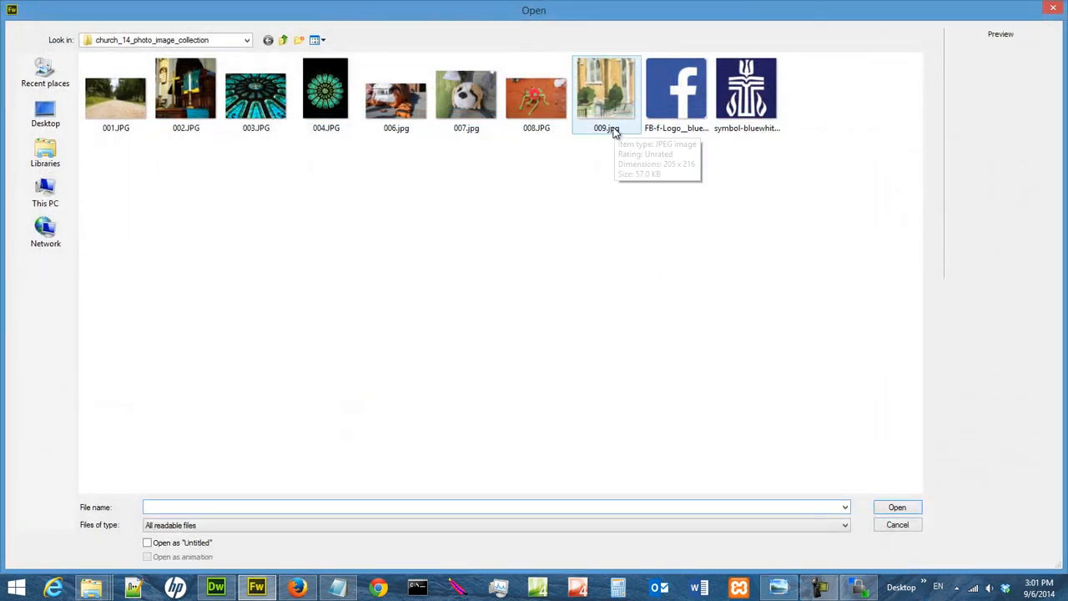
{"action": "left_click", "coordinate": [734, 107]}
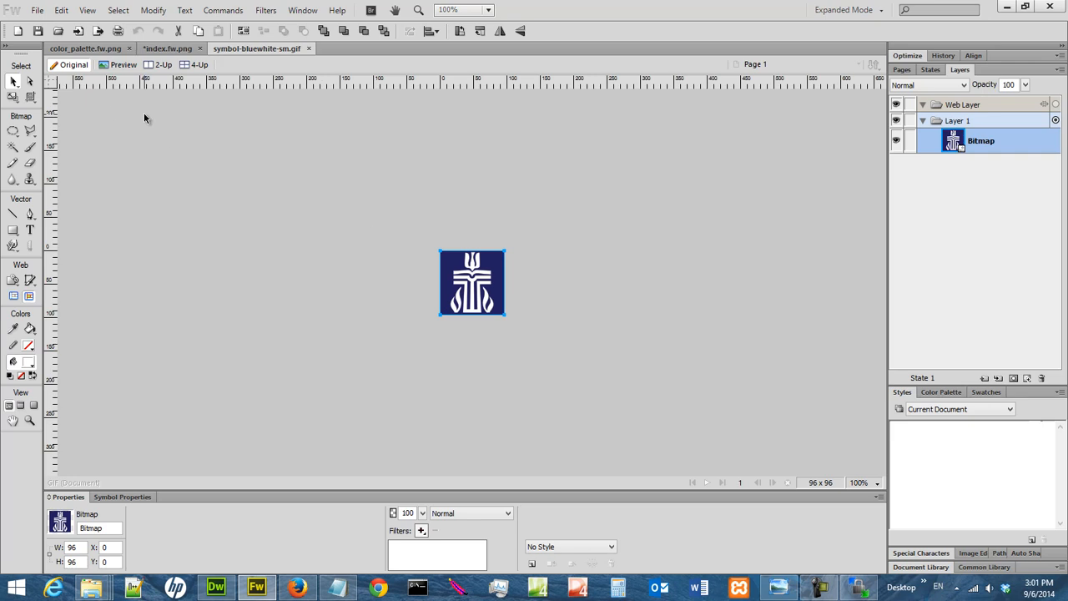
- Try placing a copy of the symbol bitmap in index.fw.png's title and image title layer, and delete the pasted copy
{"action": "left_click", "coordinate": [61, 10]}
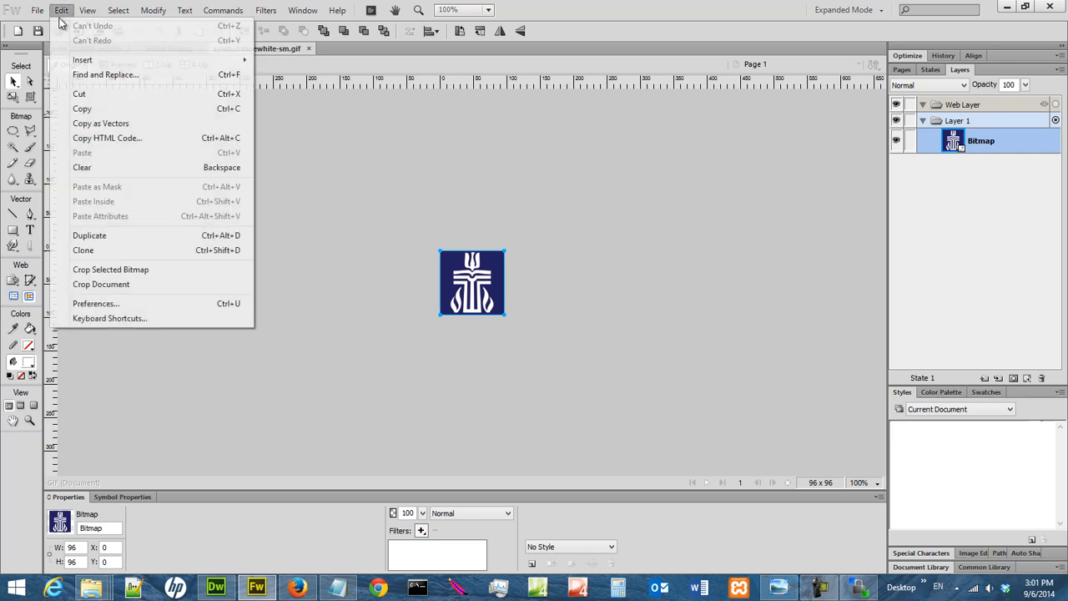
{"action": "left_click", "coordinate": [102, 107]}
{"action": "left_click", "coordinate": [166, 50]}
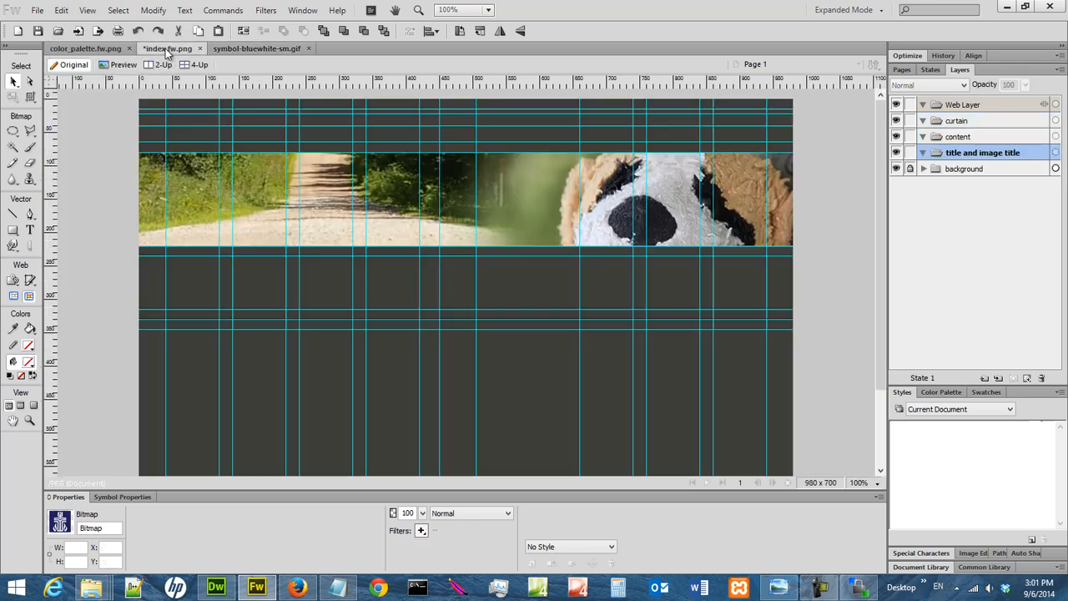
{"action": "left_click", "coordinate": [61, 10]}
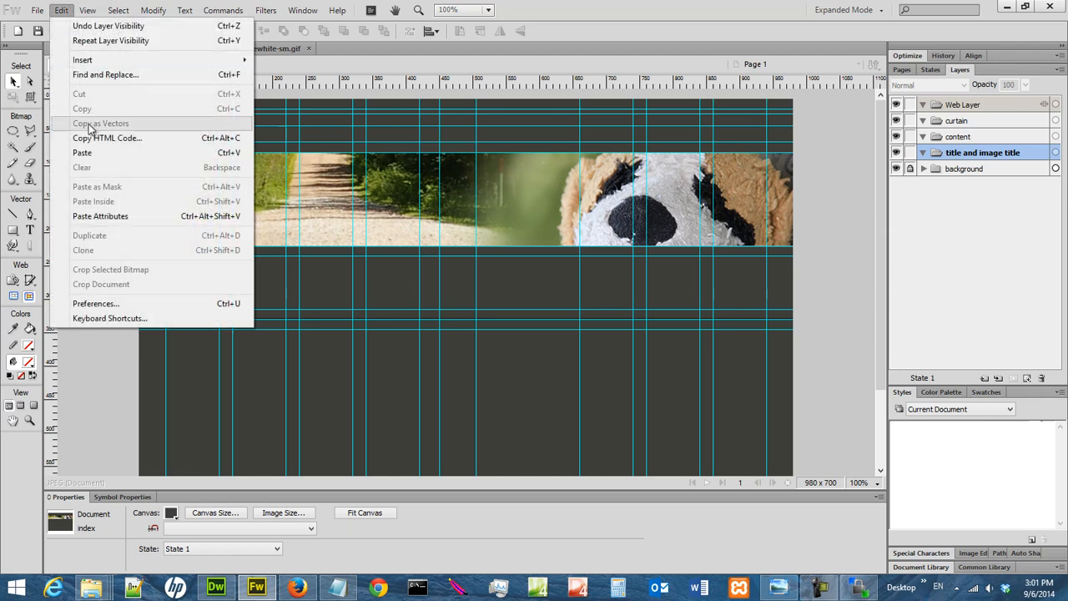
{"action": "left_click", "coordinate": [92, 153]}
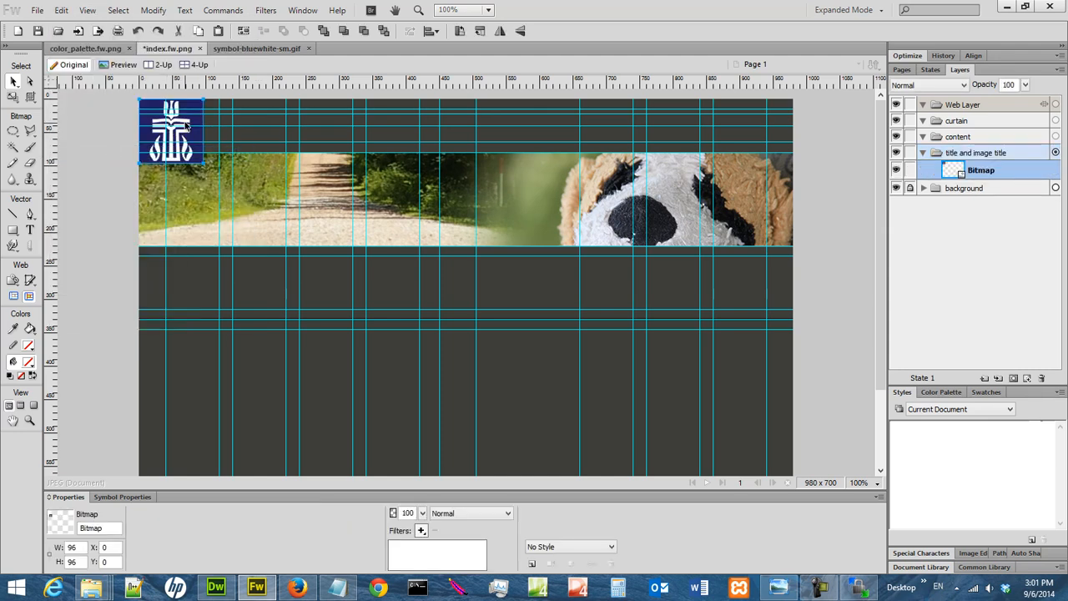
{"action": "left_click_drag", "start_coordinate": [185, 124], "coordinate": [221, 368]}
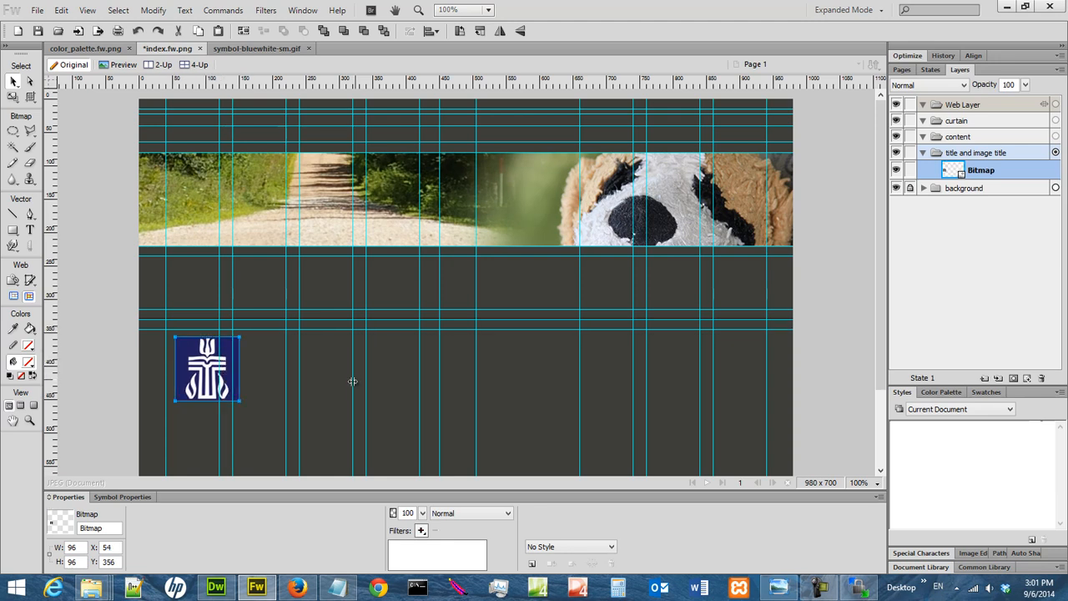
{"action": "key", "text": "Delete"}
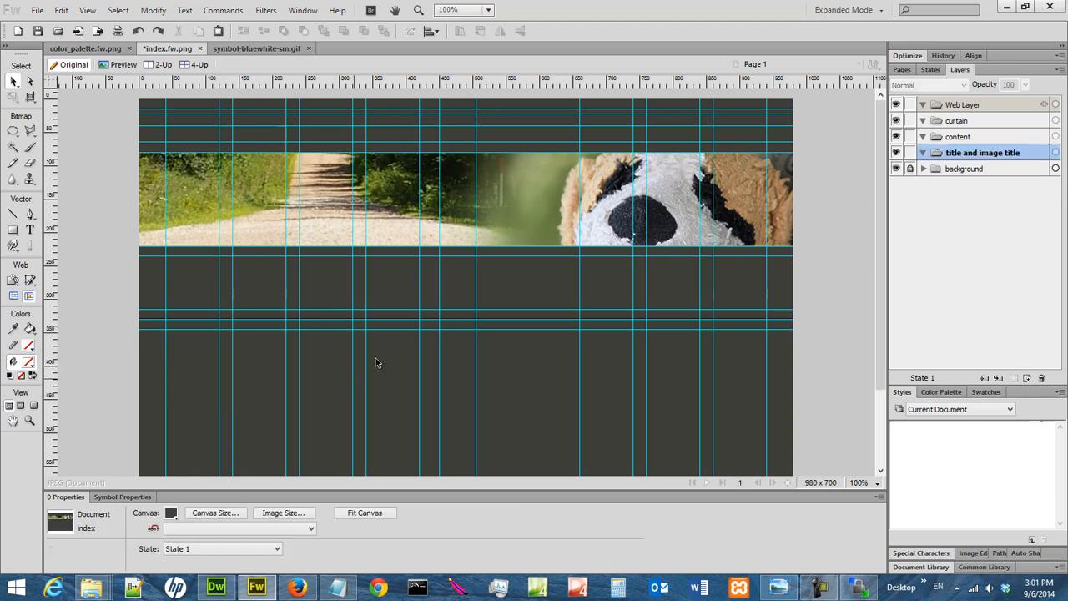
- Activate the Magic Wand in symbol-bluewhite-sm.gif with a tolerance of 10 and an anti-alias edge
{"action": "left_click", "coordinate": [253, 48]}
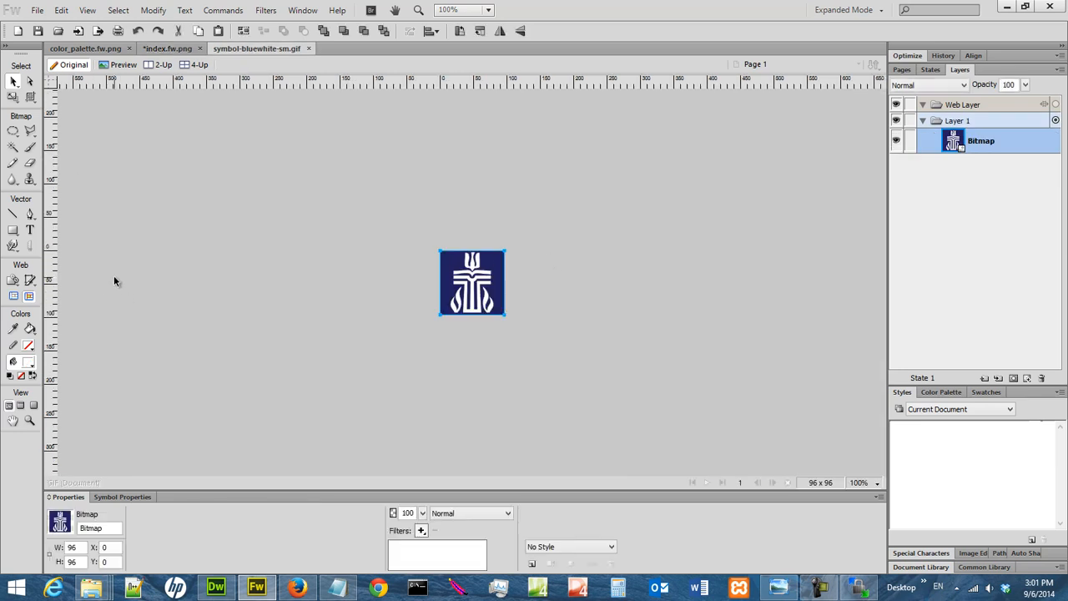
{"action": "left_click", "coordinate": [14, 148]}
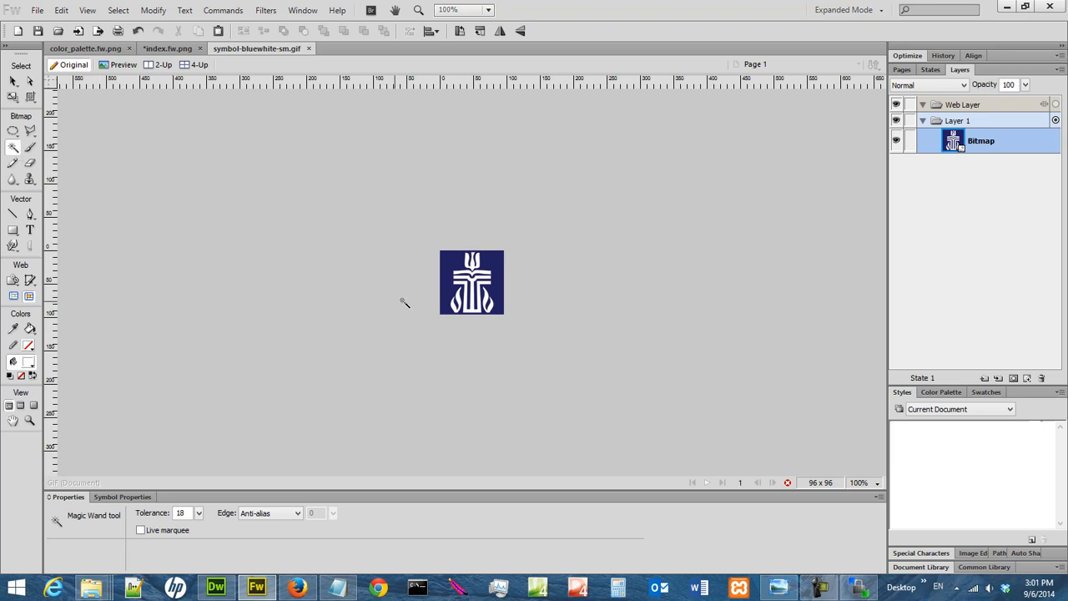
{"action": "left_click", "coordinate": [200, 513]}
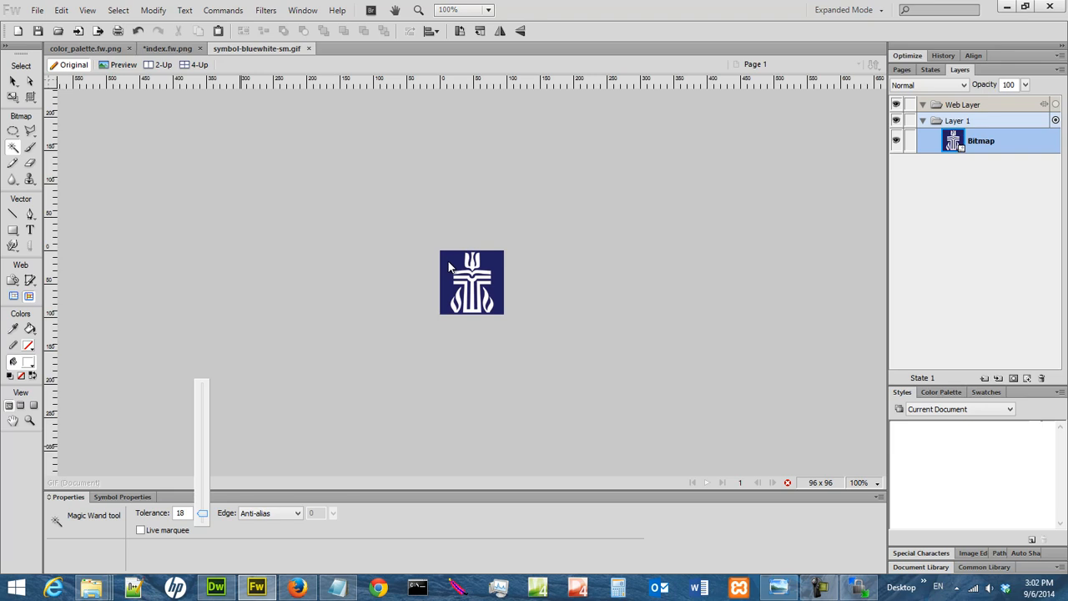
{"action": "left_click_drag", "start_coordinate": [203, 517], "coordinate": [204, 519]}
{"action": "left_click", "coordinate": [204, 519]}
{"action": "left_click", "coordinate": [255, 515]}
{"action": "left_click", "coordinate": [260, 531]}
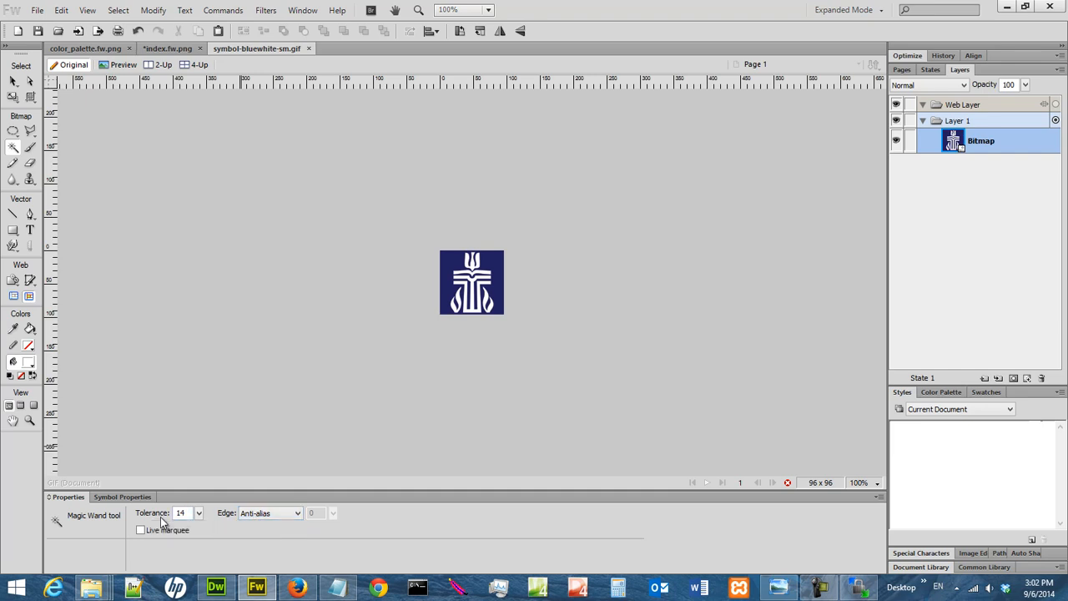
{"action": "left_click_drag", "start_coordinate": [199, 513], "coordinate": [163, 515]}
- Select the navy background around the white symbol with the Magic Wand
{"action": "left_click", "coordinate": [865, 485]}
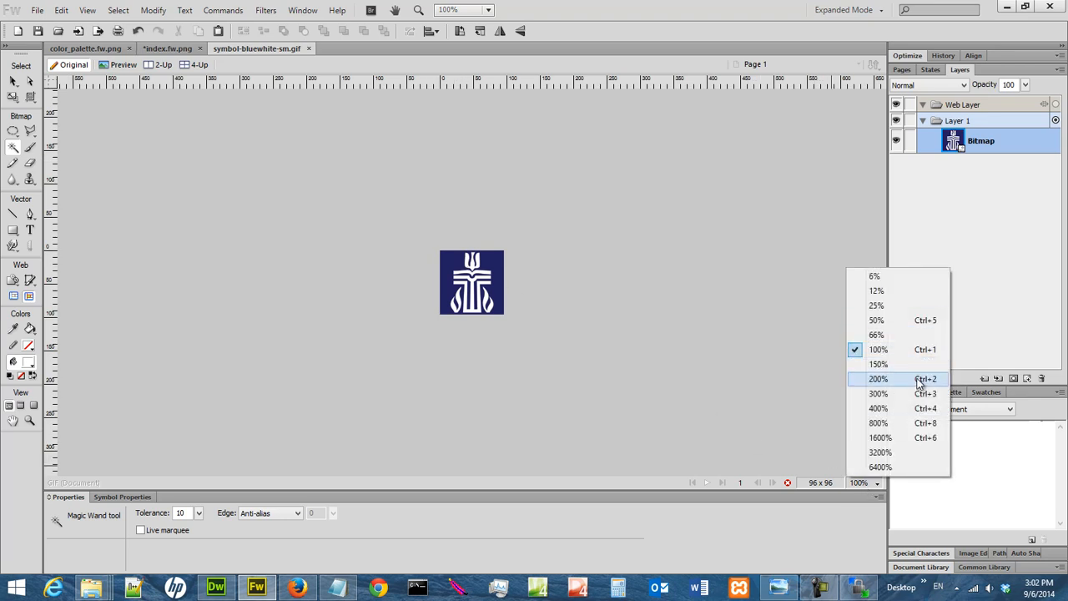
{"action": "left_click", "coordinate": [918, 378]}
{"action": "left_click", "coordinate": [860, 486]}
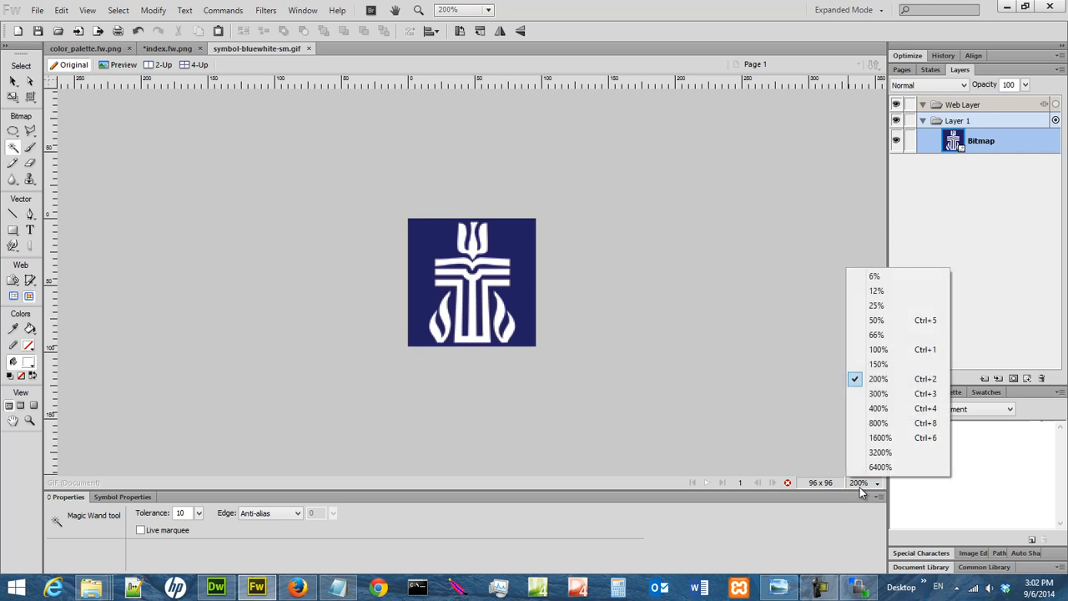
{"action": "left_click", "coordinate": [911, 401]}
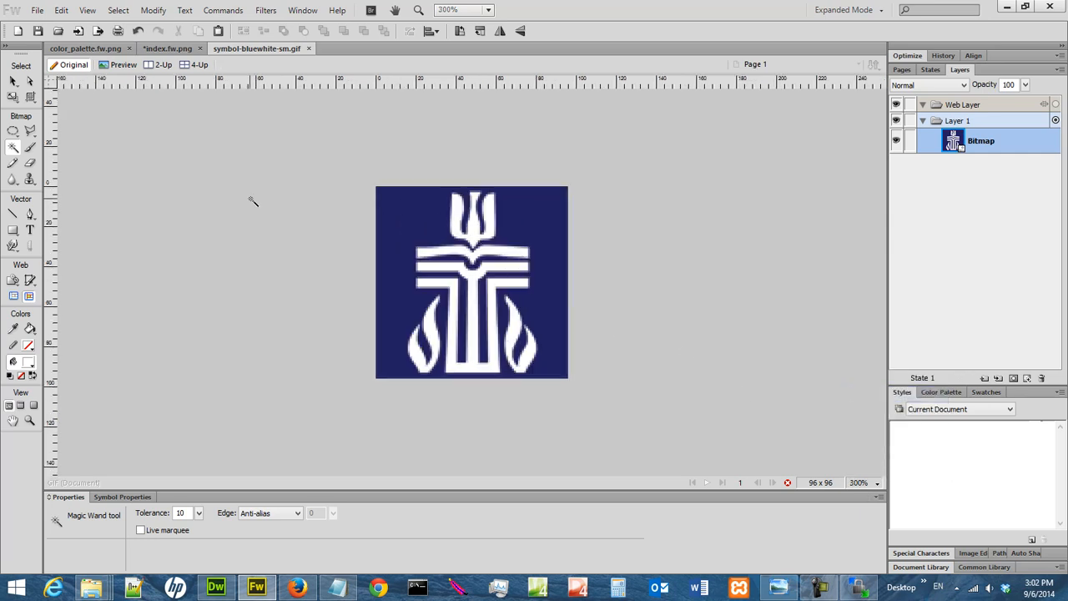
{"action": "left_click", "coordinate": [404, 219]}
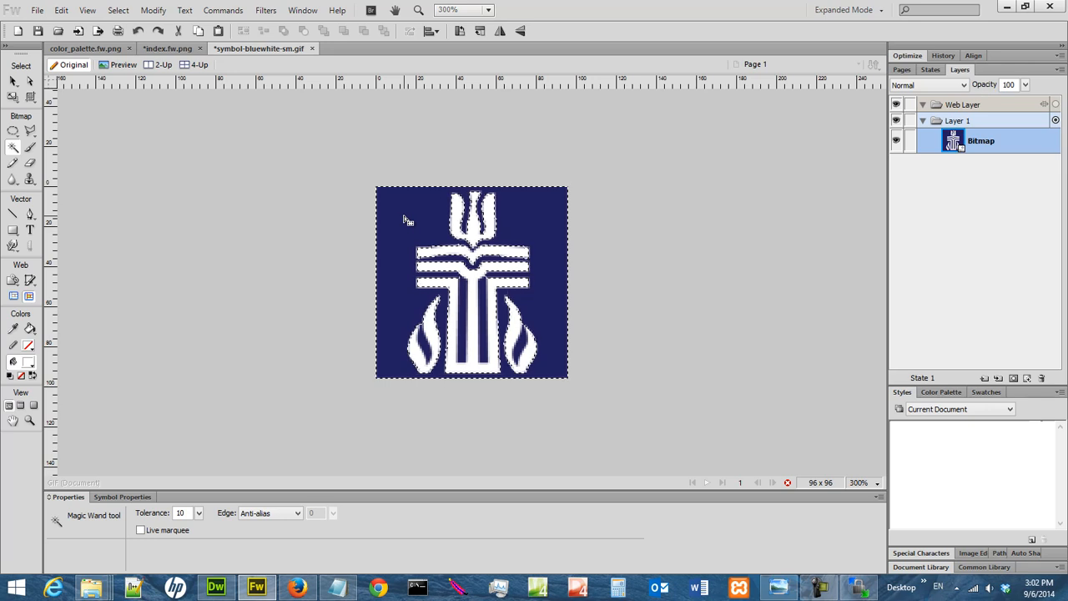
- Lower the Magic Wand tolerance to 8, reselect the navy background around the symbol and delete it
{"action": "double_click", "coordinate": [184, 513]}
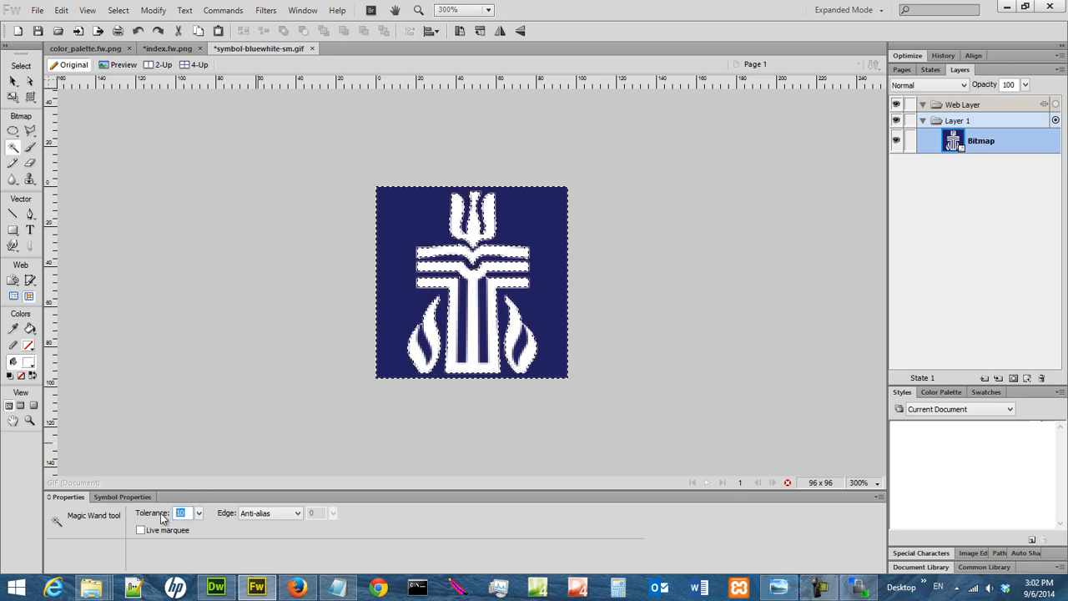
{"action": "type", "text": "8"}
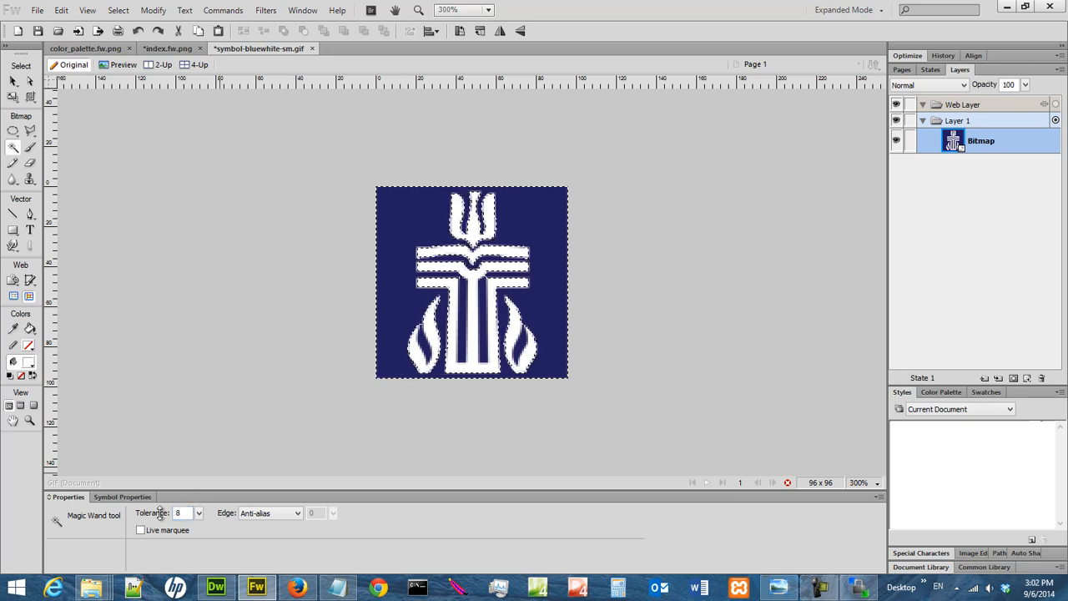
{"action": "left_click", "coordinate": [787, 483]}
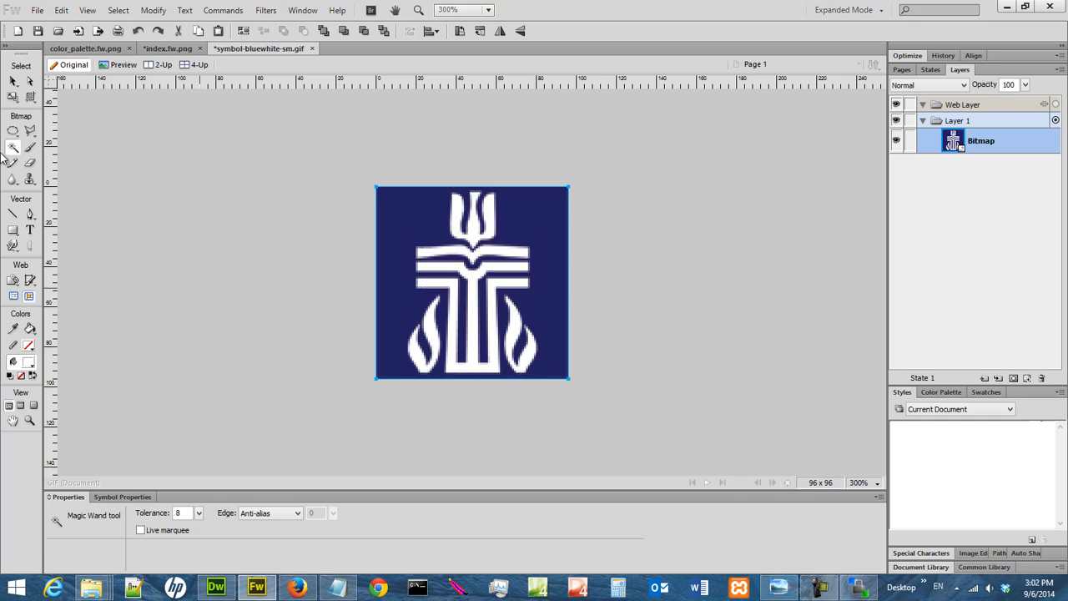
{"action": "left_click", "coordinate": [414, 221]}
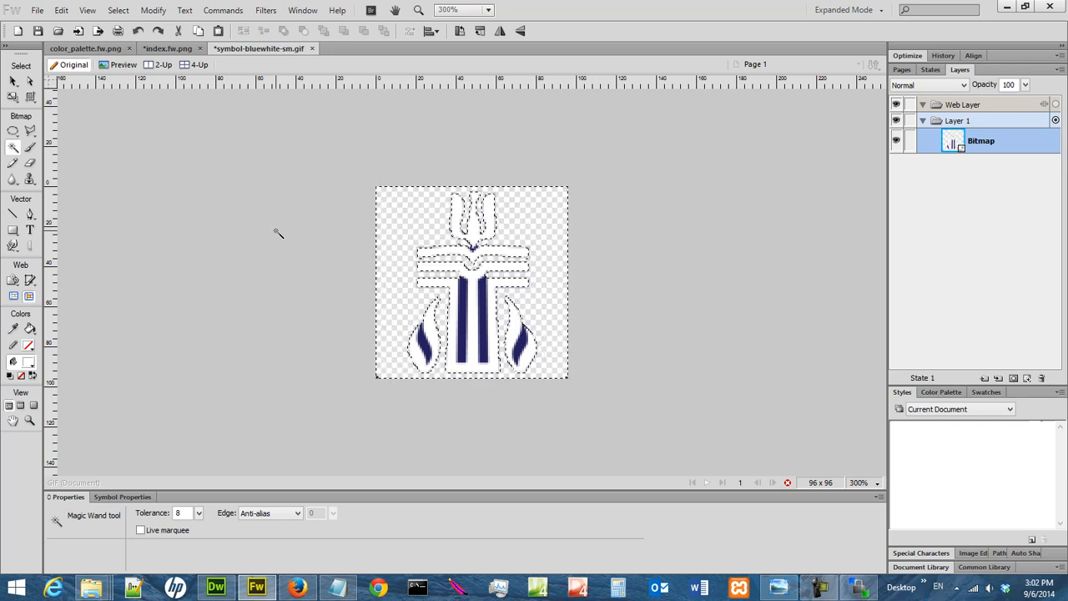
- Delete the navy areas enclosed by the symbol: the two vertical bars in the cross and the insides of both flames
{"action": "left_click", "coordinate": [465, 299]}
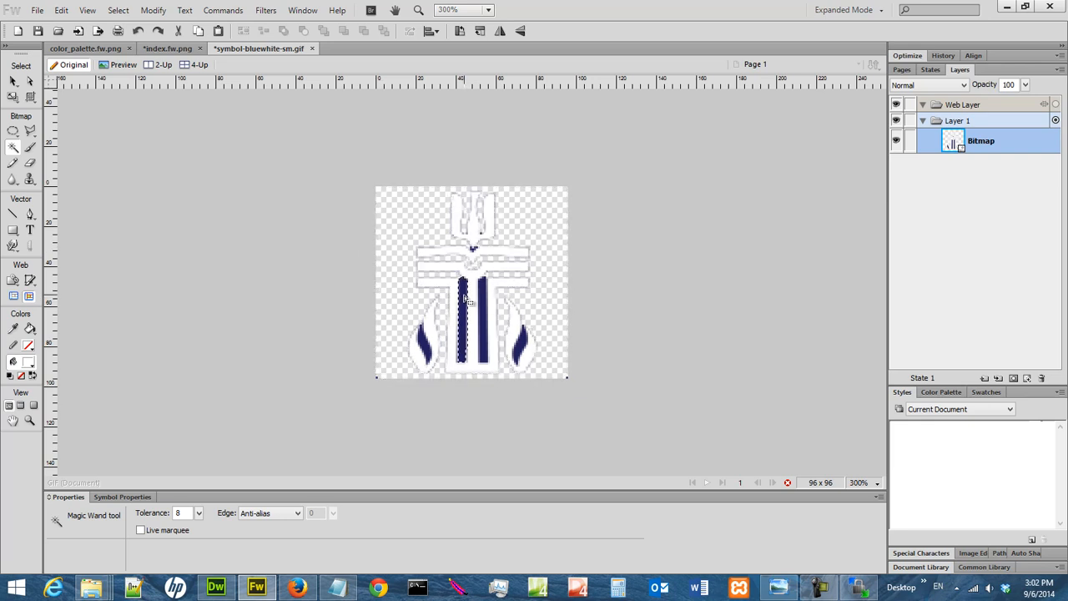
{"action": "key", "text": "Delete"}
{"action": "left_click", "coordinate": [482, 311]}
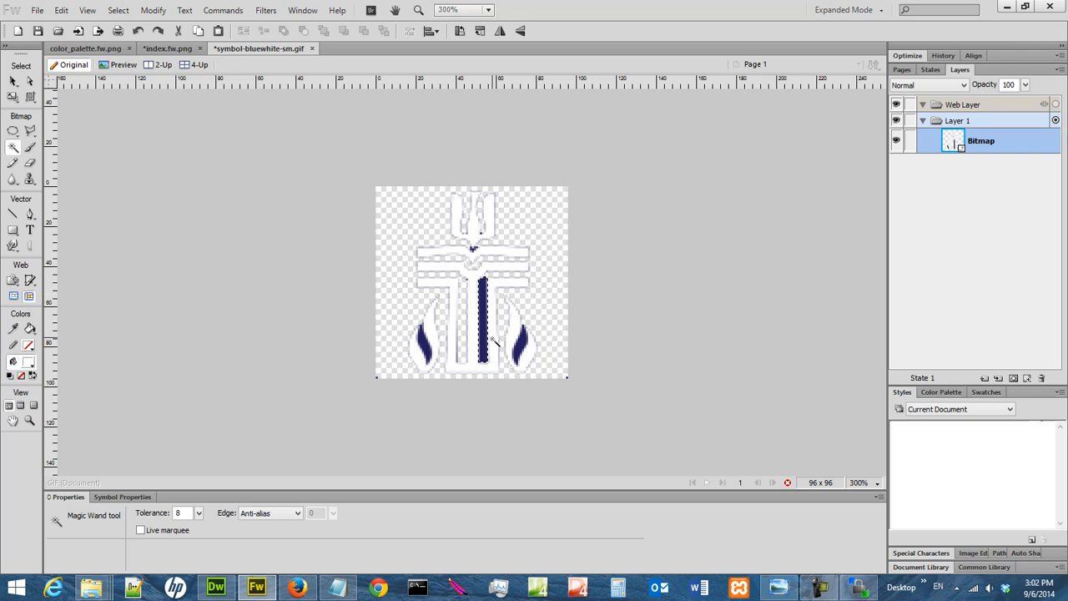
{"action": "key", "text": "Delete"}
{"action": "left_click", "coordinate": [522, 344]}
{"action": "key", "text": "Delete"}
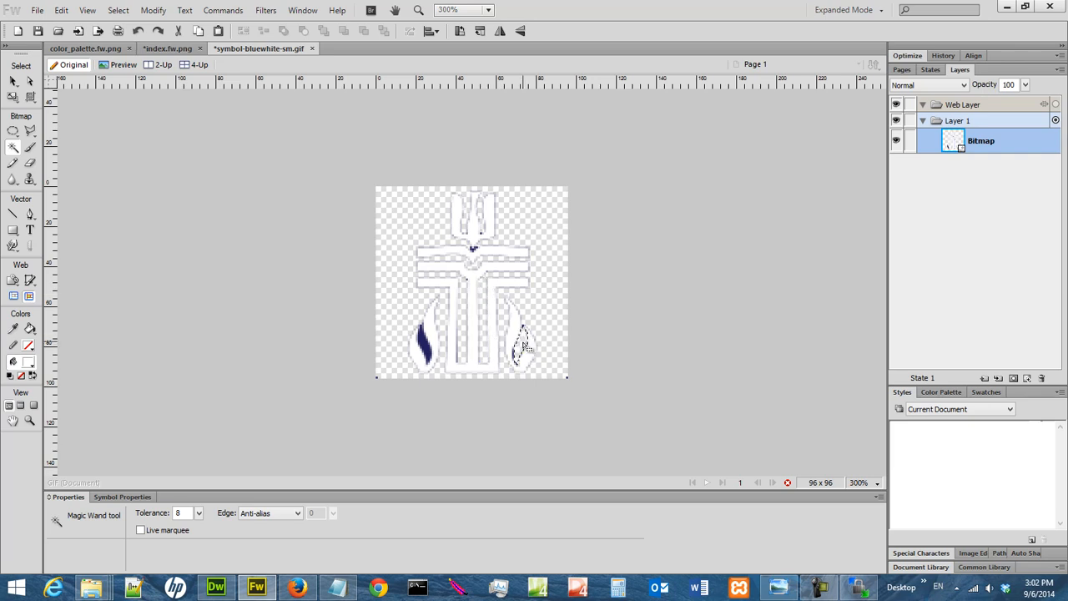
{"action": "left_click", "coordinate": [425, 345]}
{"action": "key", "text": "Delete"}
- Clean up leftover navy pixels at the image's lower corners and around the upper part of the symbol
{"action": "left_click", "coordinate": [876, 483]}
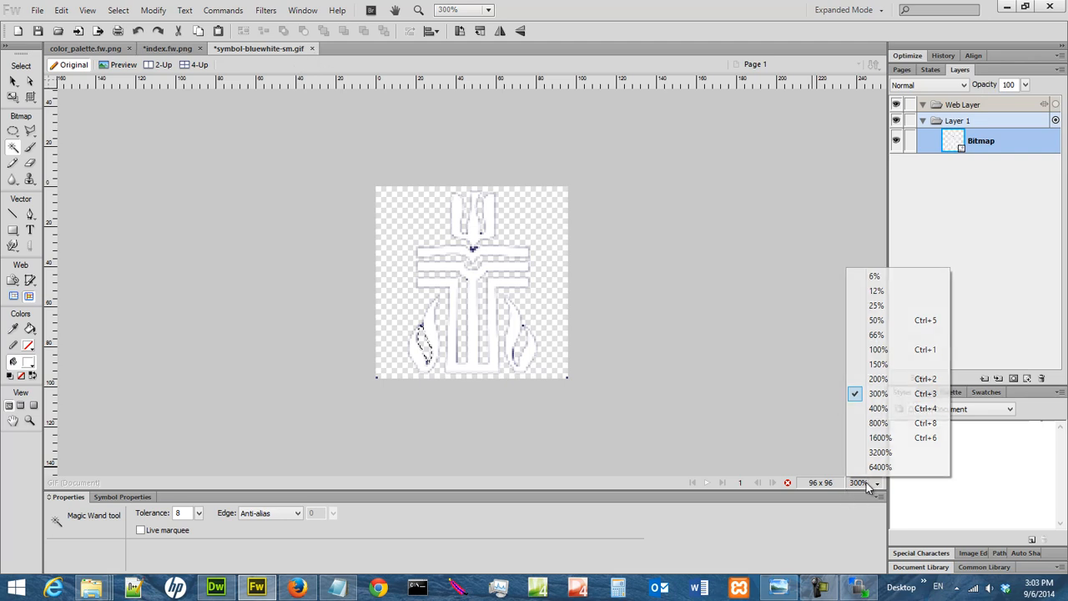
{"action": "left_click", "coordinate": [895, 426]}
{"action": "key", "text": "ctrl+d"}
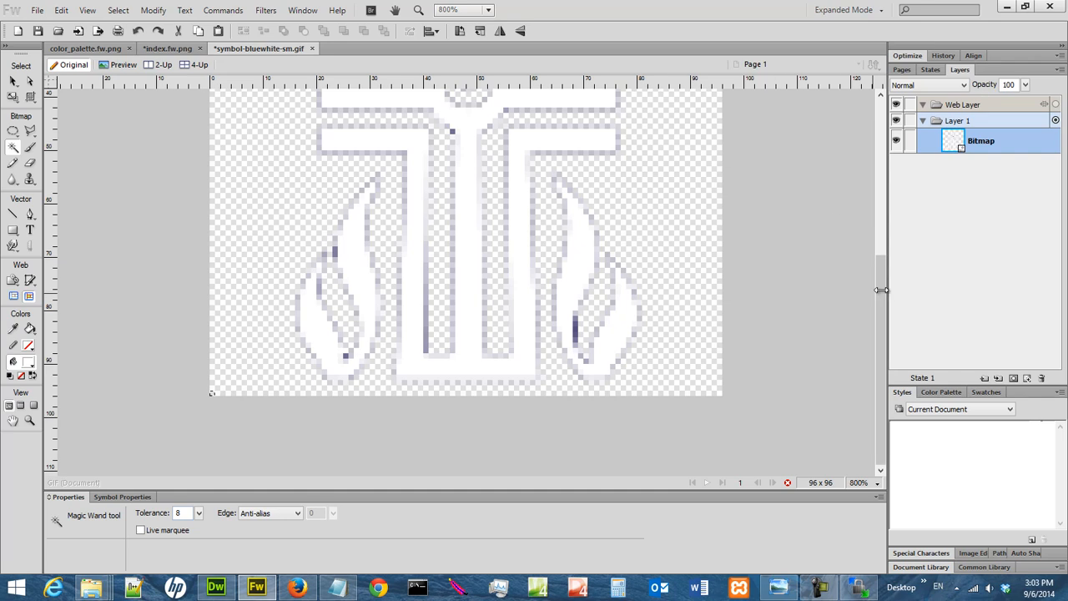
{"action": "left_click_drag", "start_coordinate": [877, 305], "coordinate": [881, 194]}
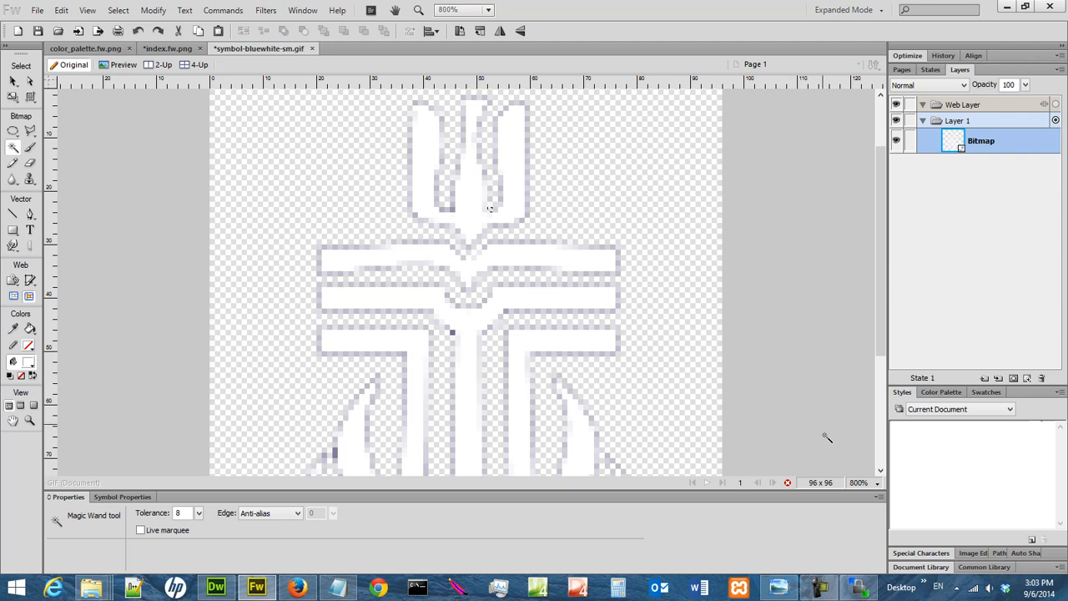
{"action": "left_click", "coordinate": [872, 483]}
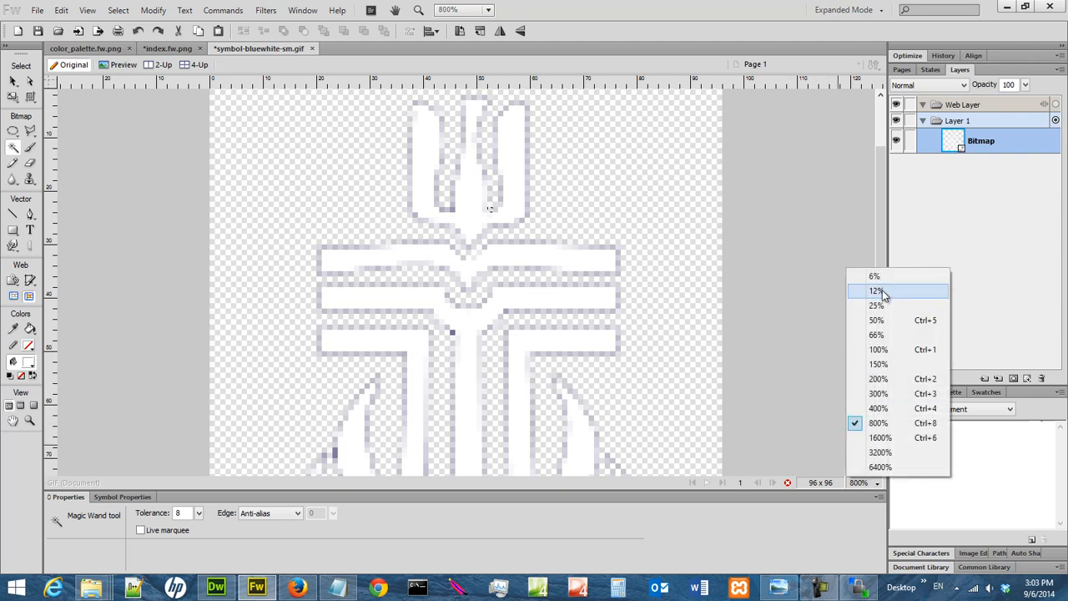
{"action": "left_click", "coordinate": [881, 349]}
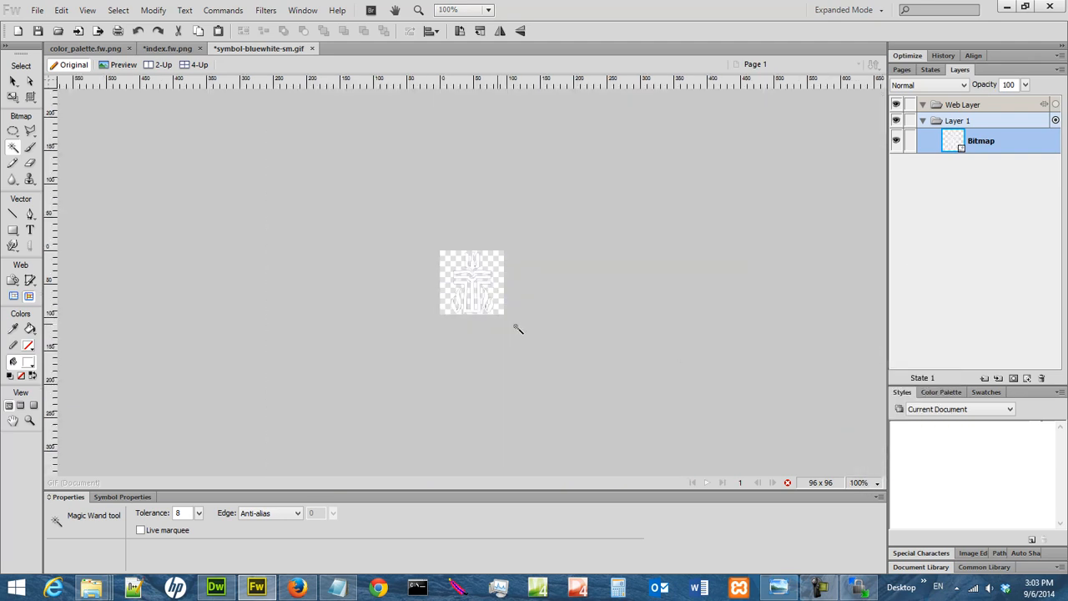
- Copy the cleaned symbol bitmap and paste it into the title and image title layer of index.fw.png
{"action": "left_click", "coordinate": [788, 483]}
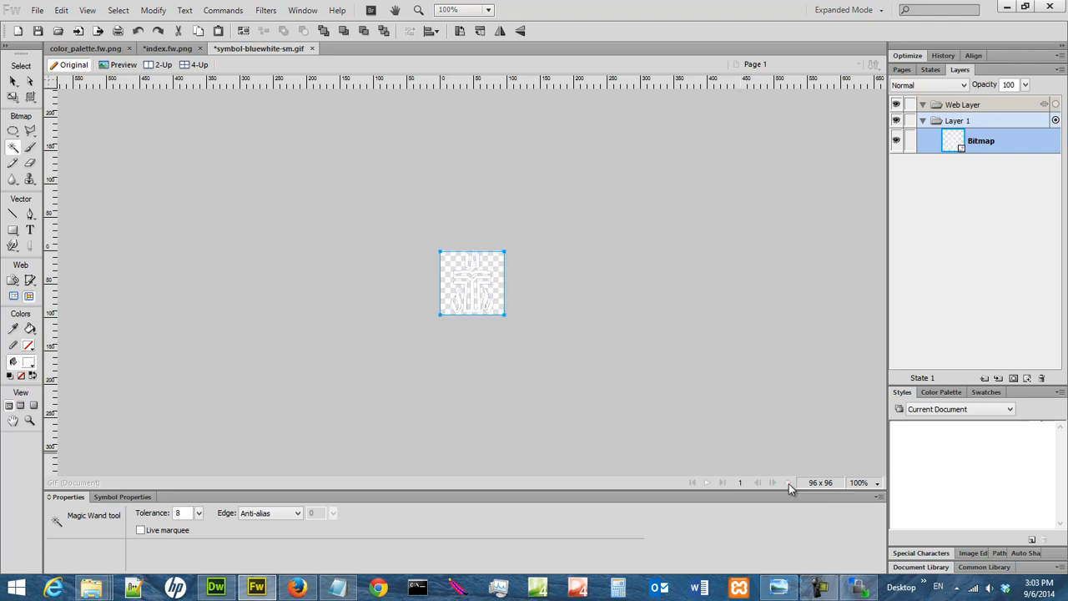
{"action": "left_click", "coordinate": [13, 82]}
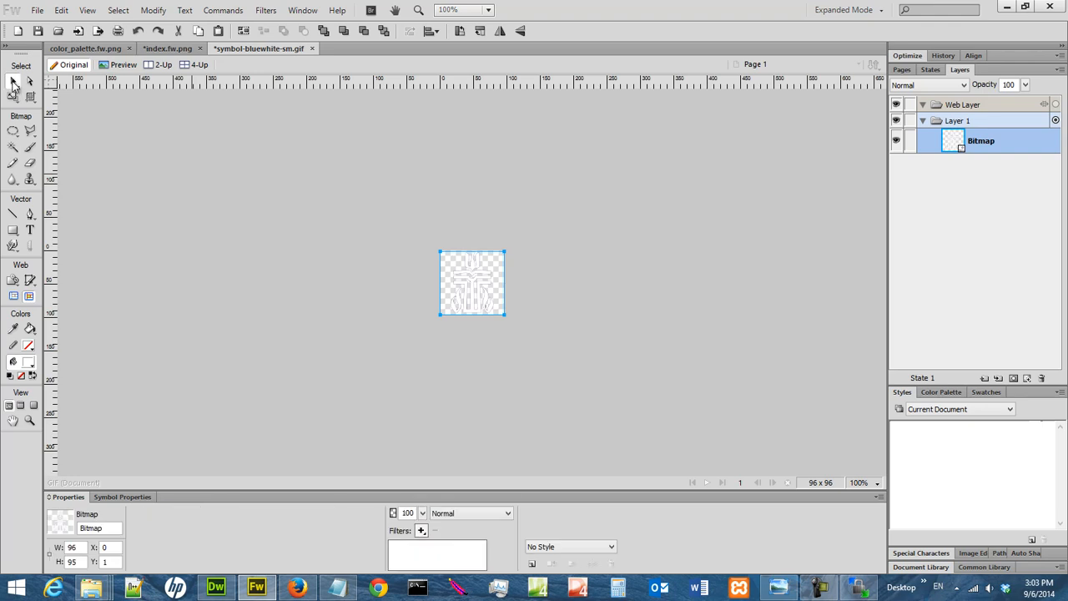
{"action": "left_click", "coordinate": [475, 285]}
{"action": "left_click", "coordinate": [474, 285]}
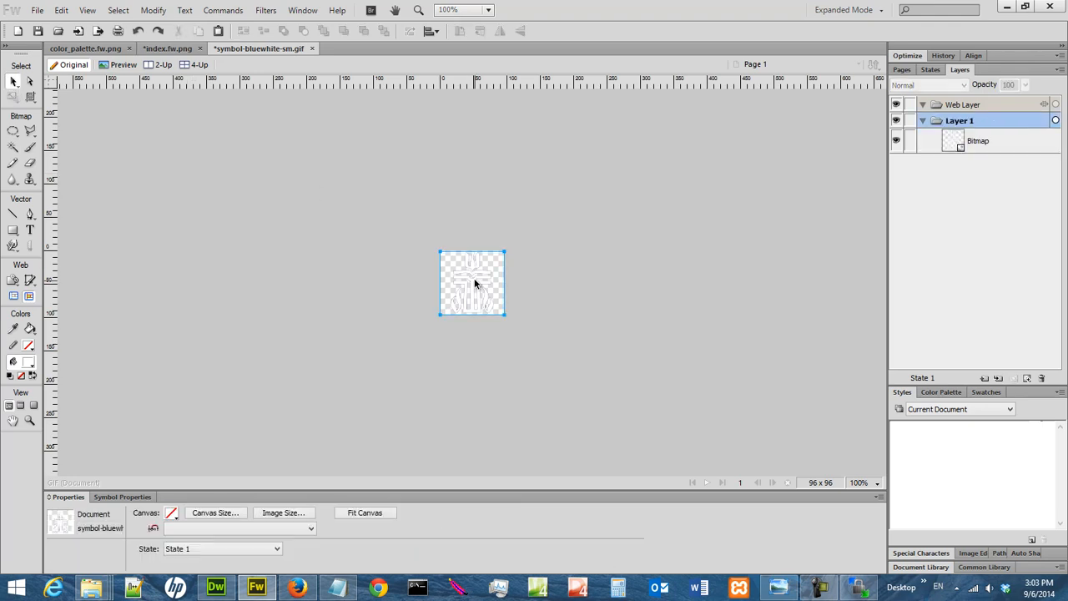
{"action": "left_click", "coordinate": [61, 10]}
{"action": "left_click", "coordinate": [81, 109]}
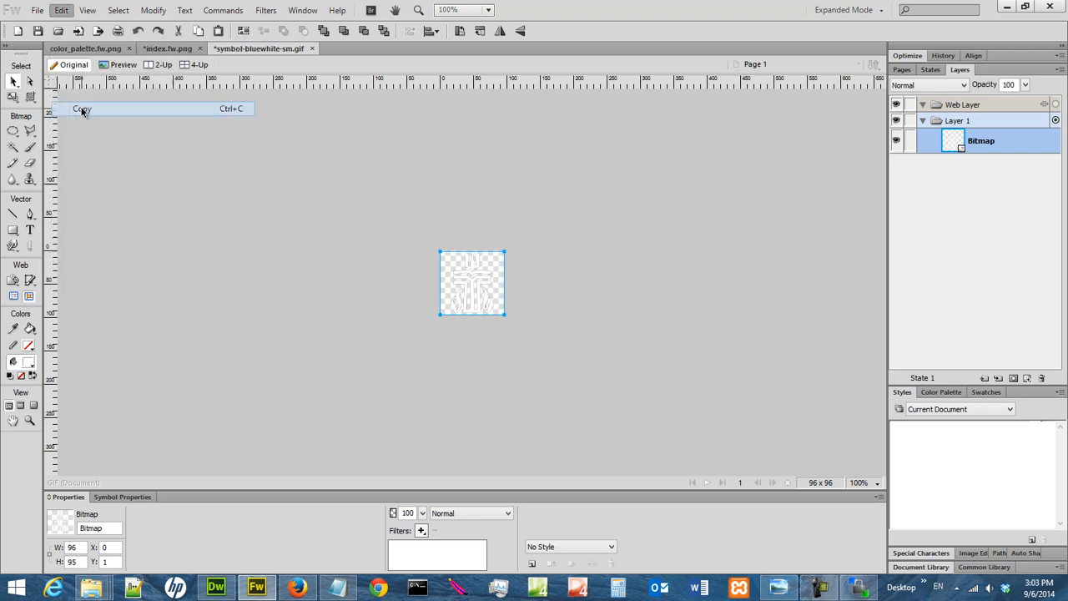
{"action": "left_click", "coordinate": [162, 48]}
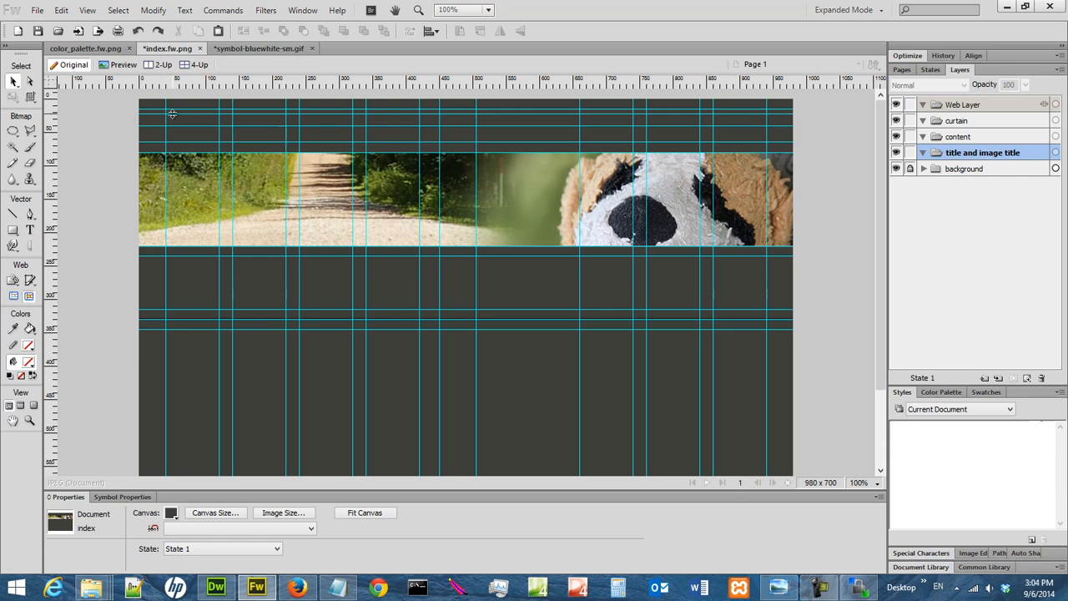
{"action": "left_click", "coordinate": [61, 11]}
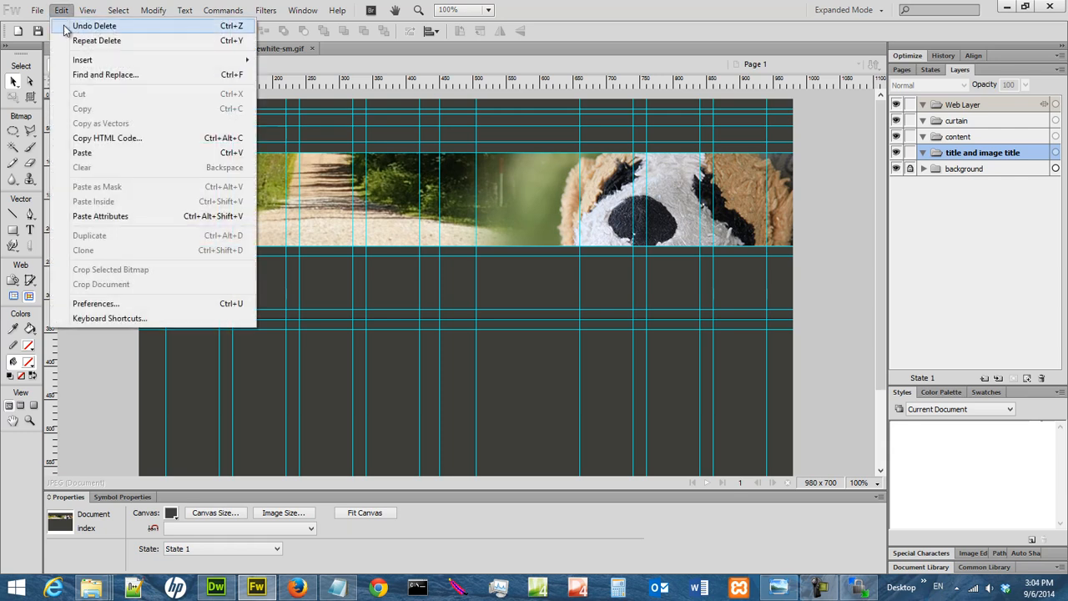
{"action": "left_click", "coordinate": [100, 152]}
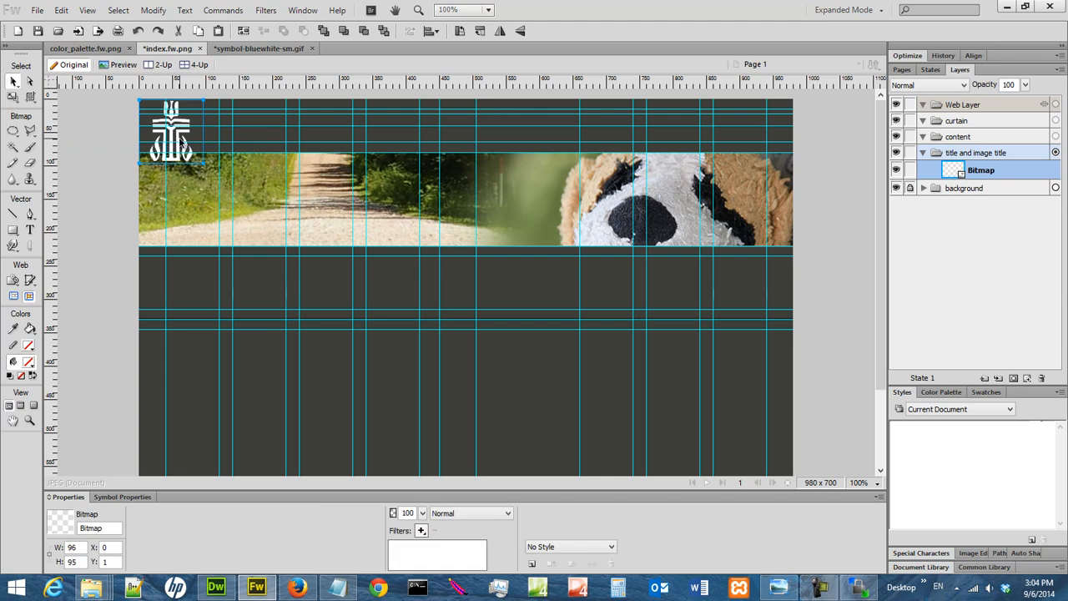
- Move the pasted symbol to about X 24, Y 15 and scale it proportionally to a height of 43
{"action": "left_click_drag", "start_coordinate": [181, 142], "coordinate": [196, 153]}
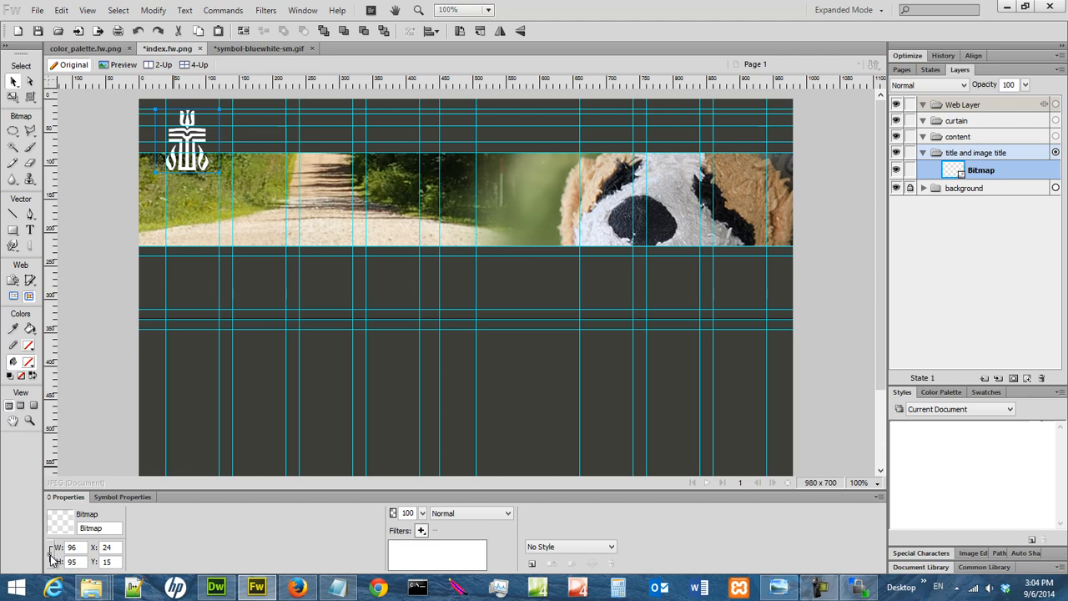
{"action": "double_click", "coordinate": [79, 547]}
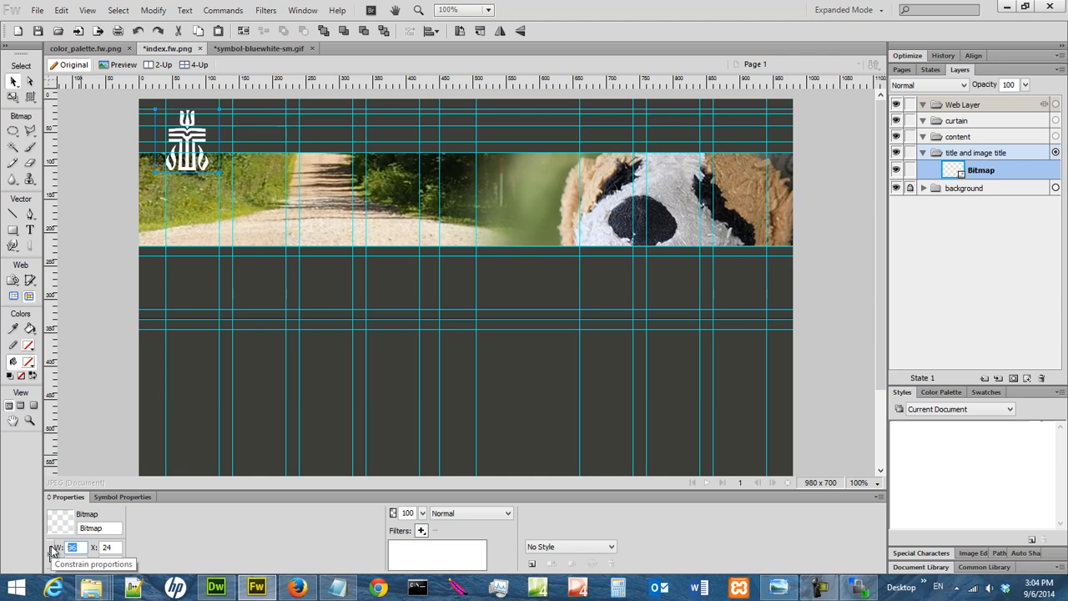
{"action": "key", "text": "Tab"}
{"action": "type", "text": "43"}
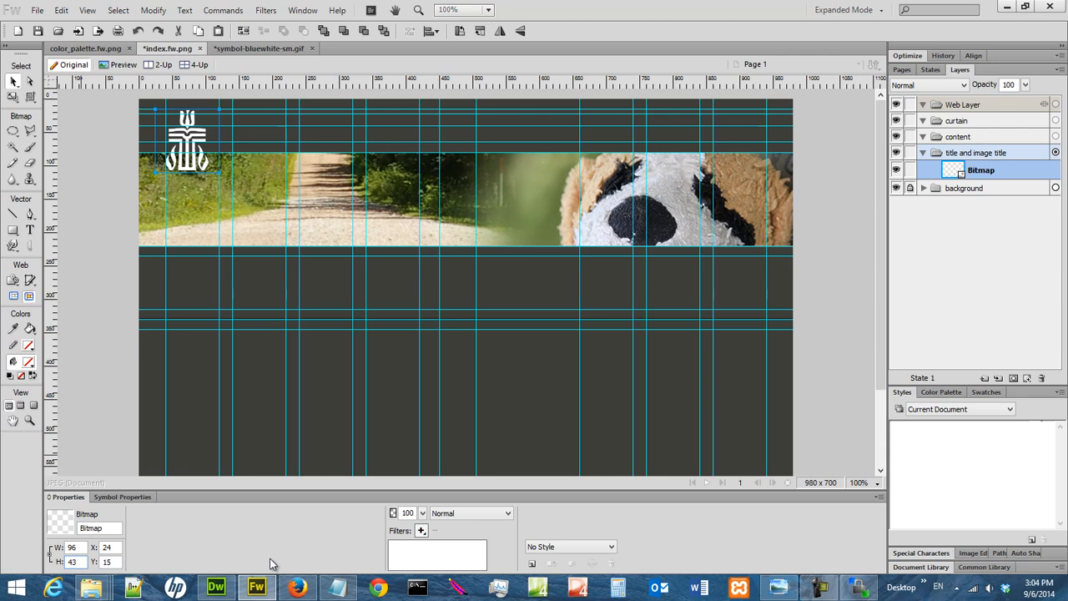
{"action": "key", "text": "Return"}
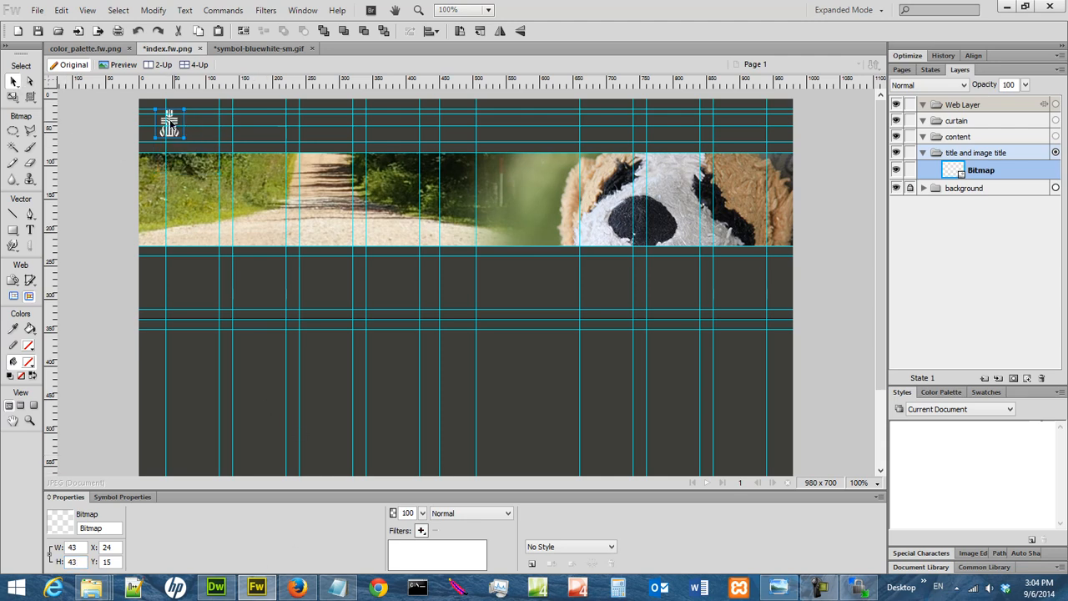
- Position the symbol in the page header at X 40, Y 18 and save index.fw.png
{"action": "left_click_drag", "start_coordinate": [170, 122], "coordinate": [176, 126]}
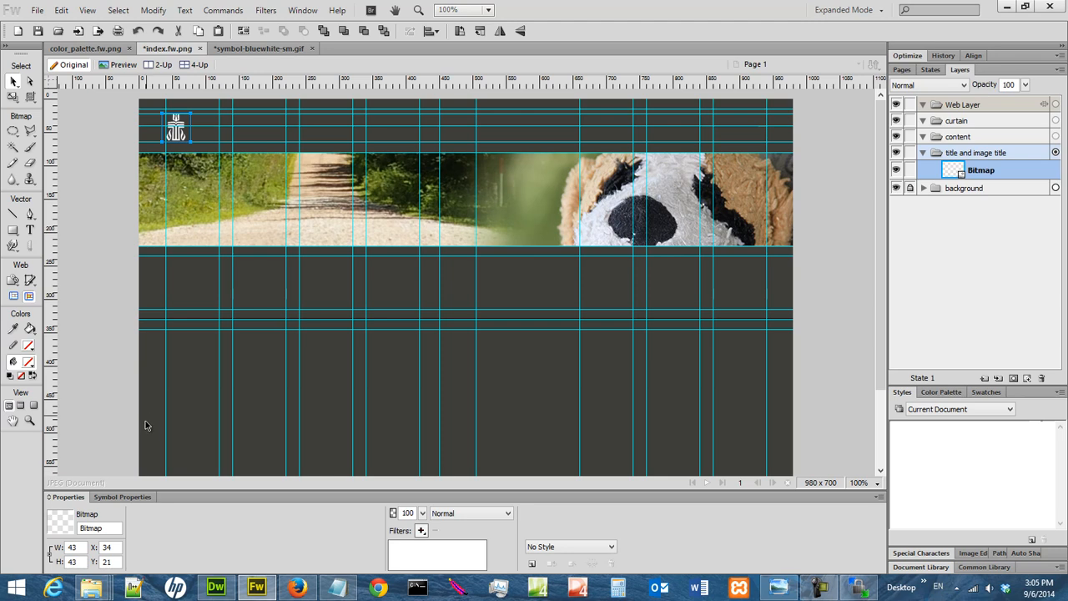
{"action": "double_click", "coordinate": [105, 546]}
{"action": "type", "text": "40"}
{"action": "key", "text": "Tab"}
{"action": "type", "text": "18"}
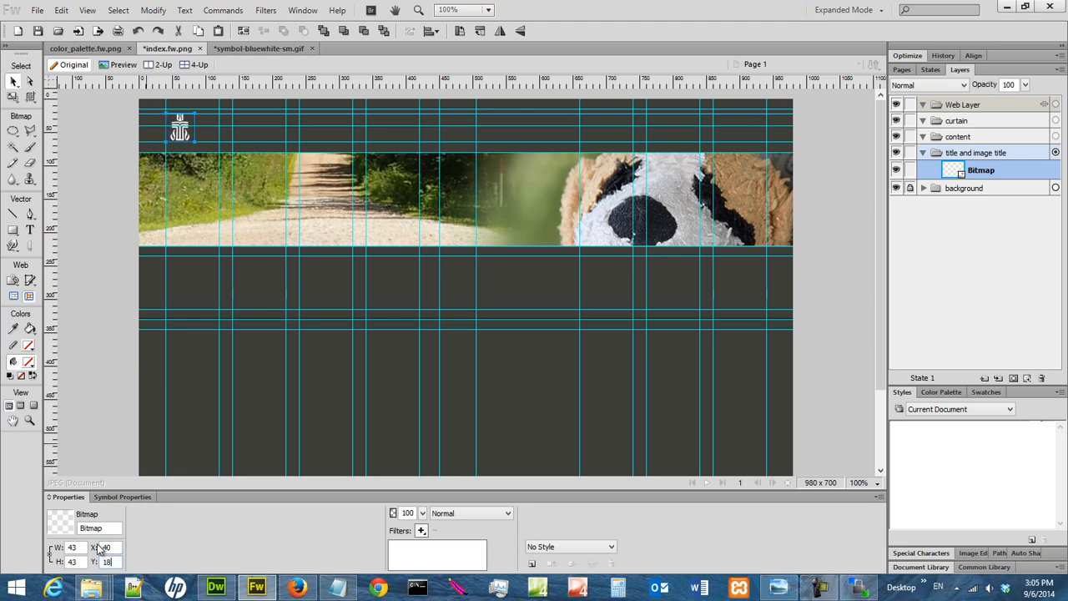
{"action": "key", "text": "Return"}
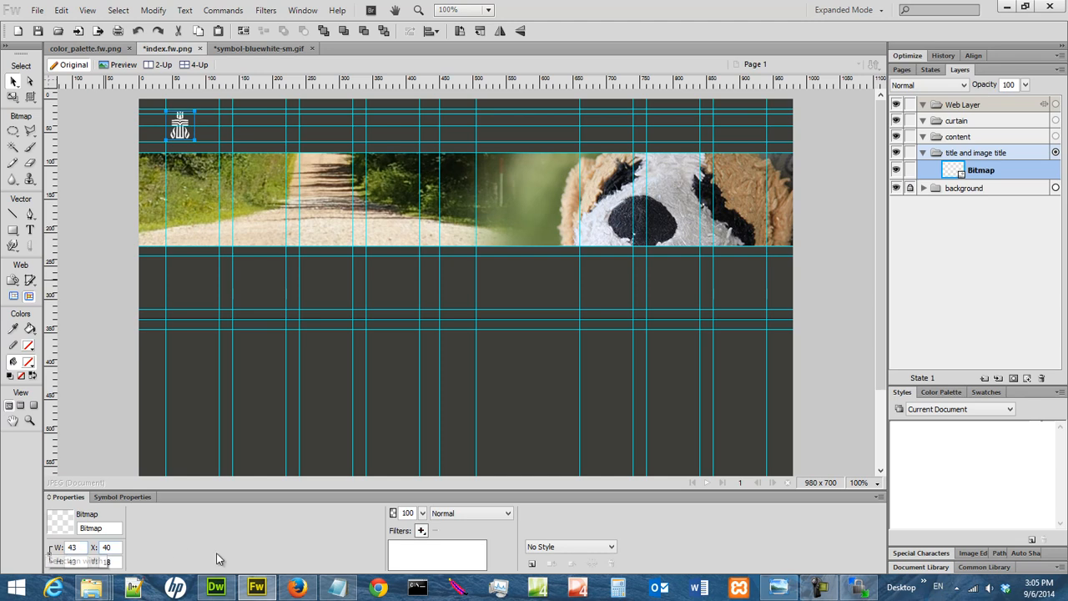
{"action": "left_click", "coordinate": [97, 362]}
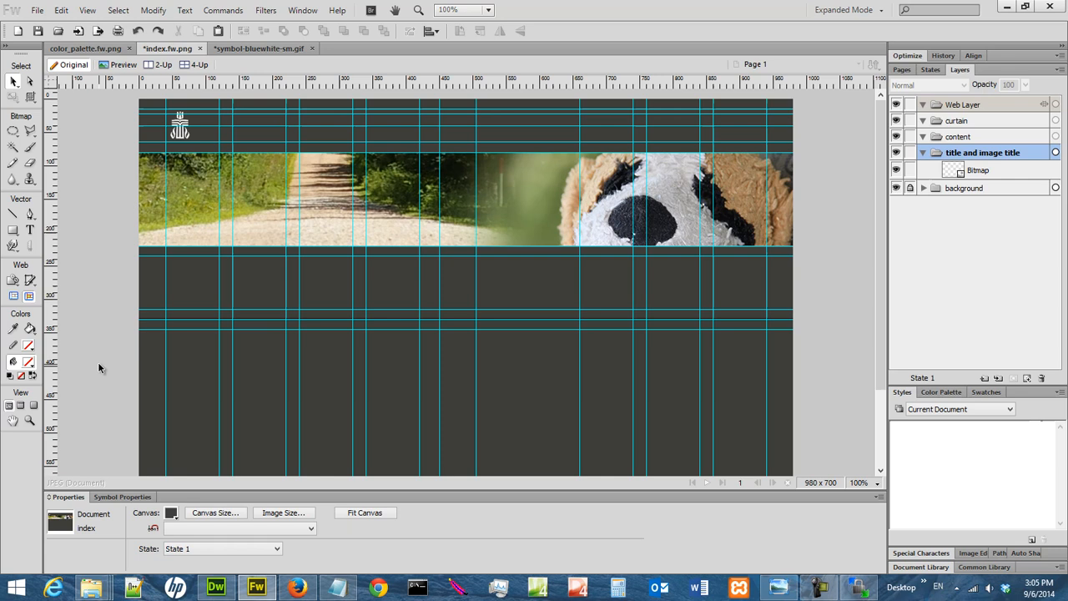
{"action": "left_click", "coordinate": [38, 31]}
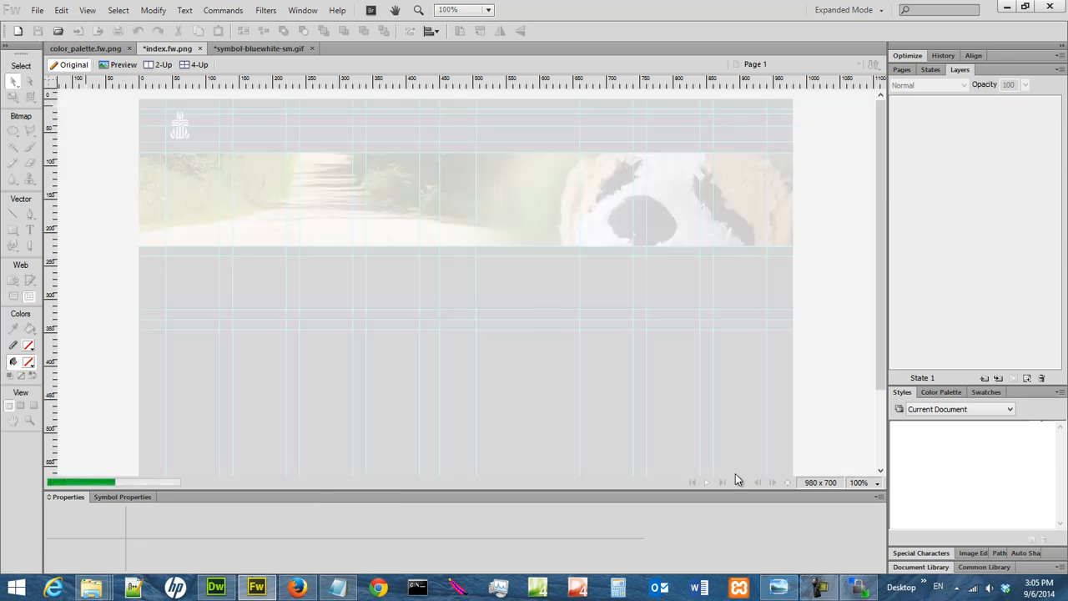
- After consulting church_sketch_01.jpg in Windows Photo Viewer, add the header text "first presbyterian church" and move it beside the symbol to about X 146, Y 18
{"action": "left_click", "coordinate": [778, 586]}
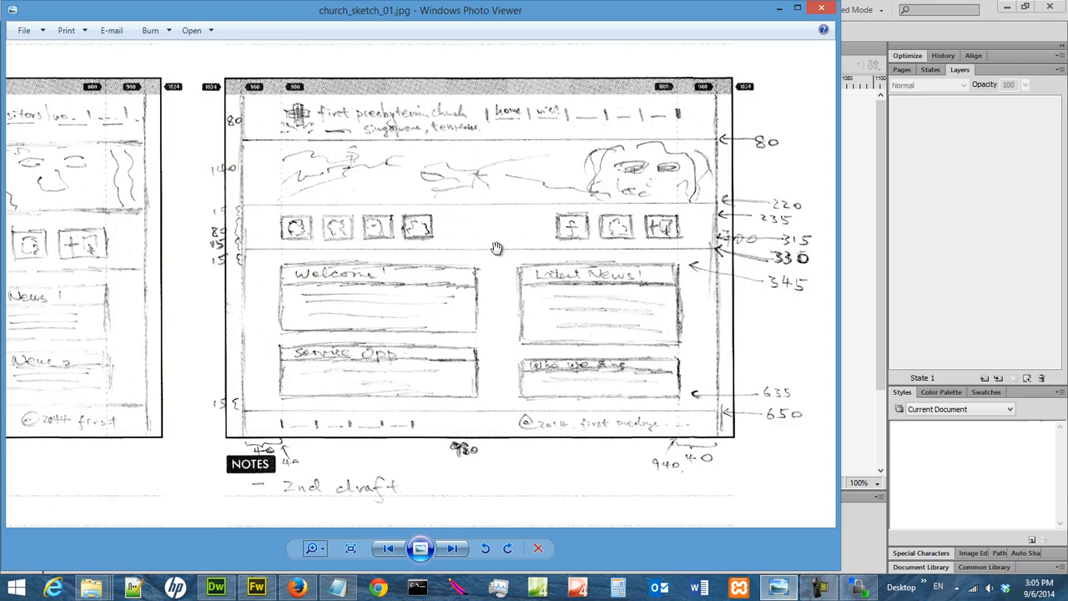
{"action": "left_click", "coordinate": [778, 10]}
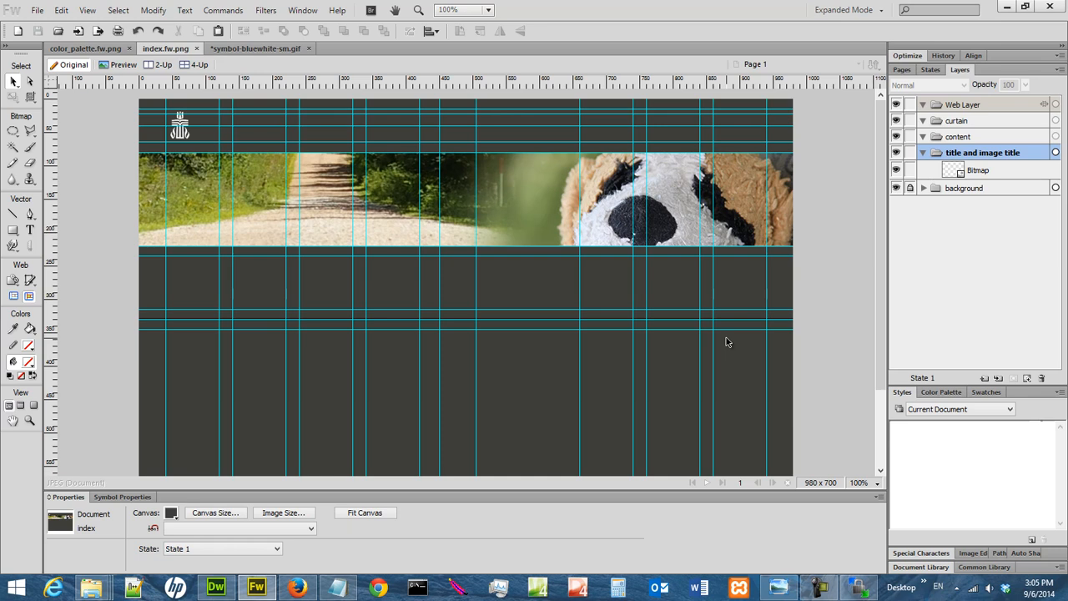
{"action": "left_click", "coordinate": [37, 226]}
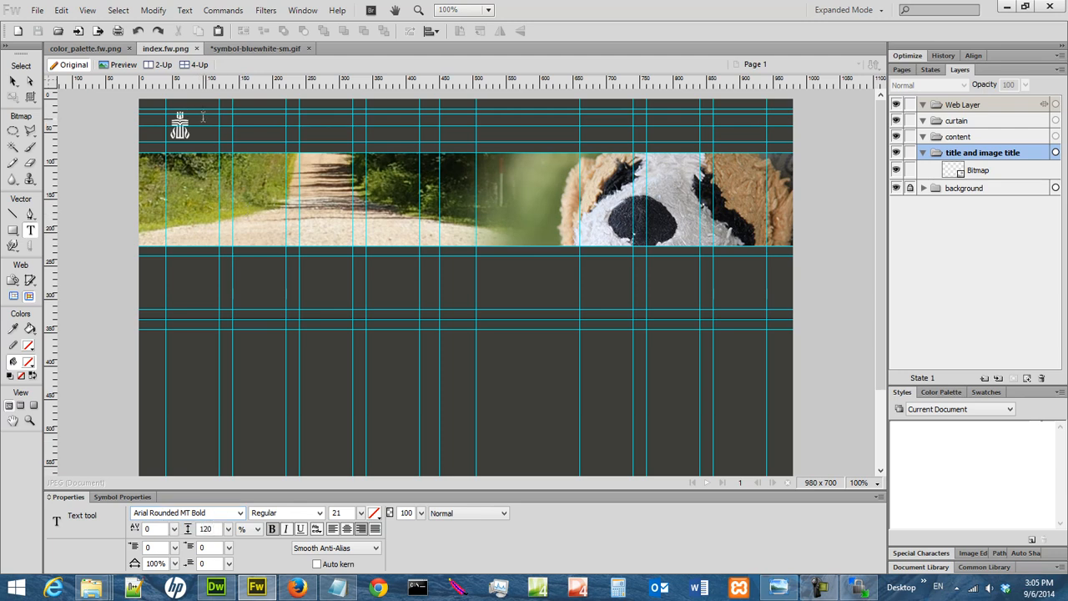
{"action": "left_click", "coordinate": [202, 117]}
{"action": "type", "text": "fir"}
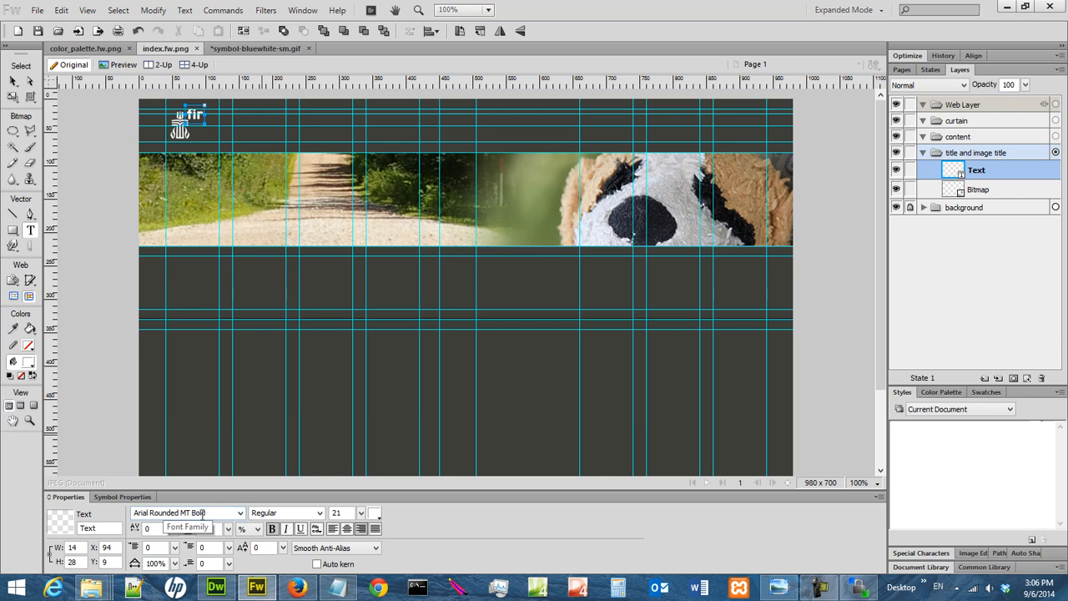
{"action": "left_click", "coordinate": [370, 535]}
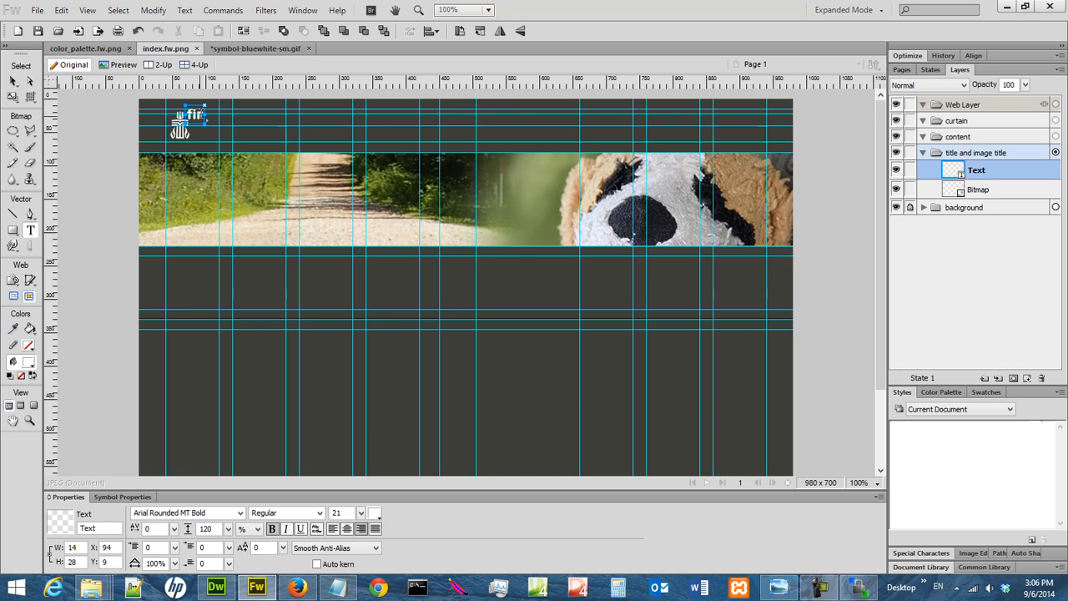
{"action": "type", "text": "st pres"}
{"action": "type", "text": "byterian"}
{"action": "type", "text": " church"}
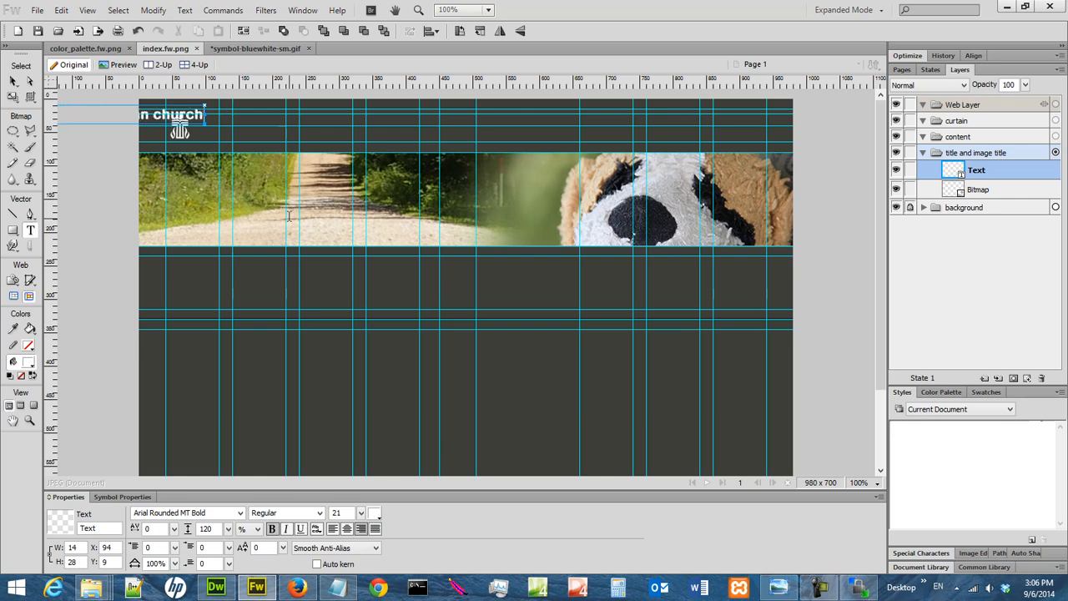
{"action": "key", "text": "Escape"}
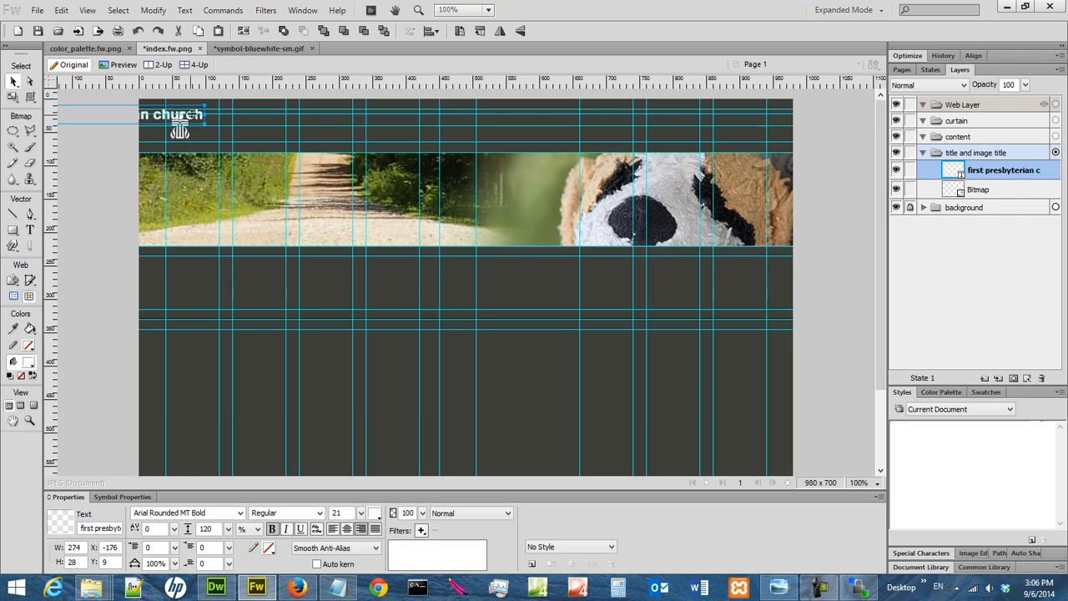
{"action": "left_click_drag", "start_coordinate": [193, 122], "coordinate": [408, 126]}
- Change the font of the whole "first presbyterian church" header text to DokChampa
{"action": "double_click", "coordinate": [408, 125]}
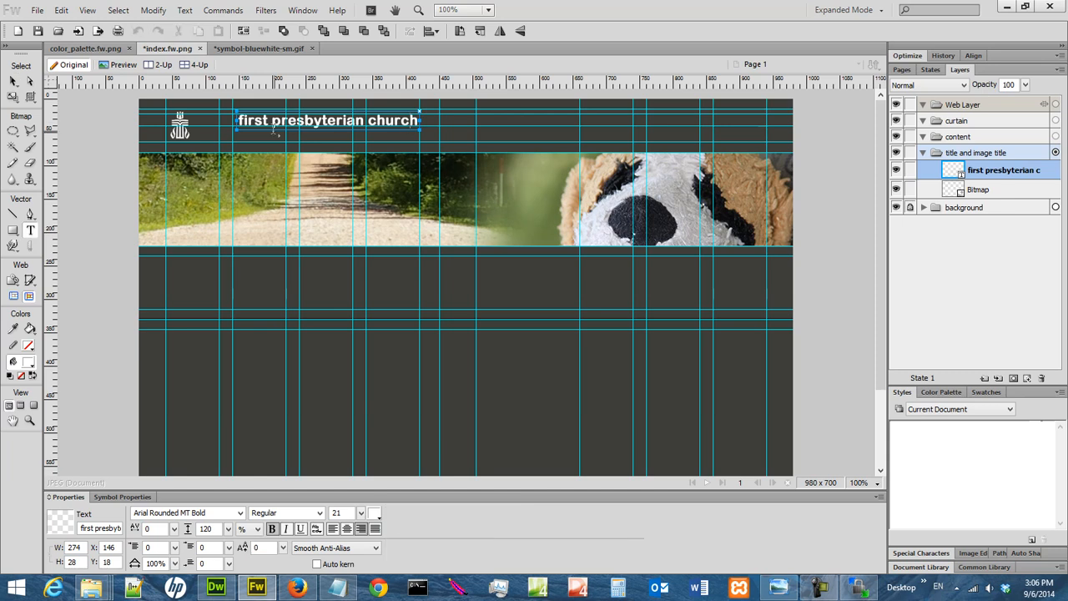
{"action": "left_click_drag", "start_coordinate": [239, 120], "coordinate": [425, 121]}
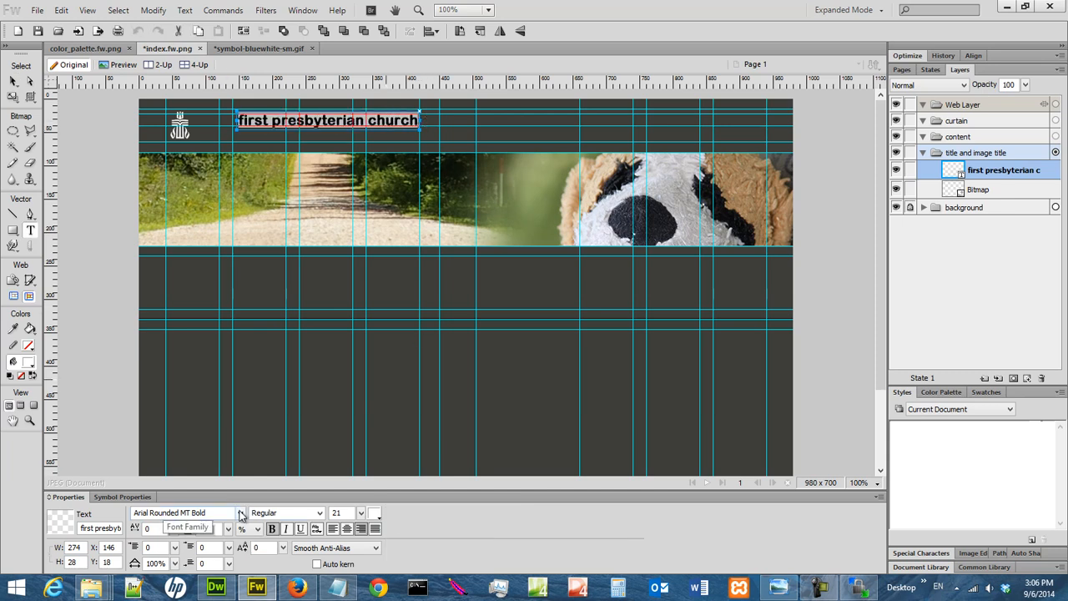
{"action": "left_click", "coordinate": [241, 513]}
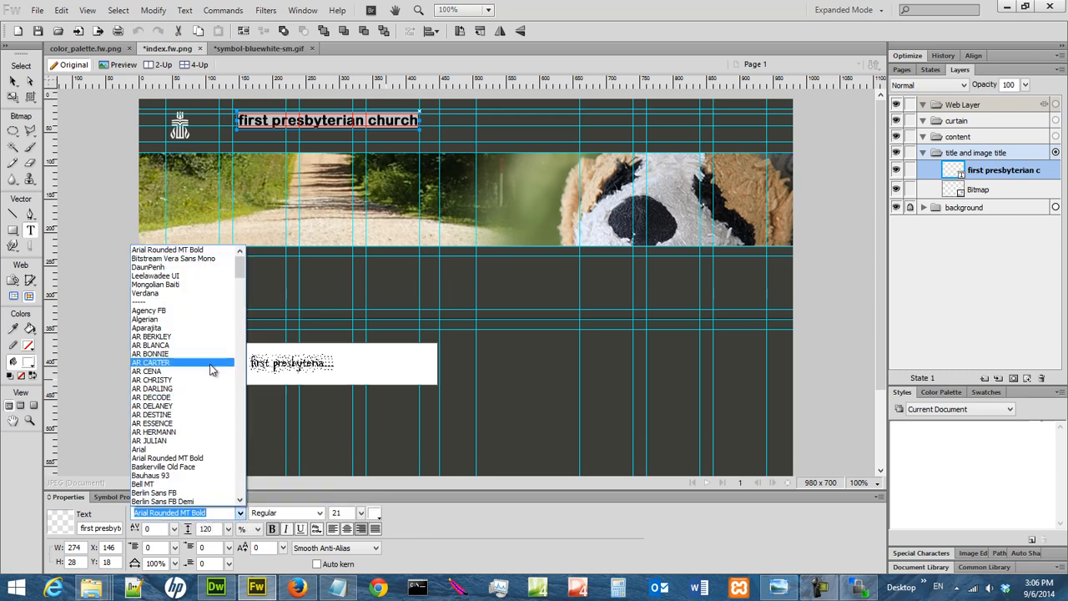
{"action": "left_click_drag", "start_coordinate": [240, 271], "coordinate": [245, 317]}
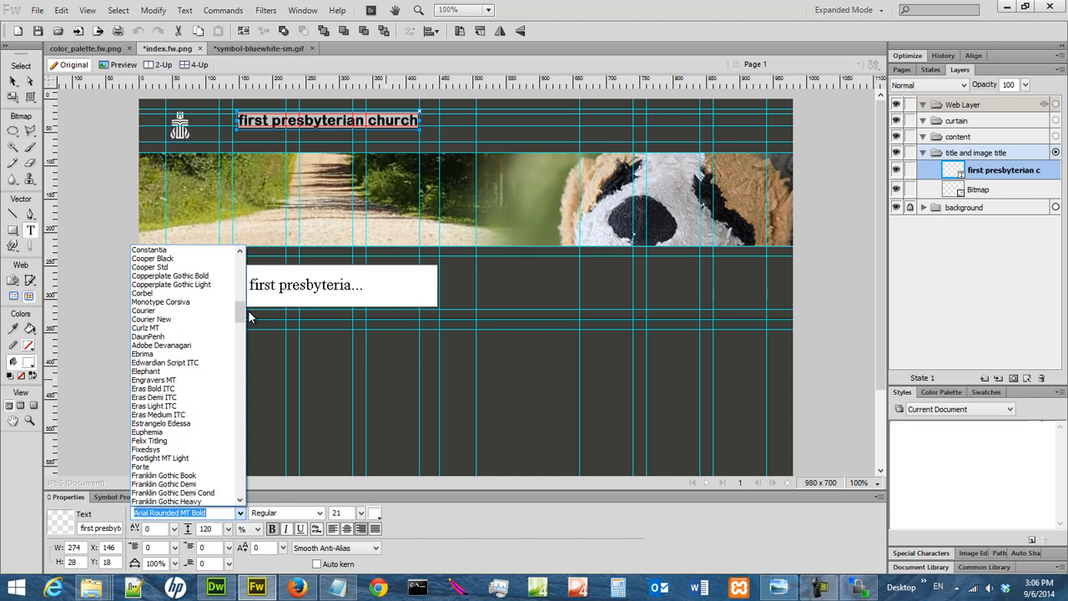
{"action": "left_click_drag", "start_coordinate": [242, 314], "coordinate": [245, 258]}
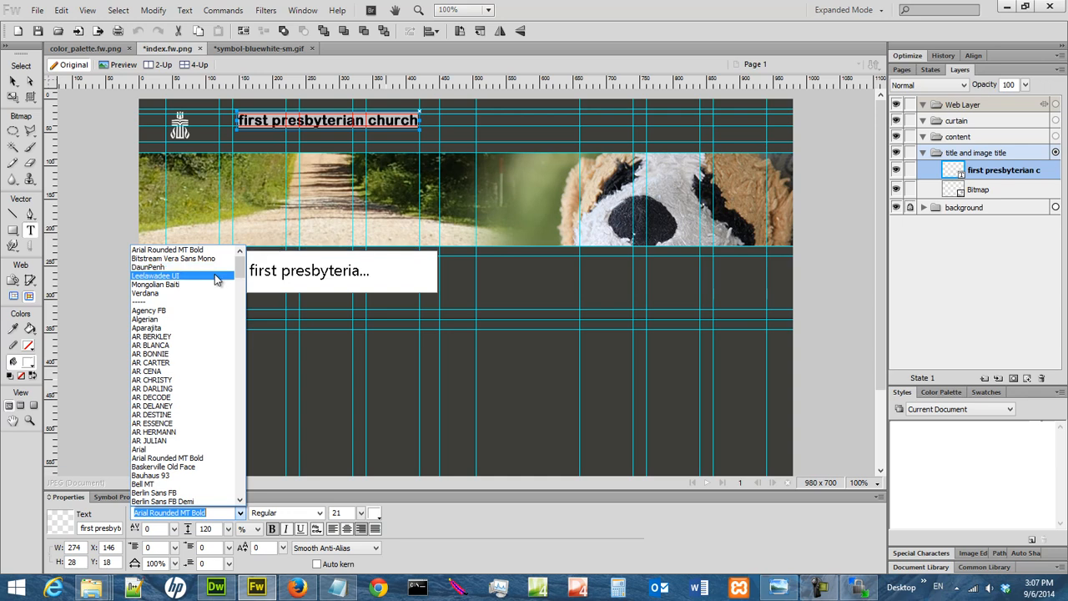
{"action": "left_click_drag", "start_coordinate": [240, 273], "coordinate": [236, 320]}
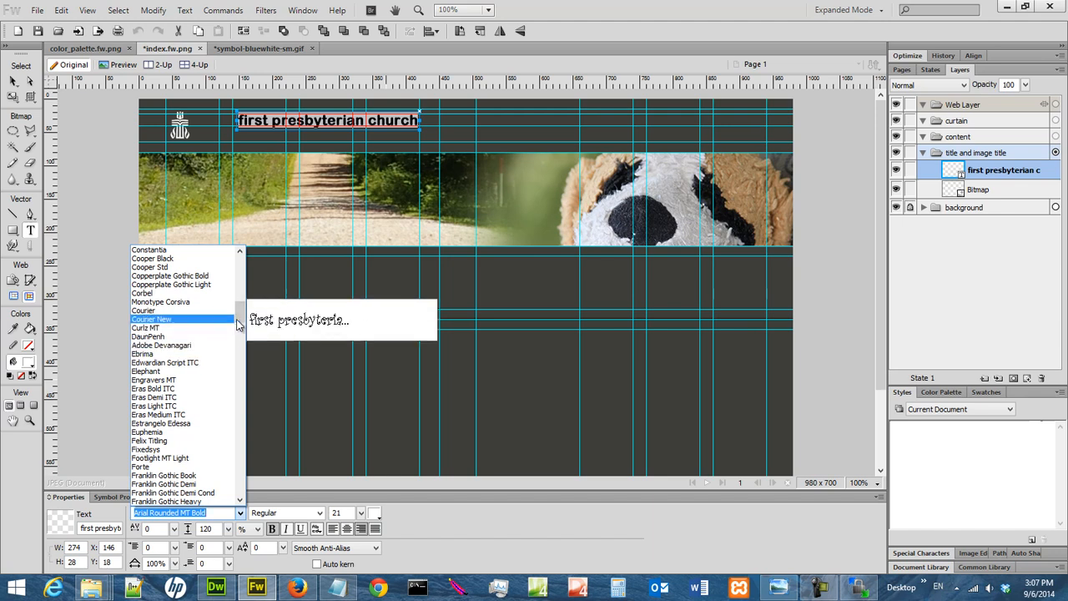
{"action": "left_click_drag", "start_coordinate": [239, 313], "coordinate": [244, 470]}
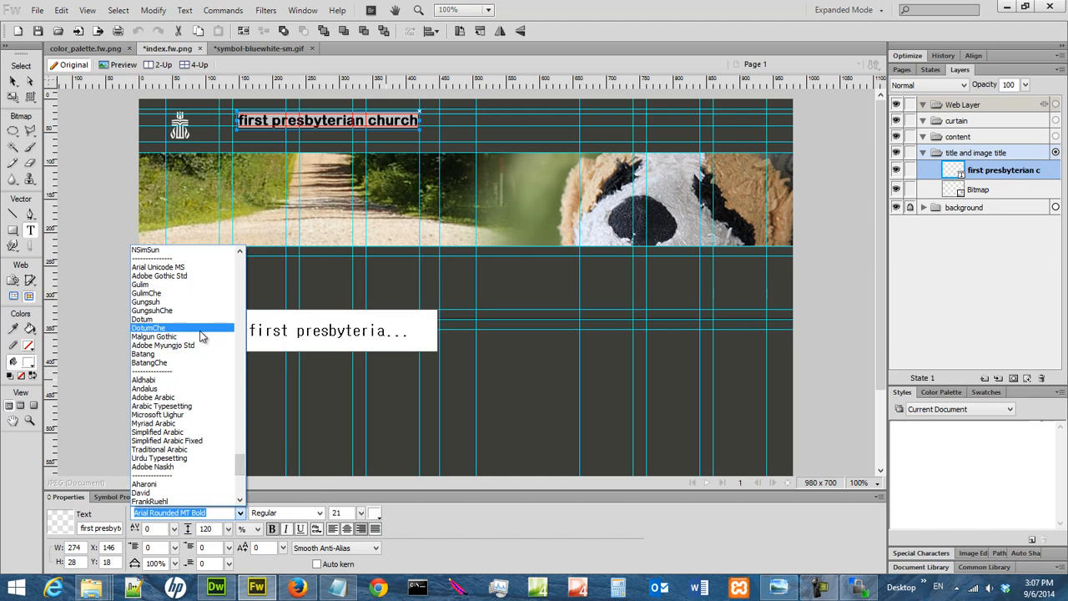
{"action": "left_click_drag", "start_coordinate": [242, 465], "coordinate": [243, 482]}
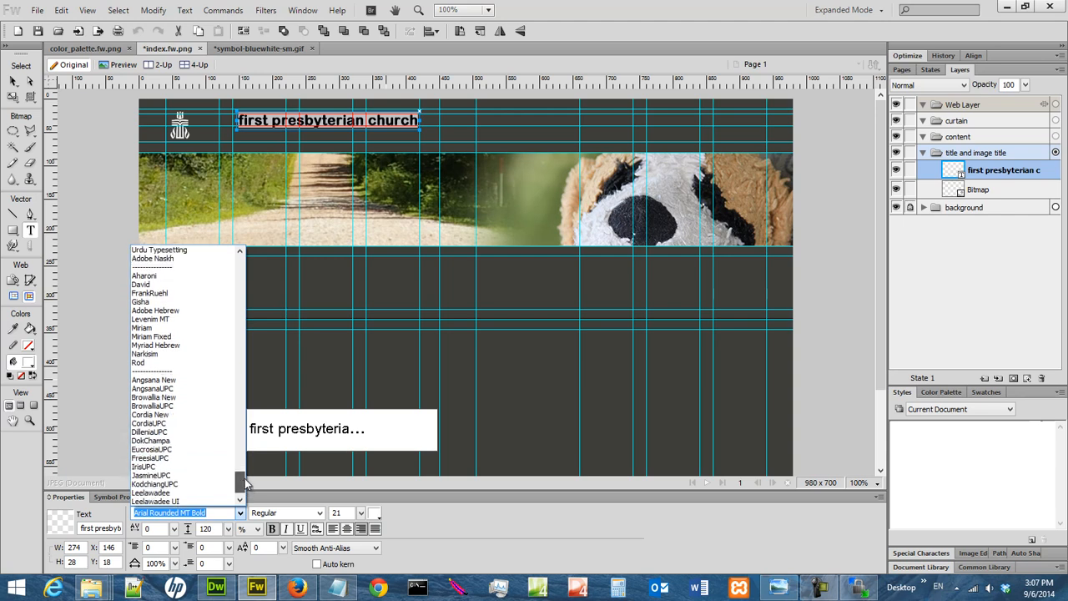
{"action": "left_click", "coordinate": [239, 512]}
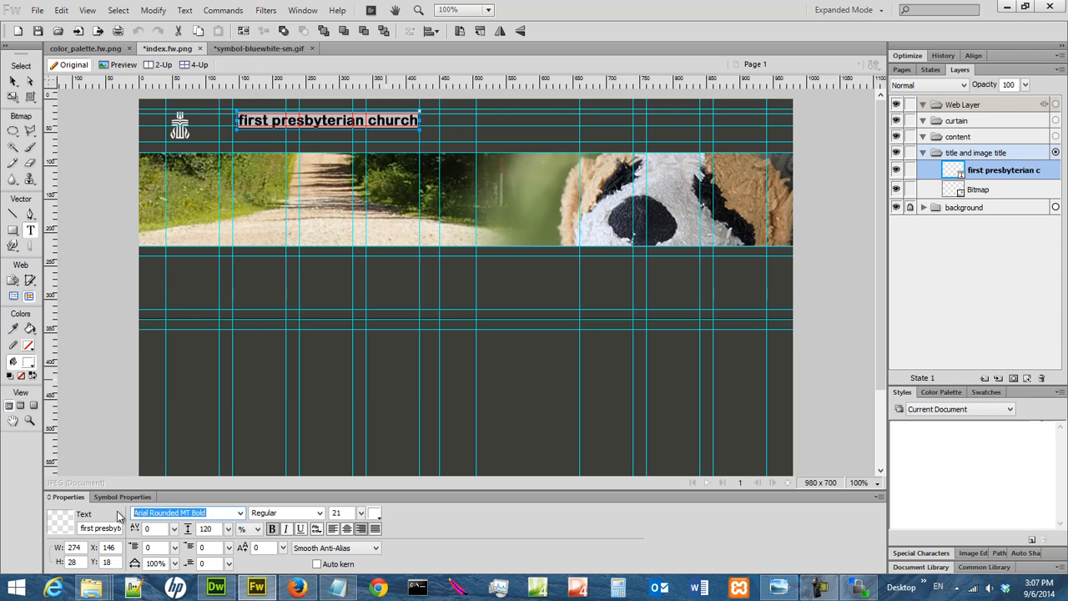
{"action": "type", "text": "DokChampa"}
{"action": "key", "text": "Return"}
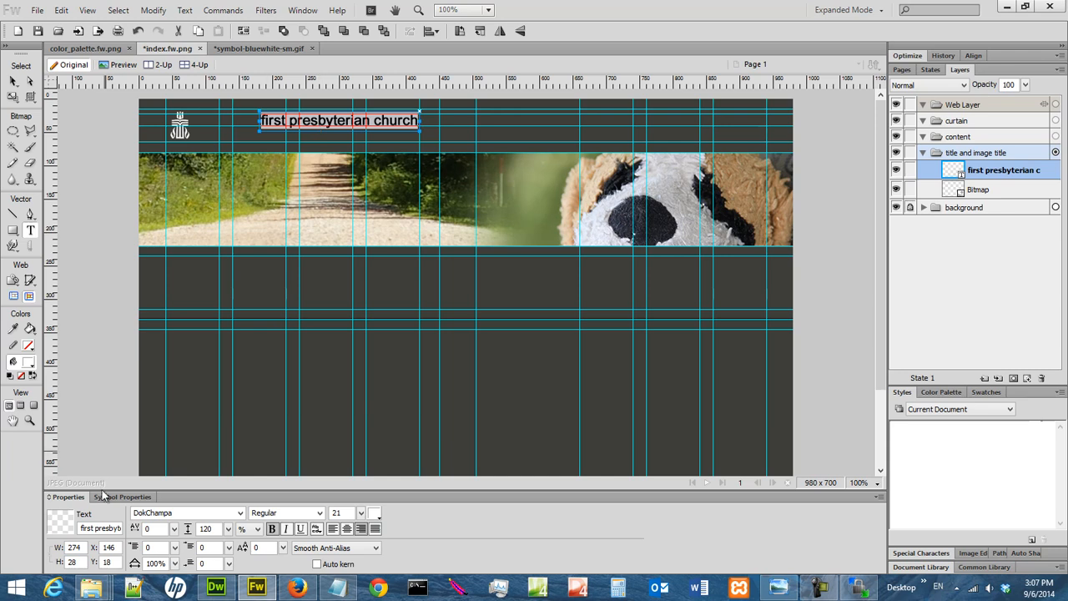
- Set the font size of the whole "first presbyterian church" header text to 30
{"action": "left_click", "coordinate": [261, 122]}
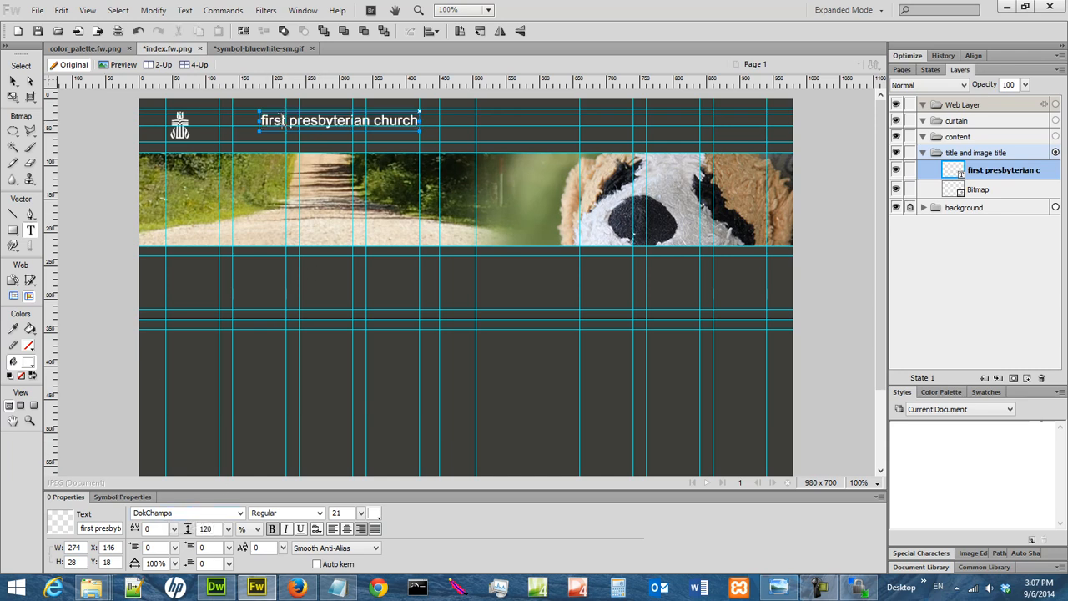
{"action": "left_click_drag", "start_coordinate": [260, 122], "coordinate": [442, 122]}
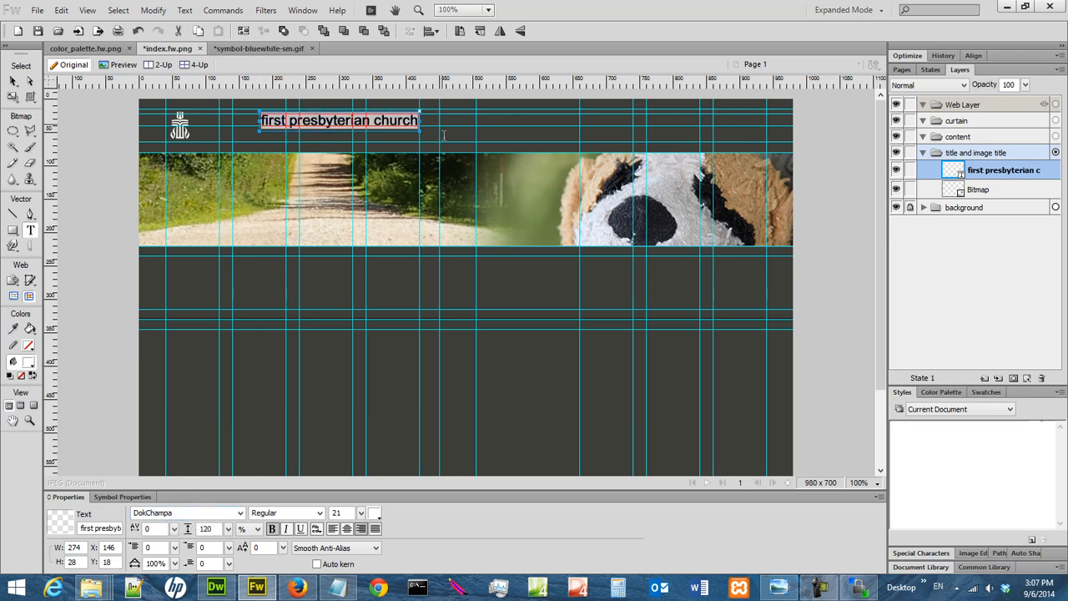
{"action": "double_click", "coordinate": [338, 512]}
{"action": "type", "text": "30"}
{"action": "key", "text": "Return"}
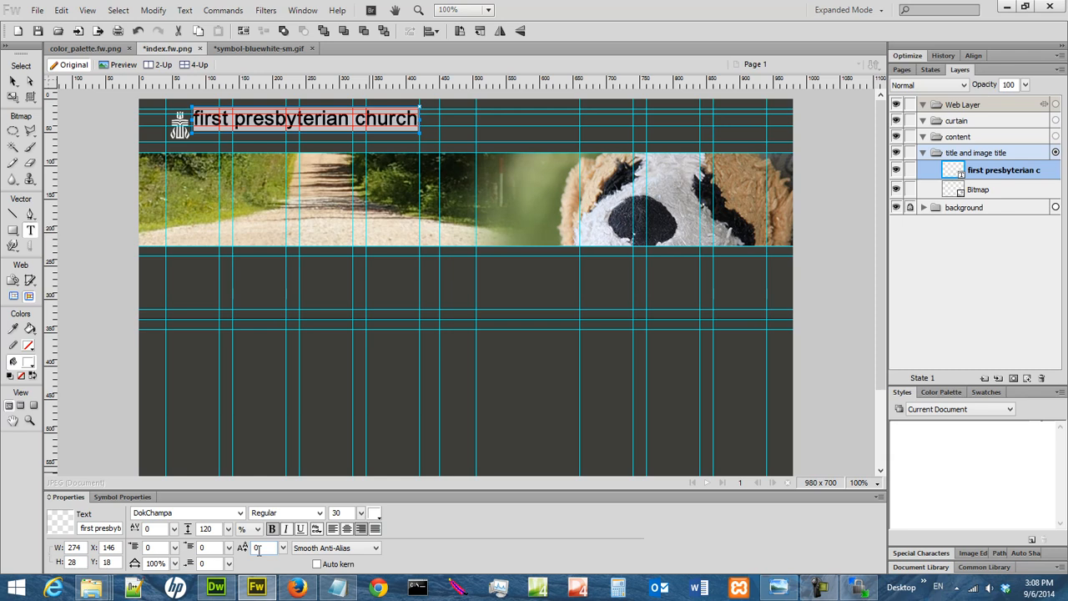
- Check the fill colour of the light grey rectangle in color_palette.fw.png, then return to index.fw.png
{"action": "left_click", "coordinate": [375, 513]}
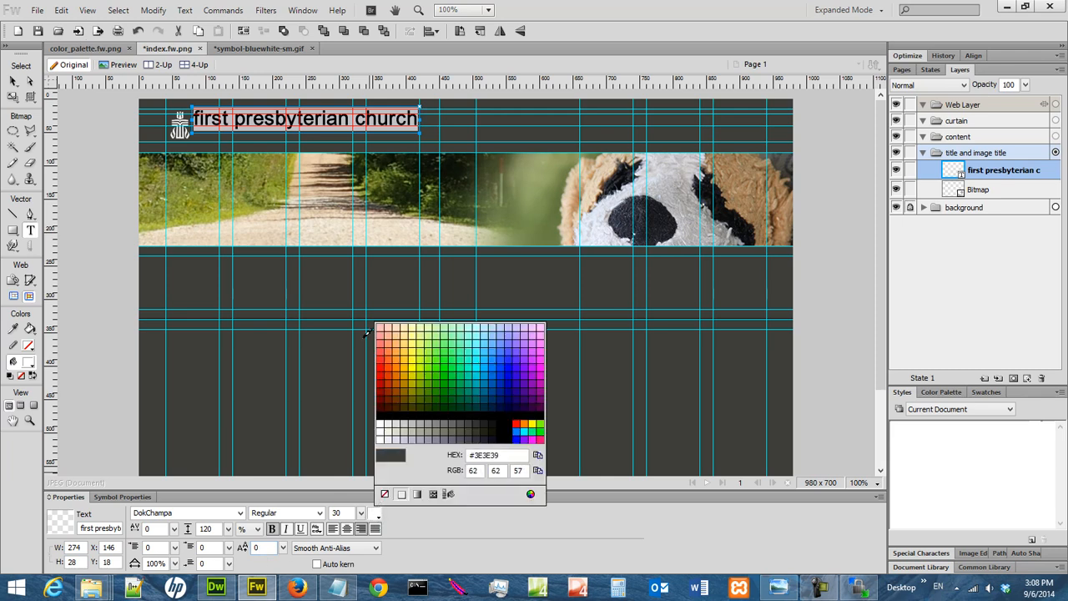
{"action": "key", "text": "Escape"}
{"action": "left_click", "coordinate": [98, 51]}
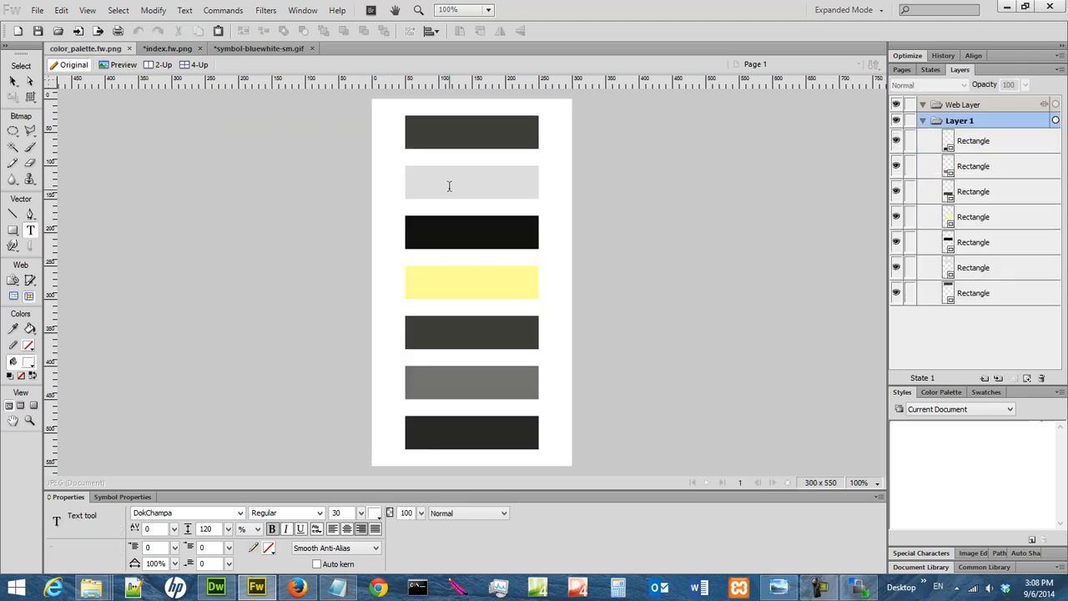
{"action": "key", "text": "v"}
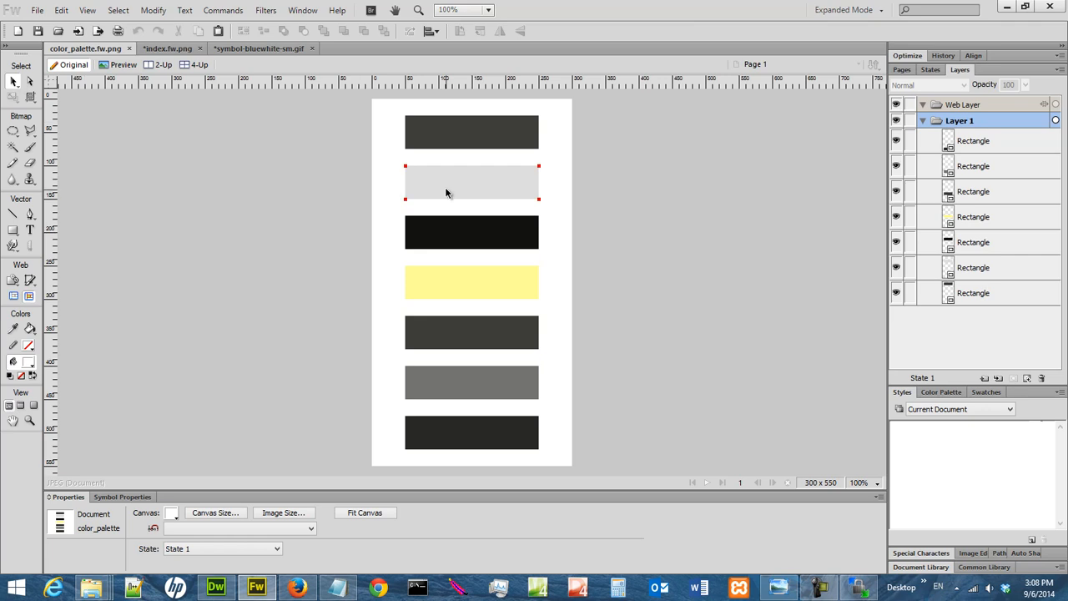
{"action": "left_click", "coordinate": [445, 192]}
{"action": "left_click", "coordinate": [154, 511]}
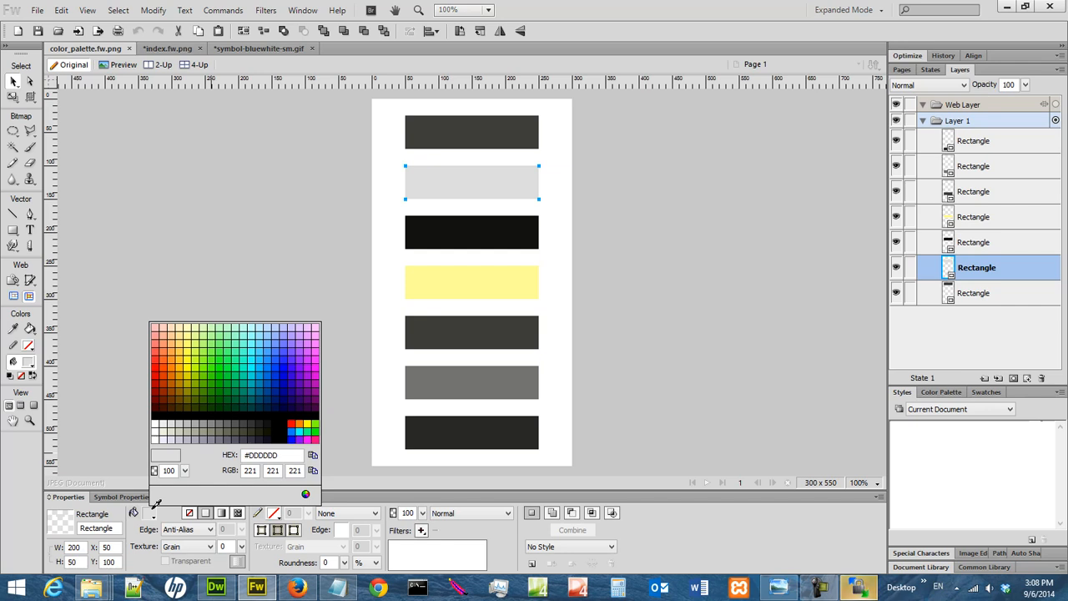
{"action": "left_click", "coordinate": [153, 508]}
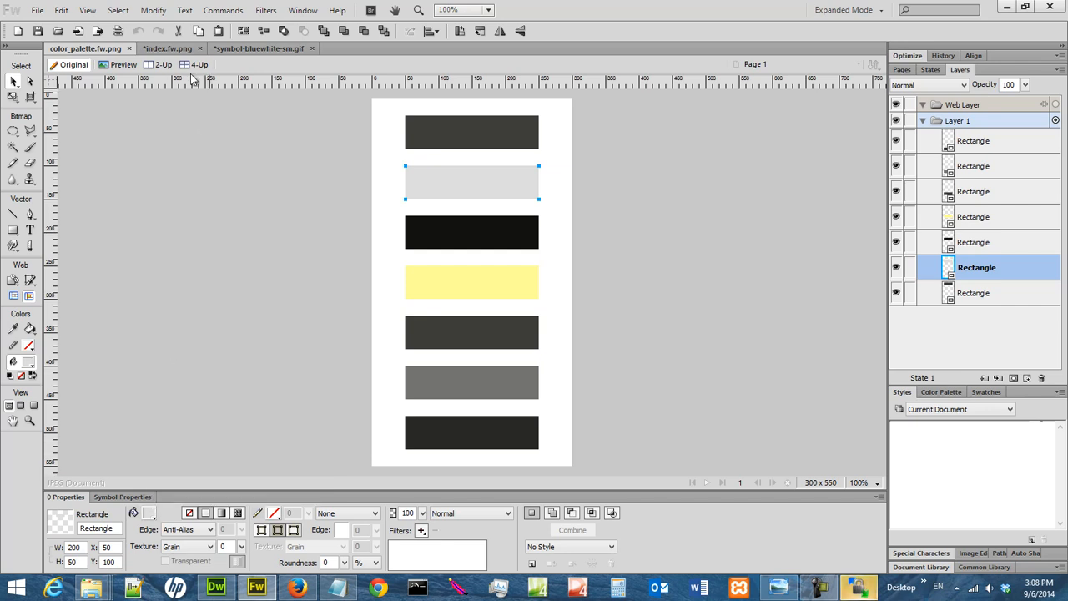
{"action": "left_click", "coordinate": [232, 47]}
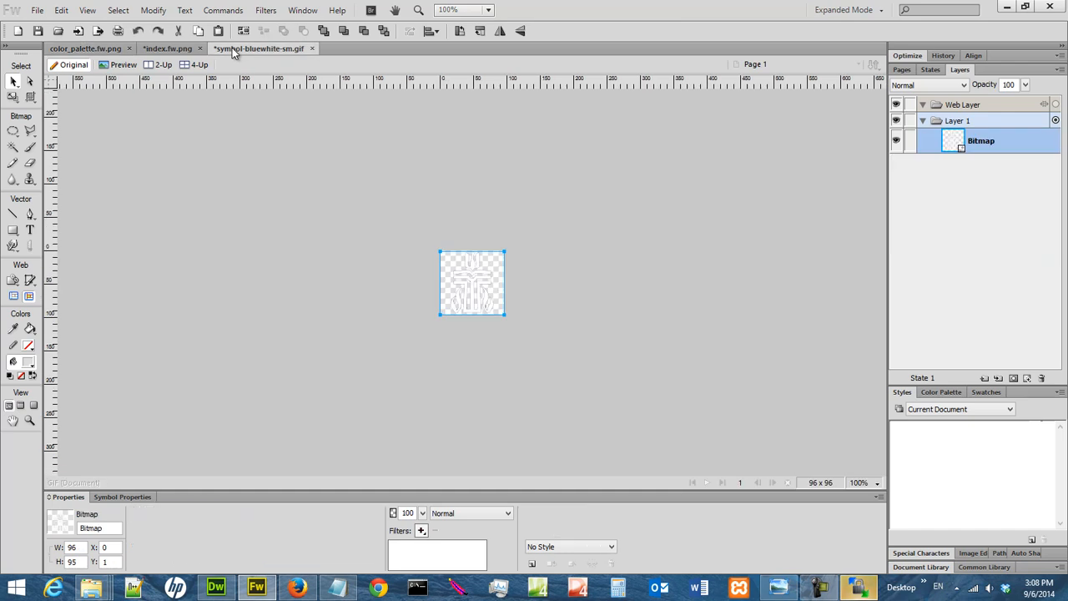
{"action": "left_click", "coordinate": [168, 49]}
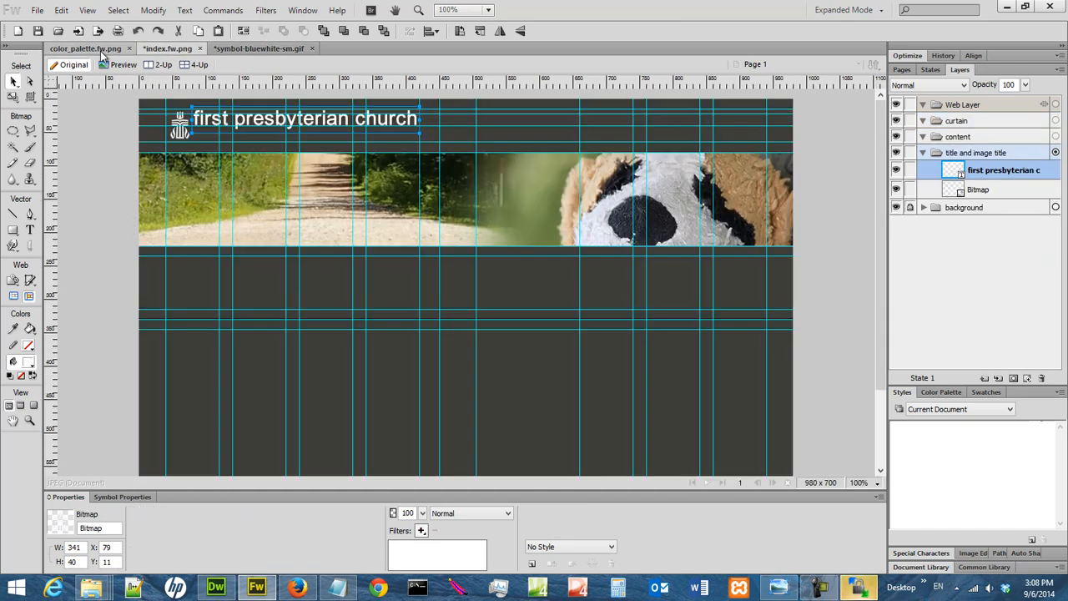
{"action": "left_click", "coordinate": [100, 50]}
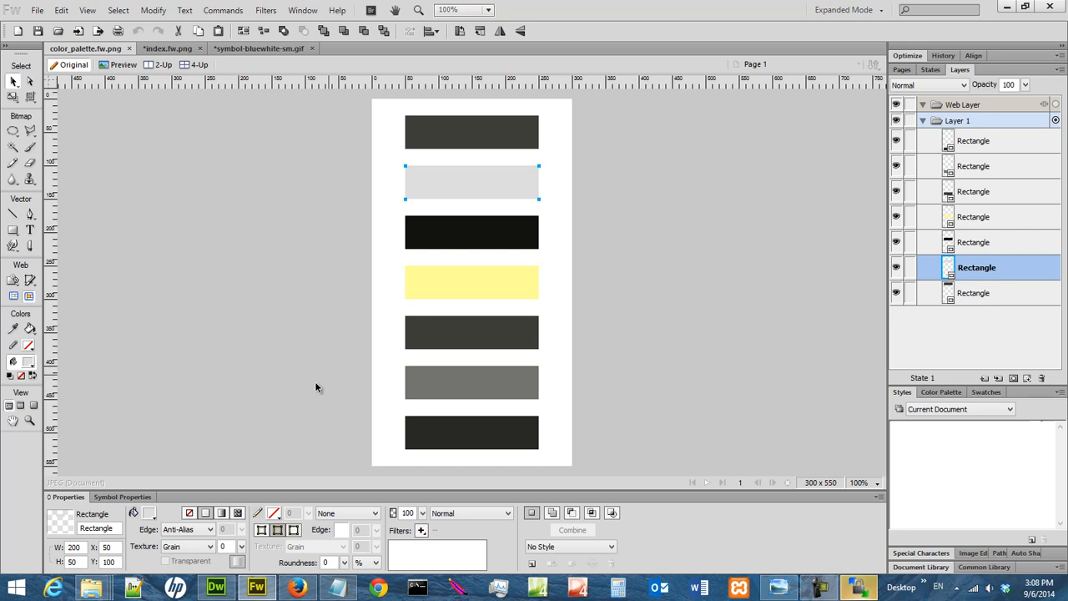
{"action": "left_click", "coordinate": [151, 512]}
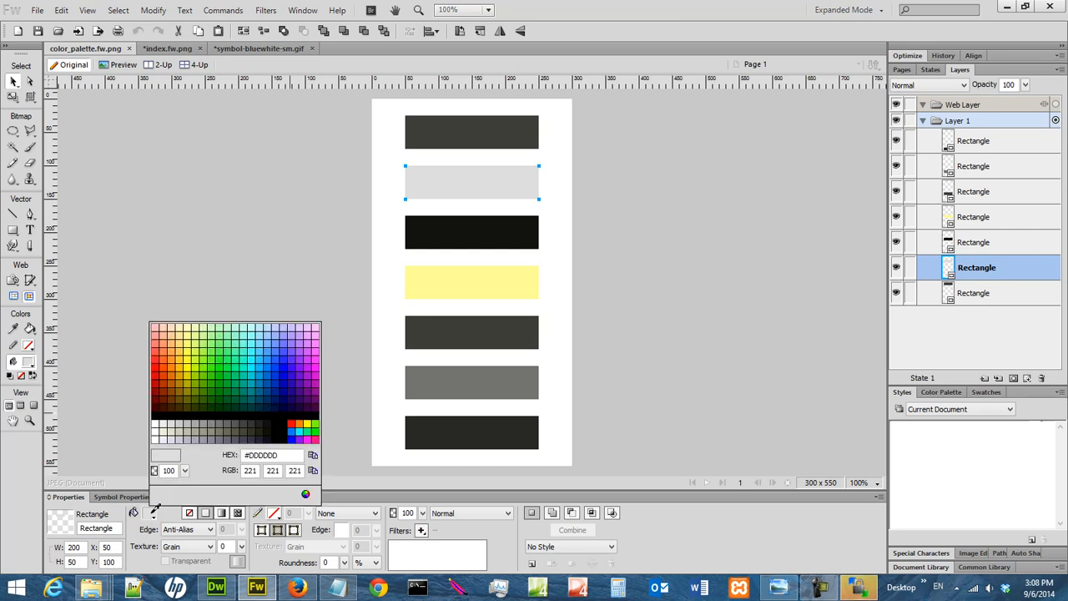
{"action": "left_click", "coordinate": [152, 513]}
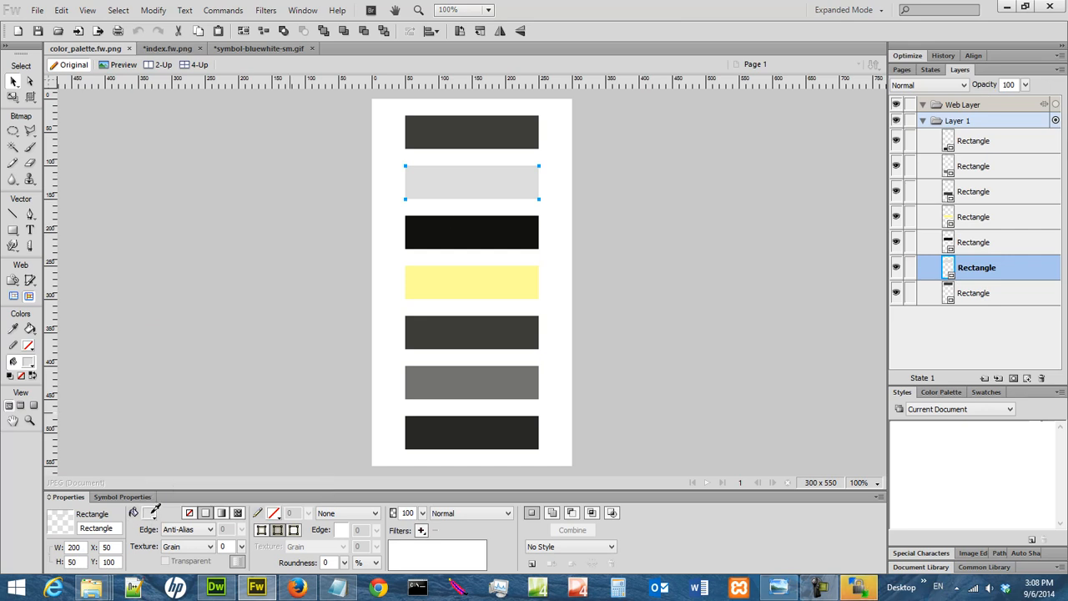
{"action": "left_click", "coordinate": [169, 49]}
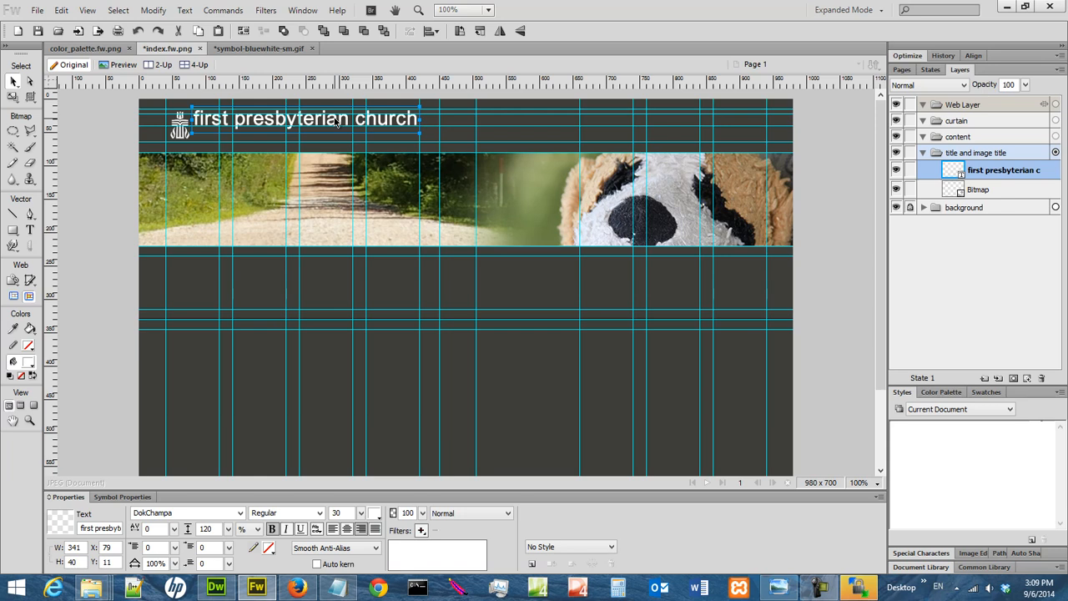
- Change the colour of the whole "first presbyterian church" header text to #EDEDED
{"action": "key", "text": "t"}
{"action": "left_click", "coordinate": [417, 119]}
{"action": "type", "text": "."}
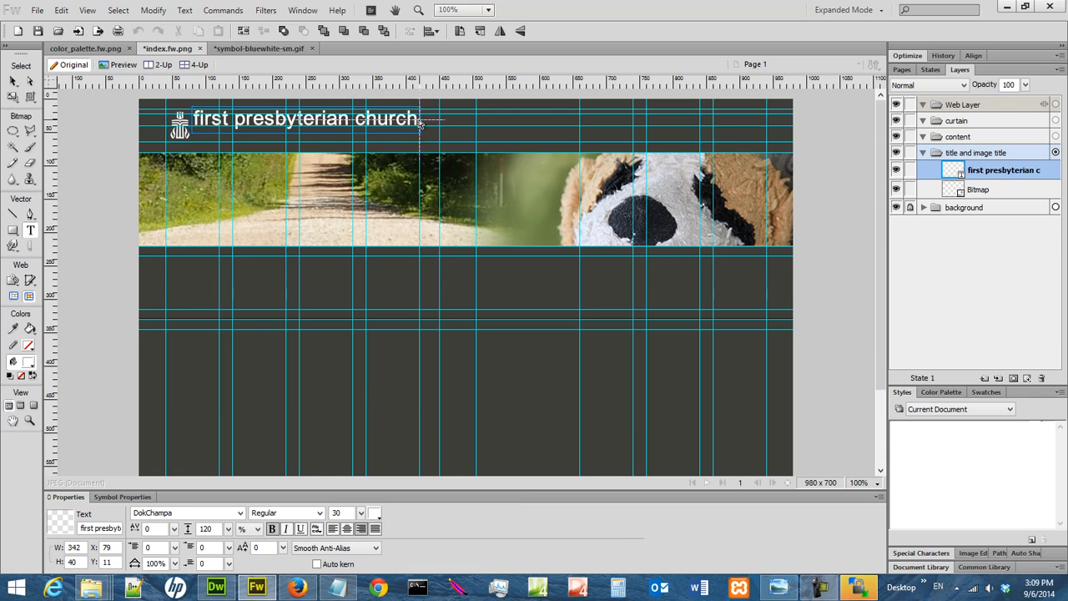
{"action": "key", "text": "ctrl+a"}
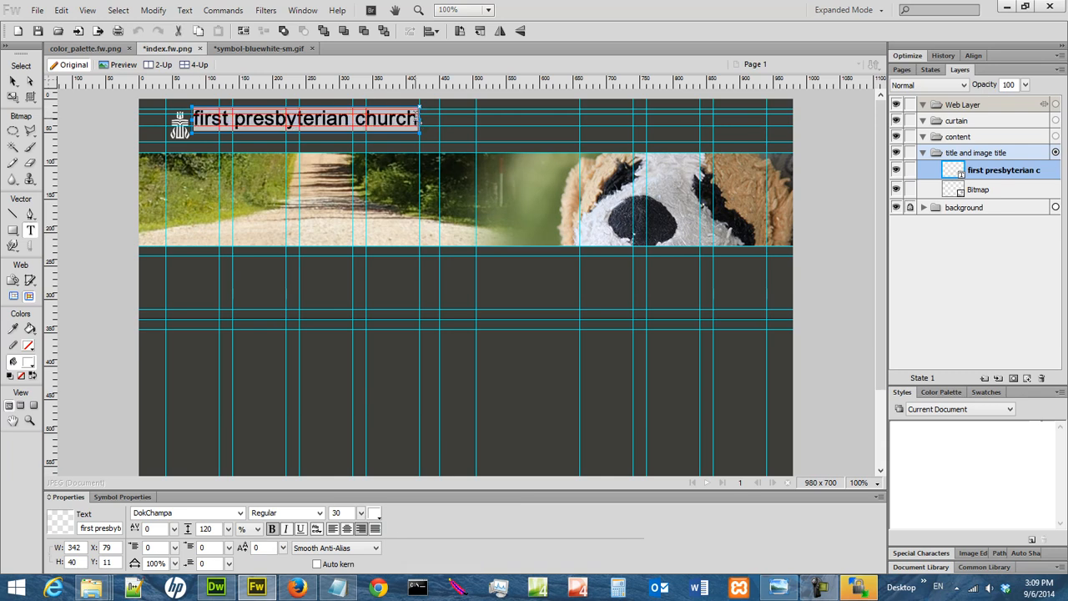
{"action": "left_click", "coordinate": [373, 512]}
{"action": "left_click", "coordinate": [507, 456]}
{"action": "key", "text": "BackSpace"}
{"action": "key", "text": "BackSpace"}
{"action": "key", "text": "BackSpace"}
{"action": "key", "text": "BackSpace"}
{"action": "key", "text": "BackSpace"}
{"action": "key", "text": "BackSpace"}
{"action": "type", "text": "E"}
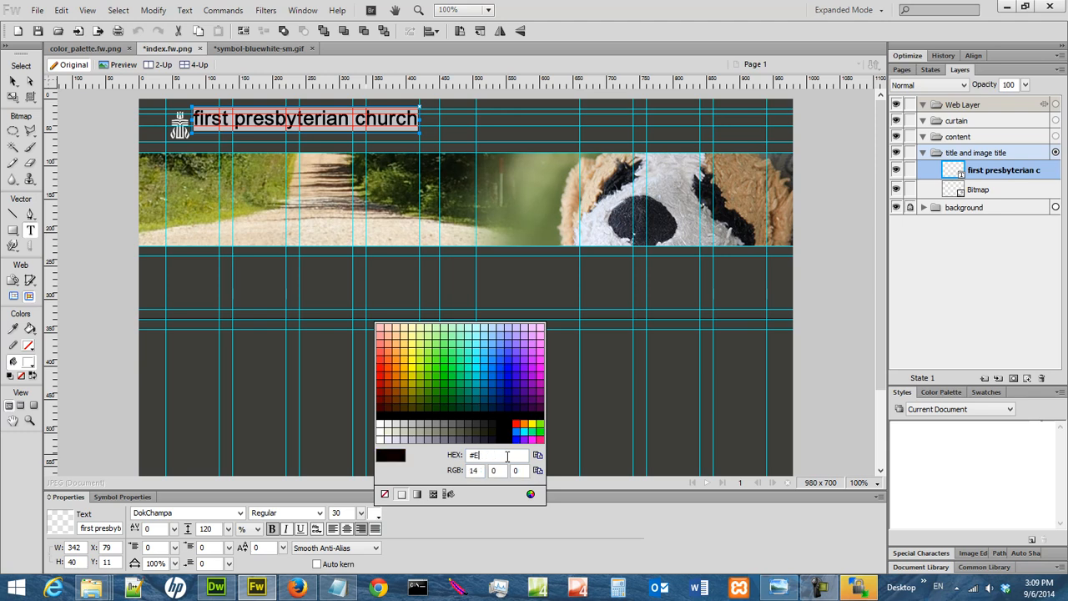
{"action": "type", "text": "DEDED"}
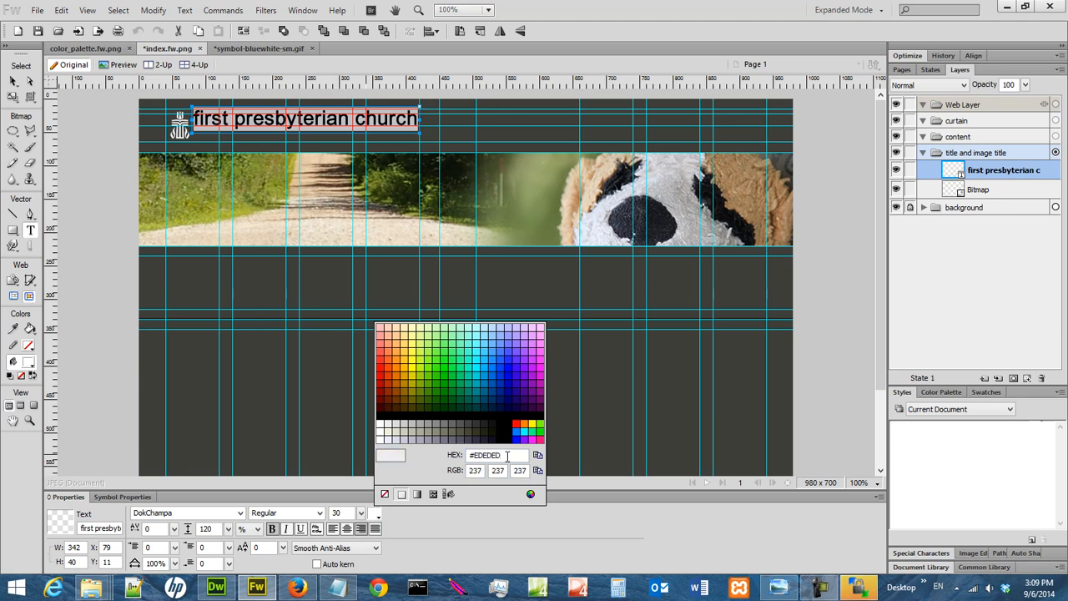
{"action": "key", "text": "Return"}
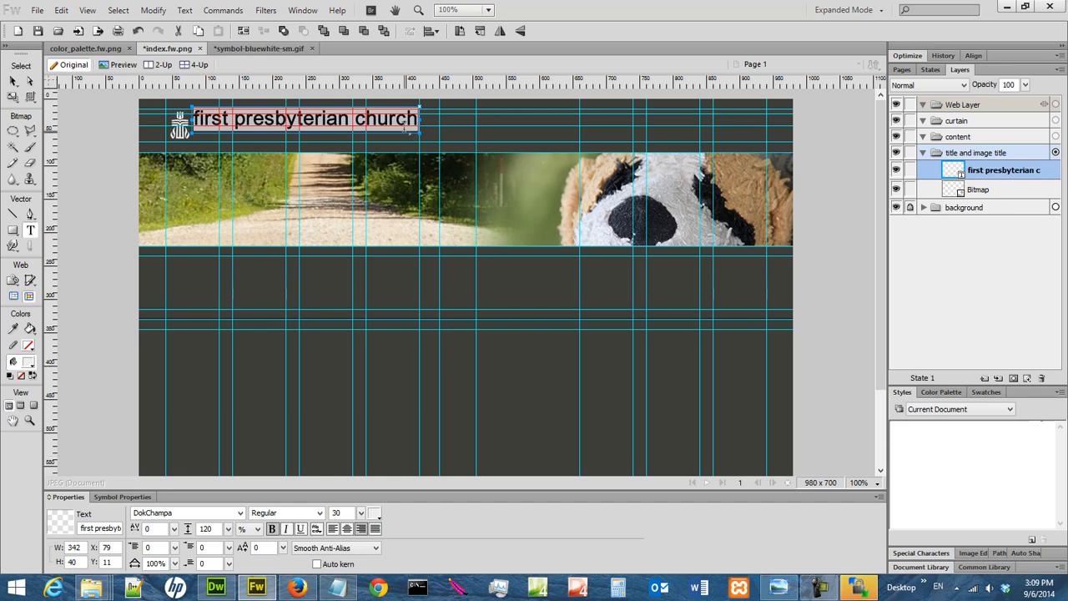
- Shift the church title slightly away from the symbol to about X 86, Y 11
{"action": "left_click", "coordinate": [14, 81]}
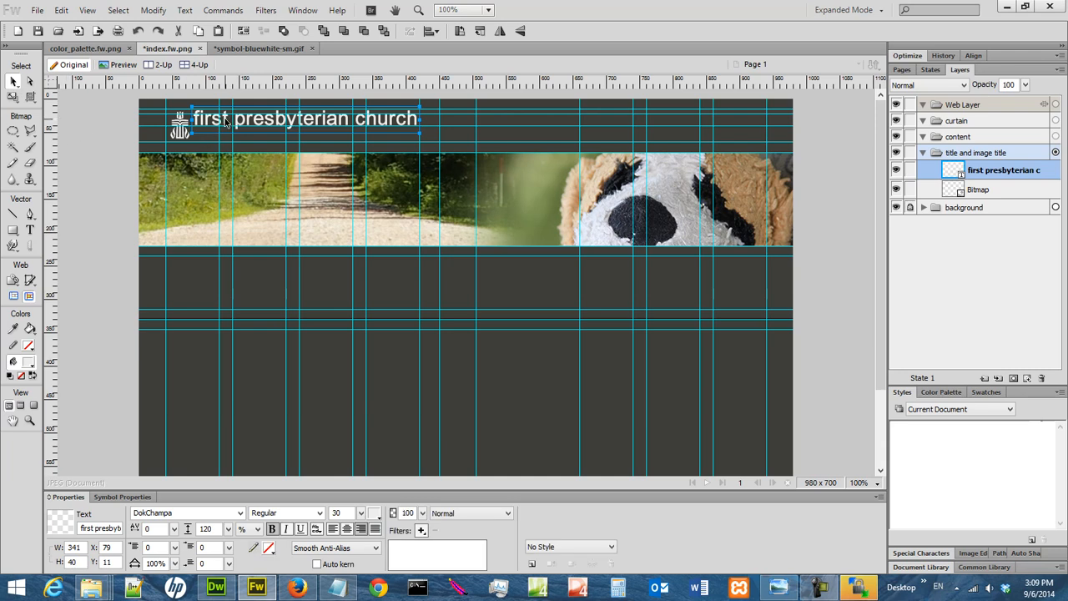
{"action": "left_click_drag", "start_coordinate": [224, 121], "coordinate": [230, 124]}
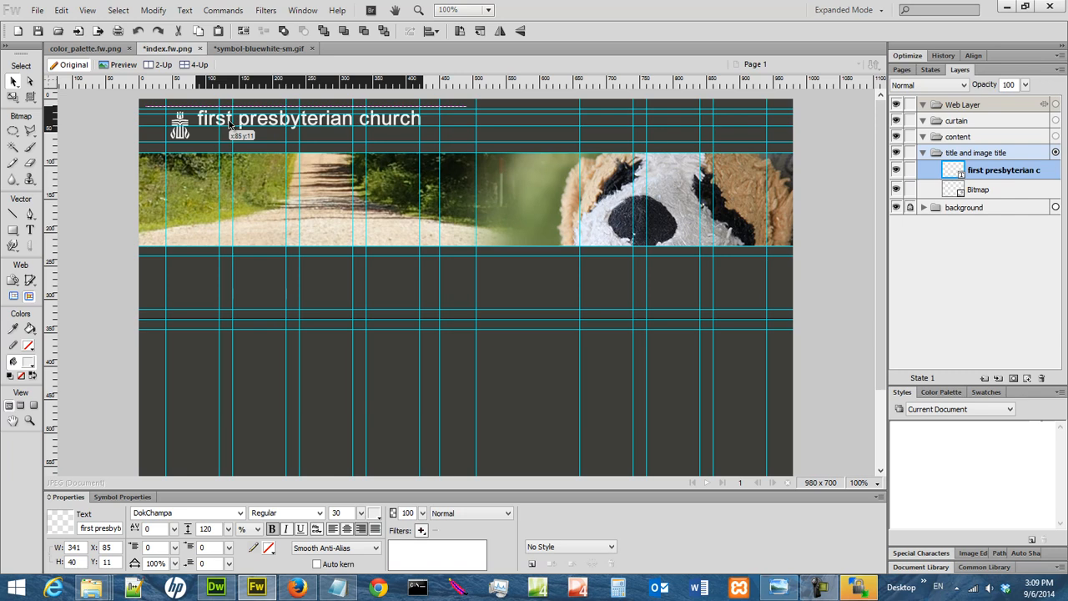
{"action": "left_click_drag", "start_coordinate": [231, 124], "coordinate": [228, 124]}
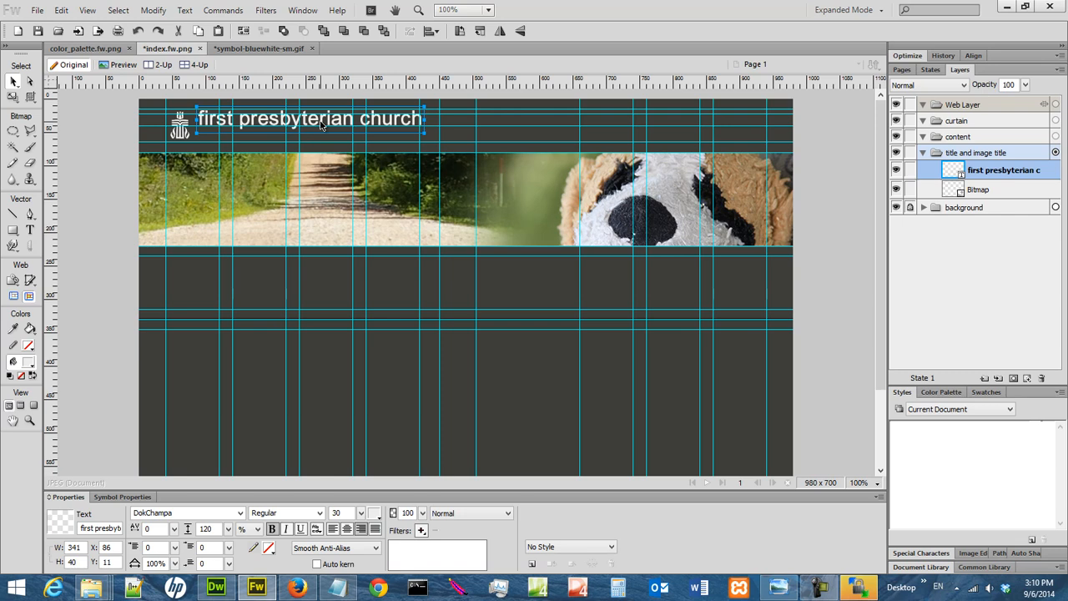
- Set the letter spacing of the whole church title to 25
{"action": "double_click", "coordinate": [321, 123]}
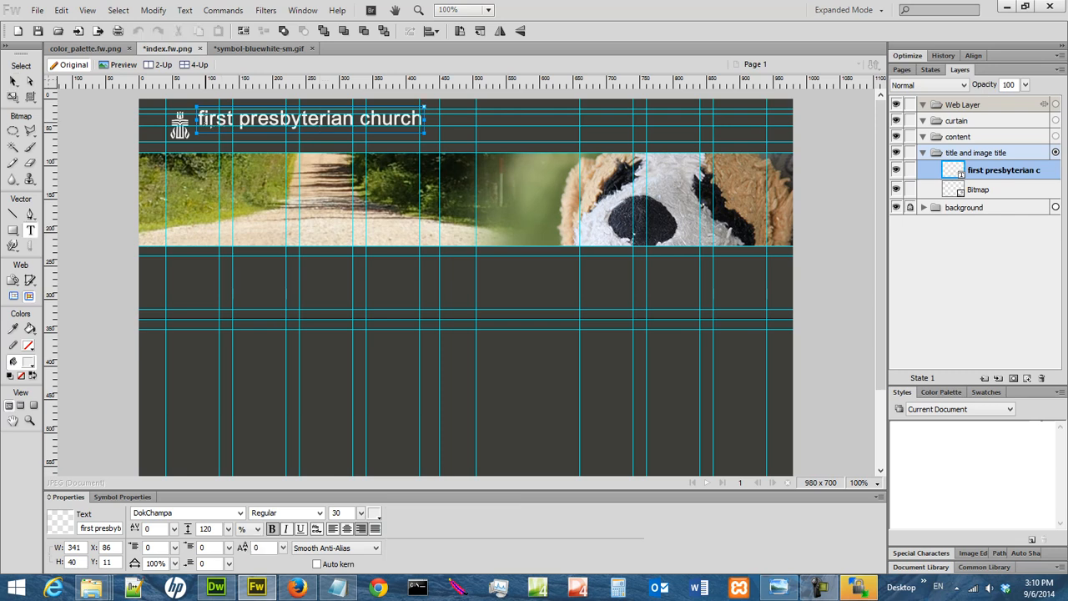
{"action": "left_click_drag", "start_coordinate": [201, 118], "coordinate": [446, 120]}
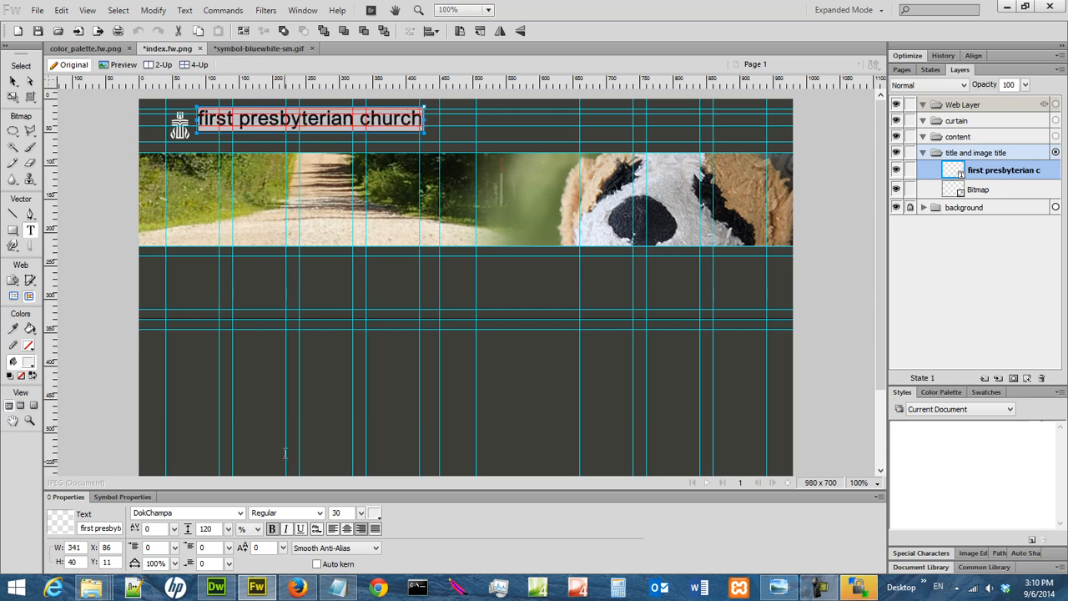
{"action": "double_click", "coordinate": [157, 527]}
{"action": "type", "text": "25"}
{"action": "key", "text": "Return"}
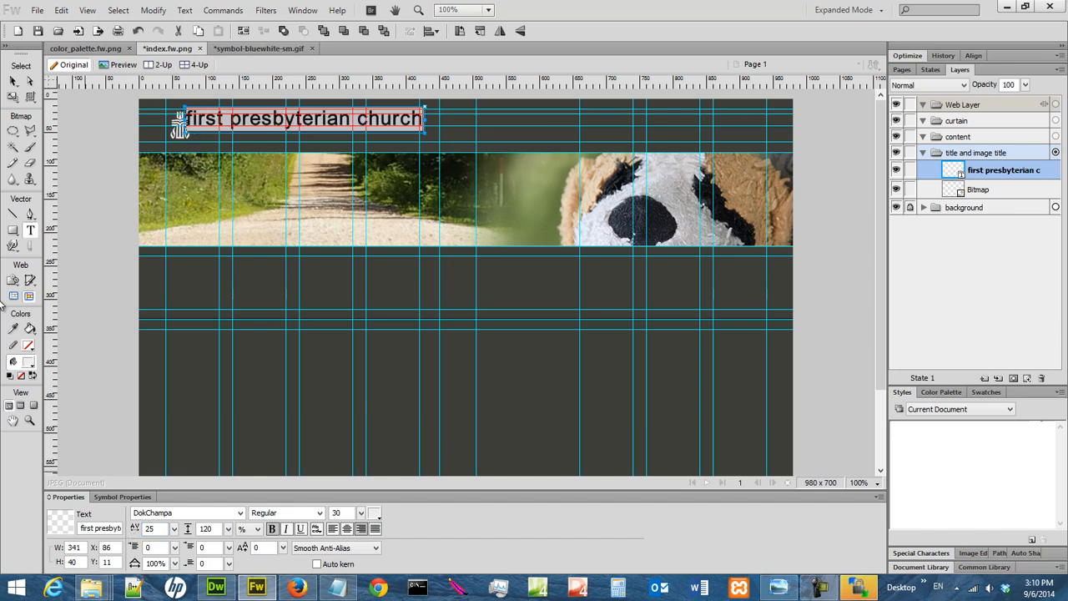
- Move the church title clear of the symbol to about X 83, Y 15
{"action": "left_click", "coordinate": [14, 79]}
{"action": "left_click_drag", "start_coordinate": [307, 119], "coordinate": [326, 123]}
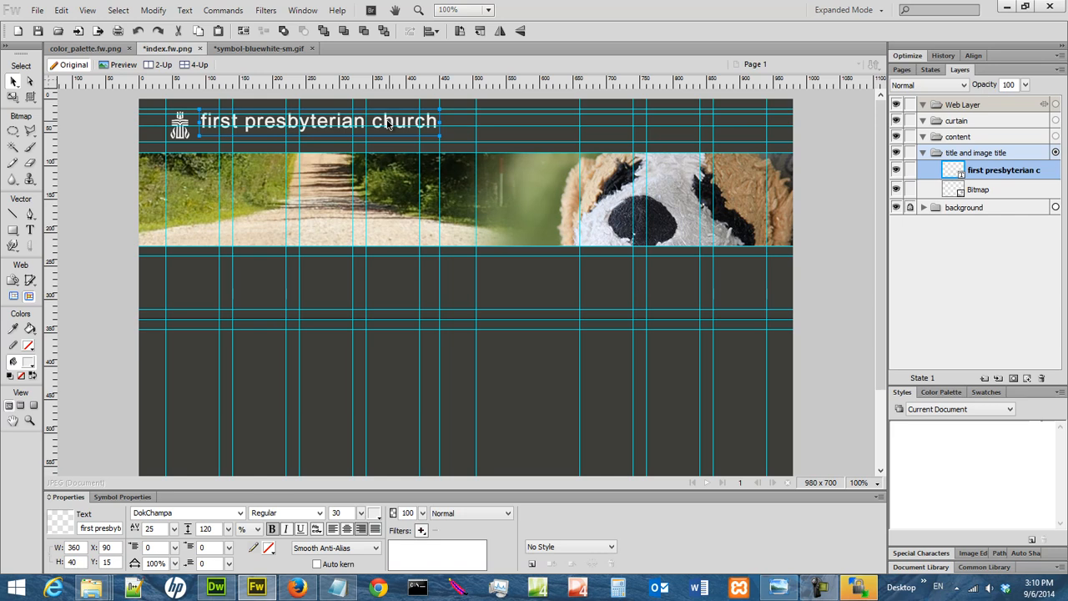
{"action": "left_click_drag", "start_coordinate": [388, 124], "coordinate": [384, 122]}
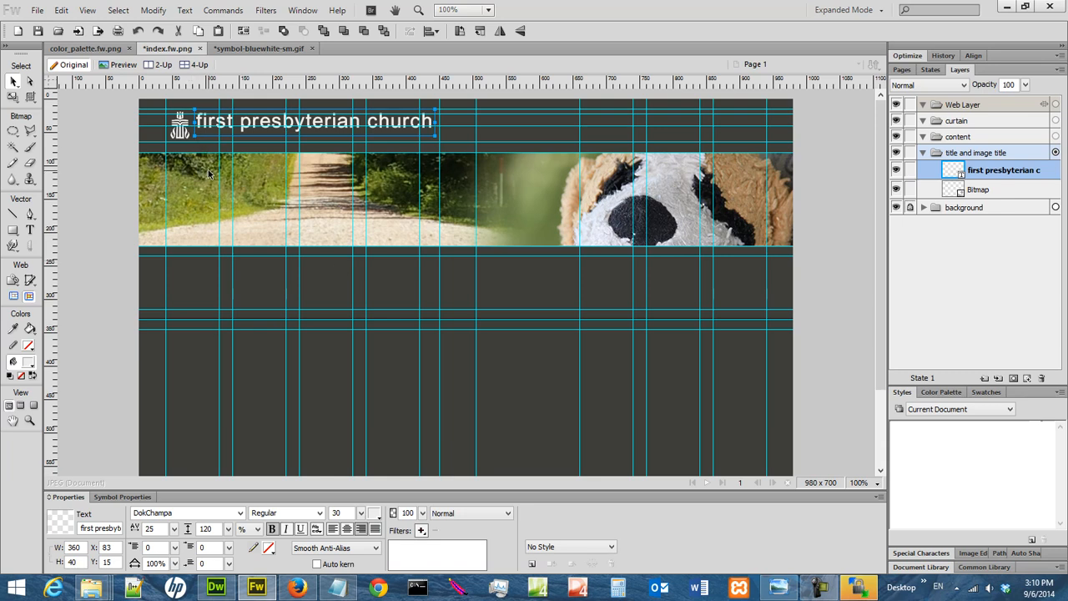
- Set the church title's X position to 74
{"action": "double_click", "coordinate": [98, 546]}
{"action": "type", "text": "74"}
{"action": "key", "text": "Return"}
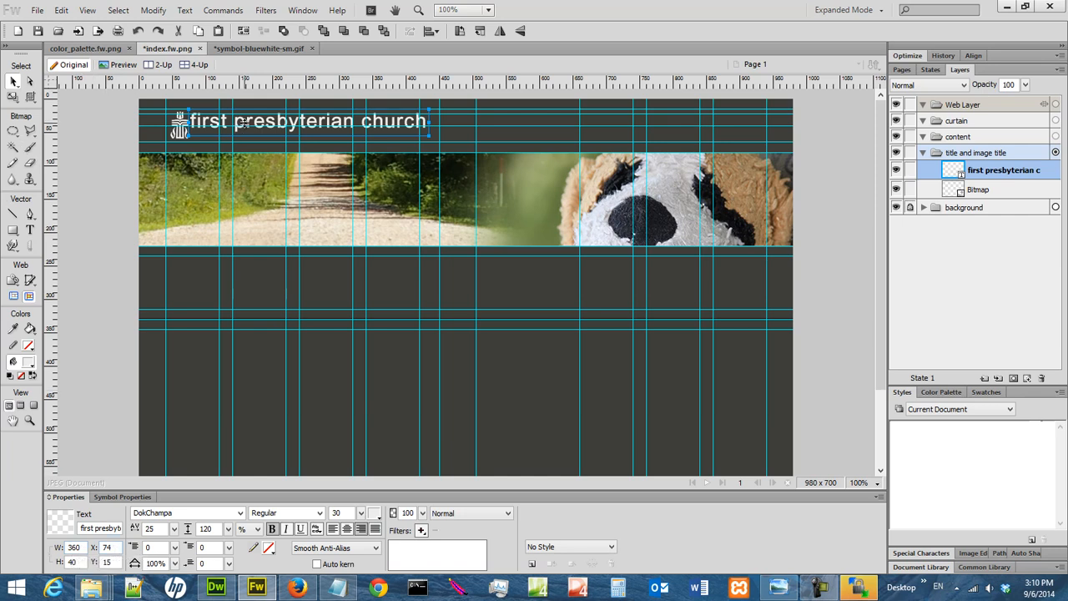
- Move the church title away from the symbol and fine-tune its position to X 80, Y 15
{"action": "left_click_drag", "start_coordinate": [243, 122], "coordinate": [248, 124]}
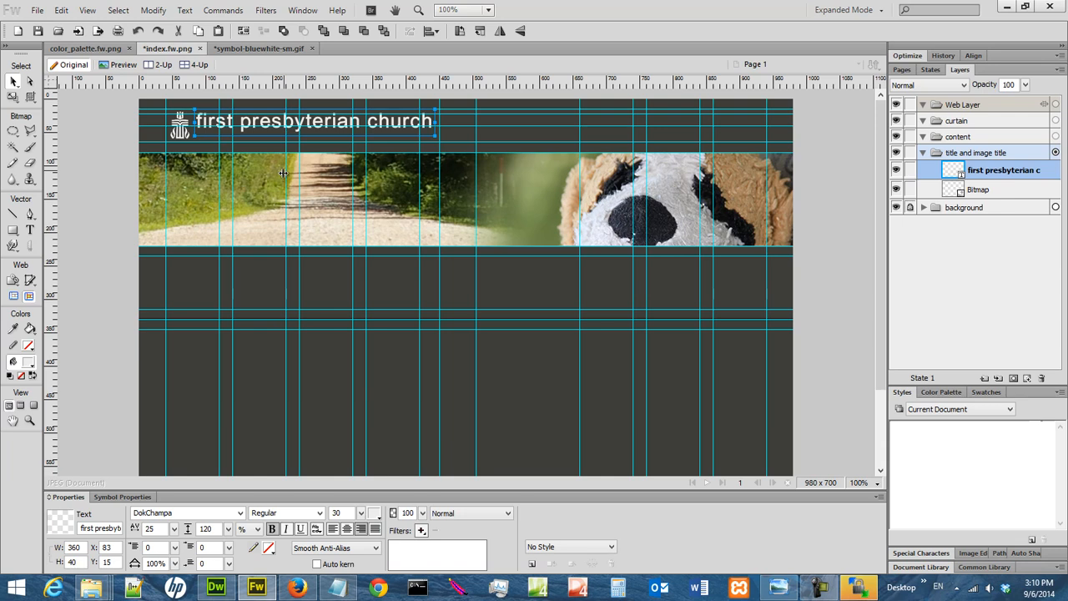
{"action": "key", "text": "Left"}
{"action": "key", "text": "Left"}
{"action": "key", "text": "Left"}
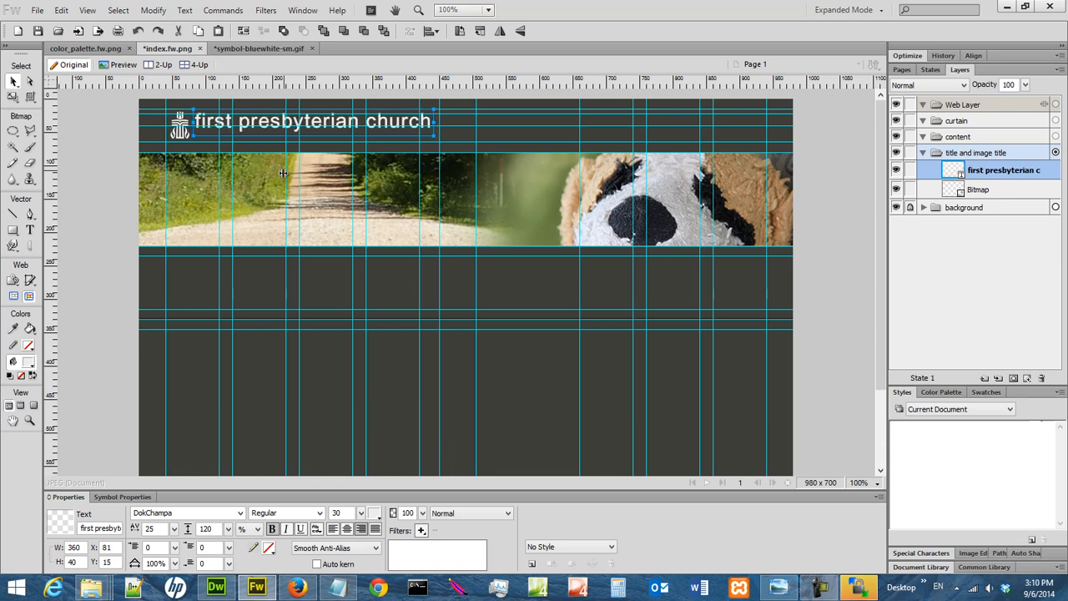
{"action": "key", "text": "Left"}
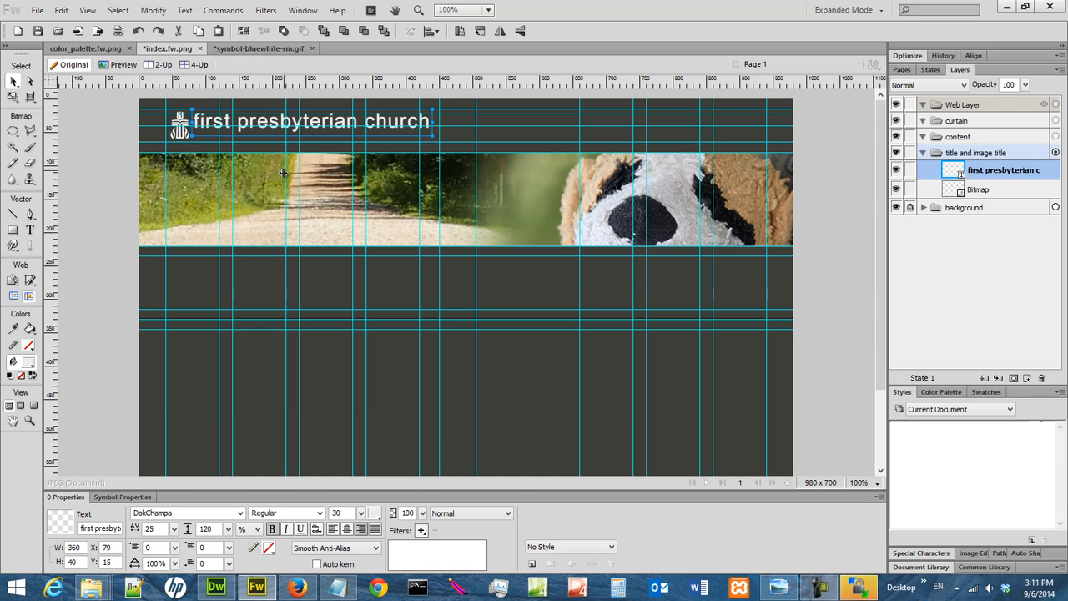
{"action": "key", "text": "Right"}
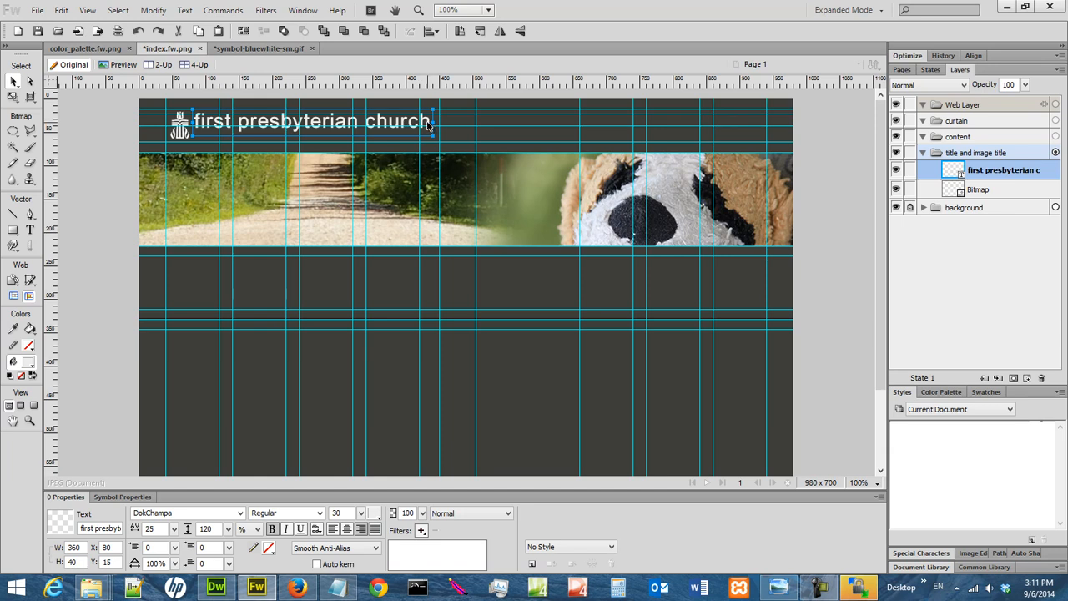
- Add a second line reading "of singapore, tennessee, usa" to the church title text
{"action": "double_click", "coordinate": [430, 123]}
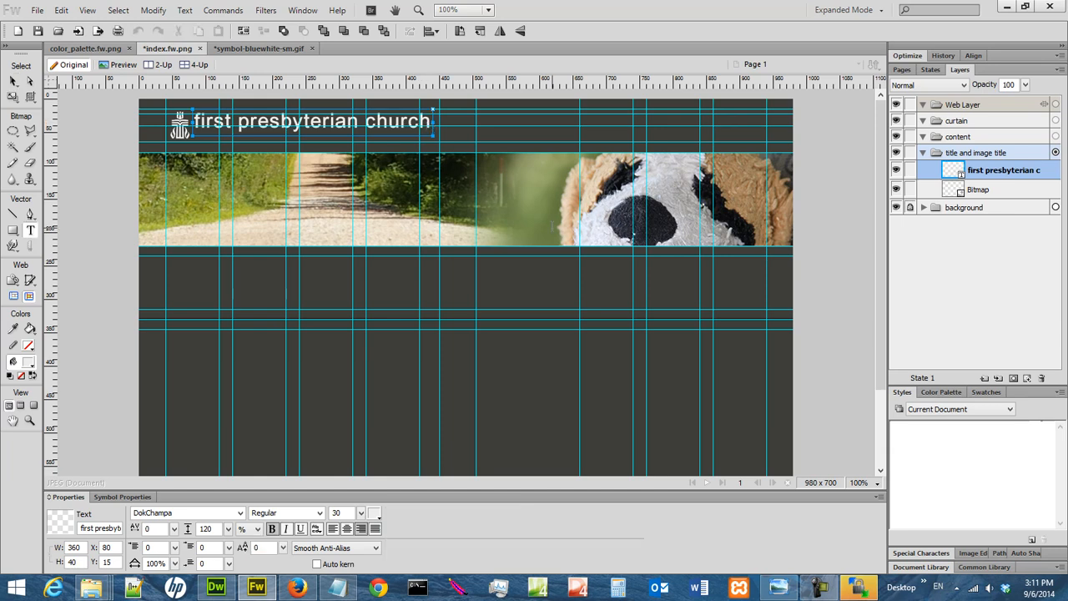
{"action": "key", "text": "Return"}
{"action": "type", "text": "of"}
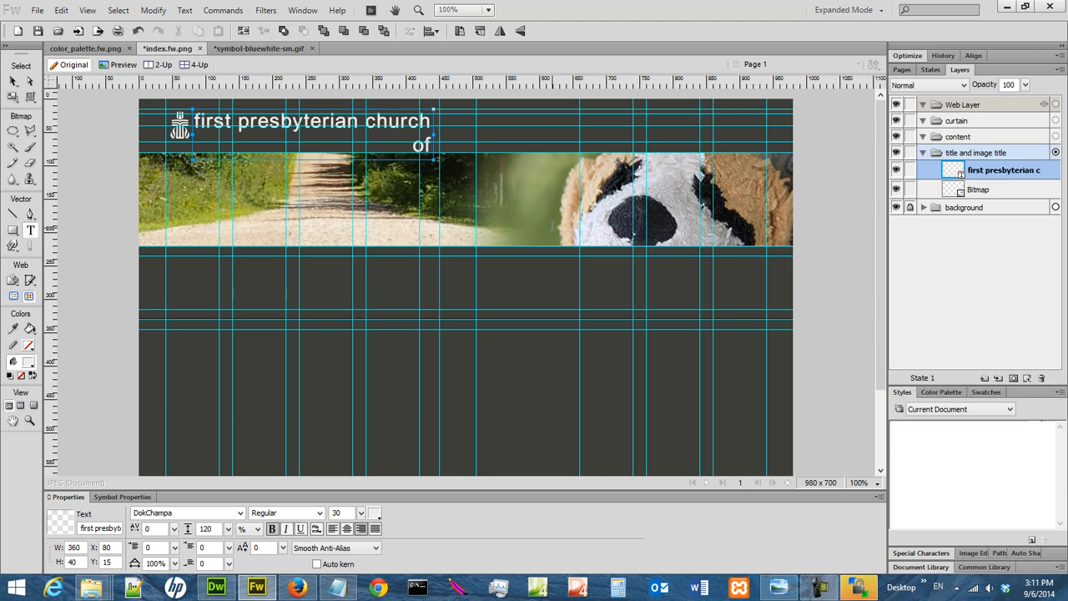
{"action": "type", "text": " singap"}
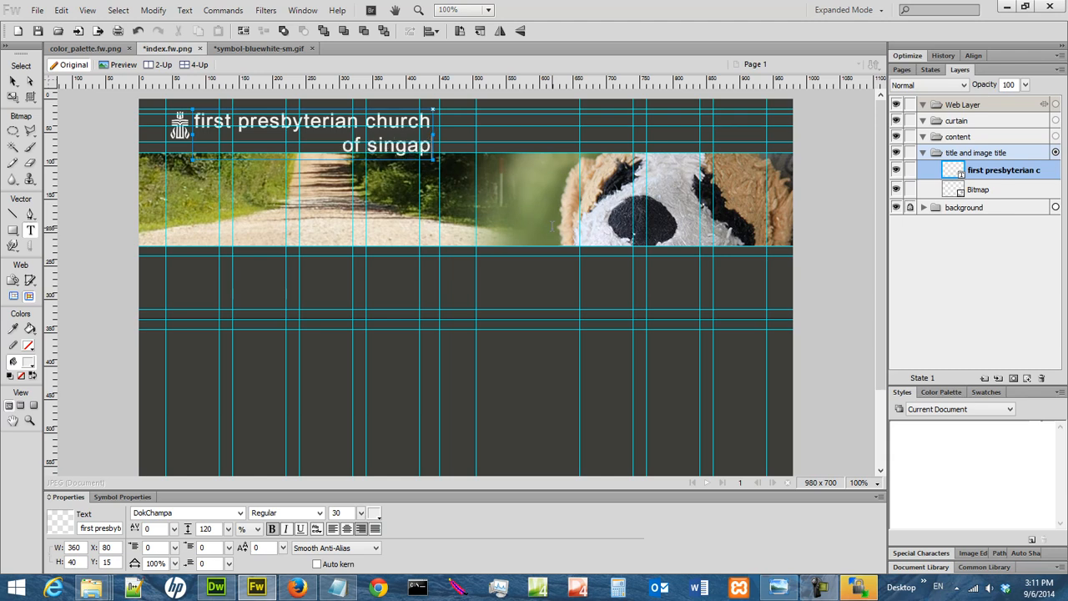
{"action": "type", "text": "ore,"}
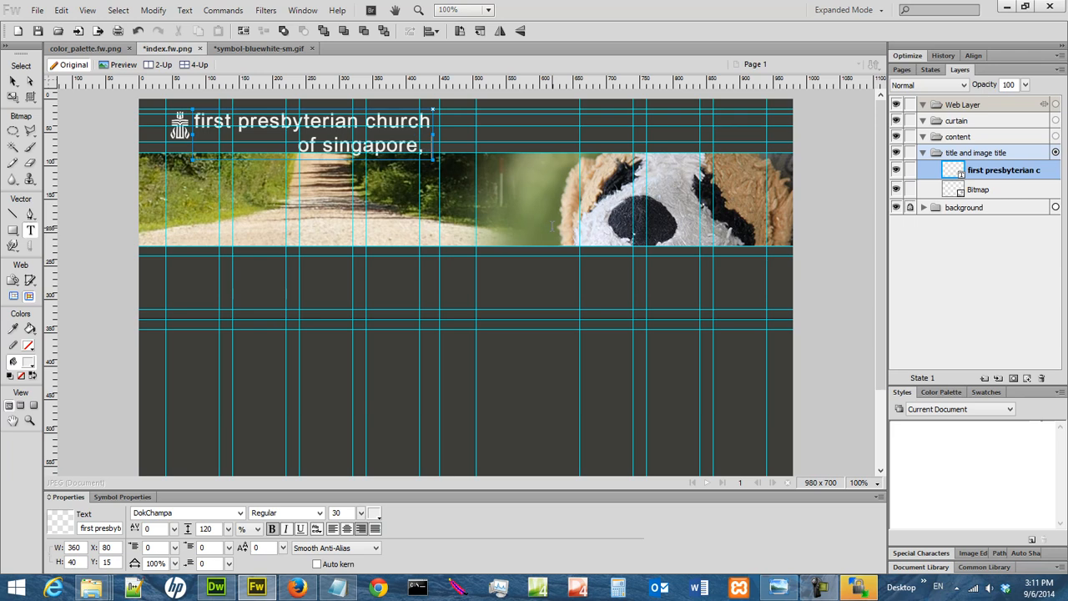
{"action": "type", "text": " tennesses"}
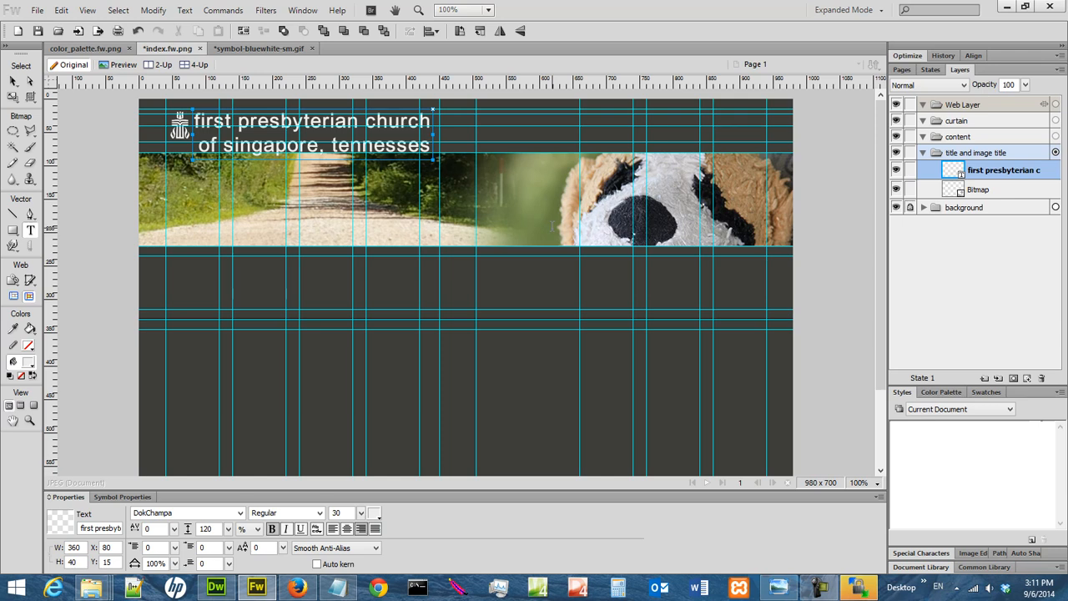
{"action": "key", "text": "BackSpace"}
{"action": "key", "text": "BackSpace"}
{"action": "key", "text": "BackSpace"}
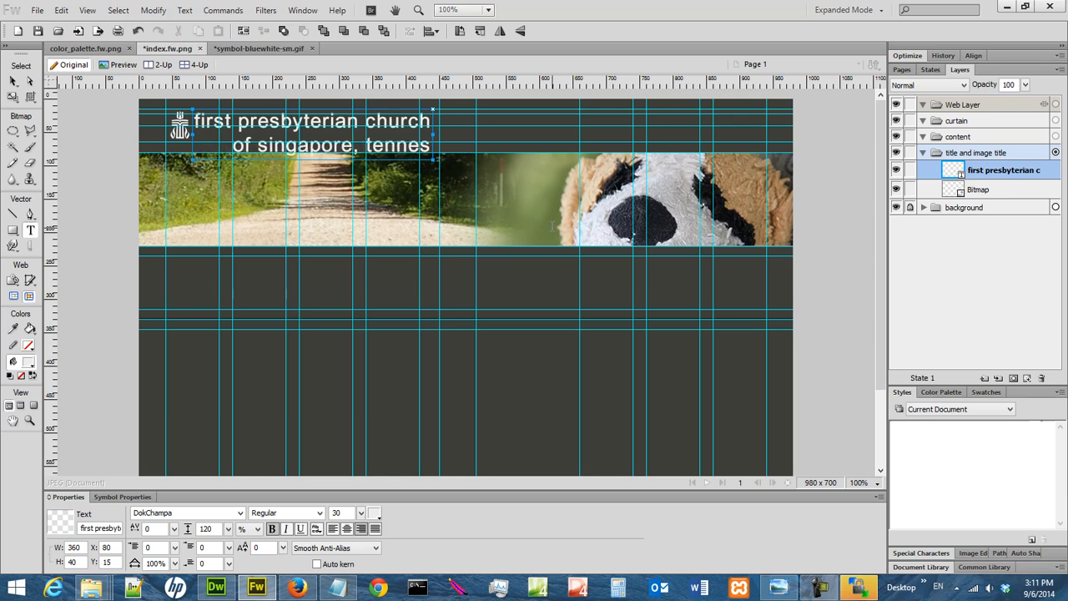
{"action": "key", "text": "BackSpace"}
{"action": "type", "text": "sse"}
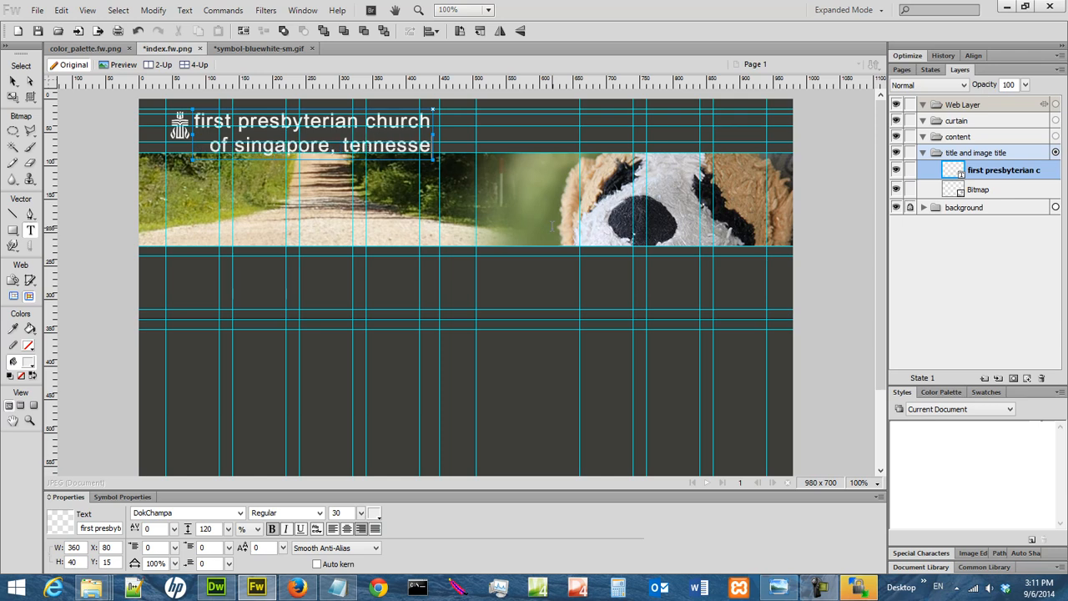
{"action": "type", "text": "e, usa"}
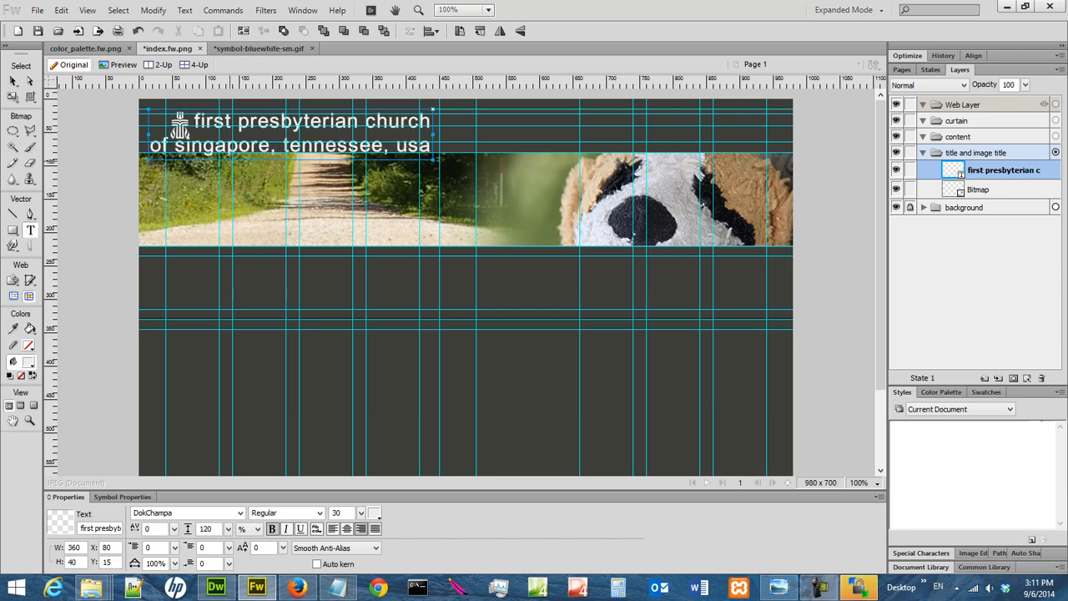
- Set the font size of the title's second line, "of singapore, tennessee, usa", to 15
{"action": "left_click_drag", "start_coordinate": [153, 145], "coordinate": [432, 148]}
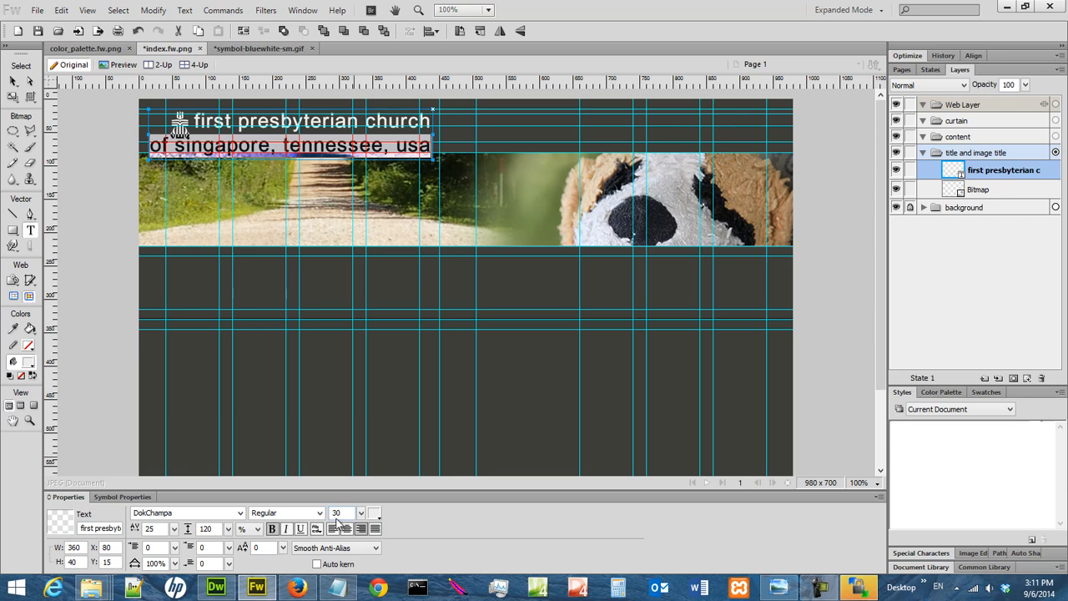
{"action": "left_click_drag", "start_coordinate": [345, 513], "coordinate": [323, 516]}
{"action": "type", "text": "15"}
{"action": "key", "text": "Return"}
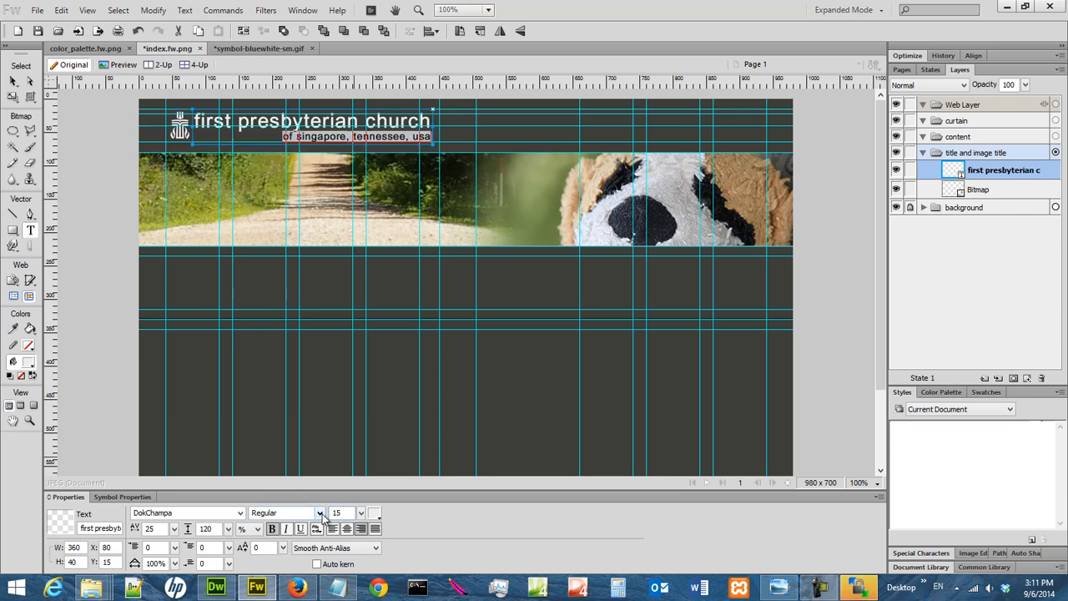
- Color the title's second line light gray #CCCCCC and deselect the text
{"action": "left_click", "coordinate": [375, 514]}
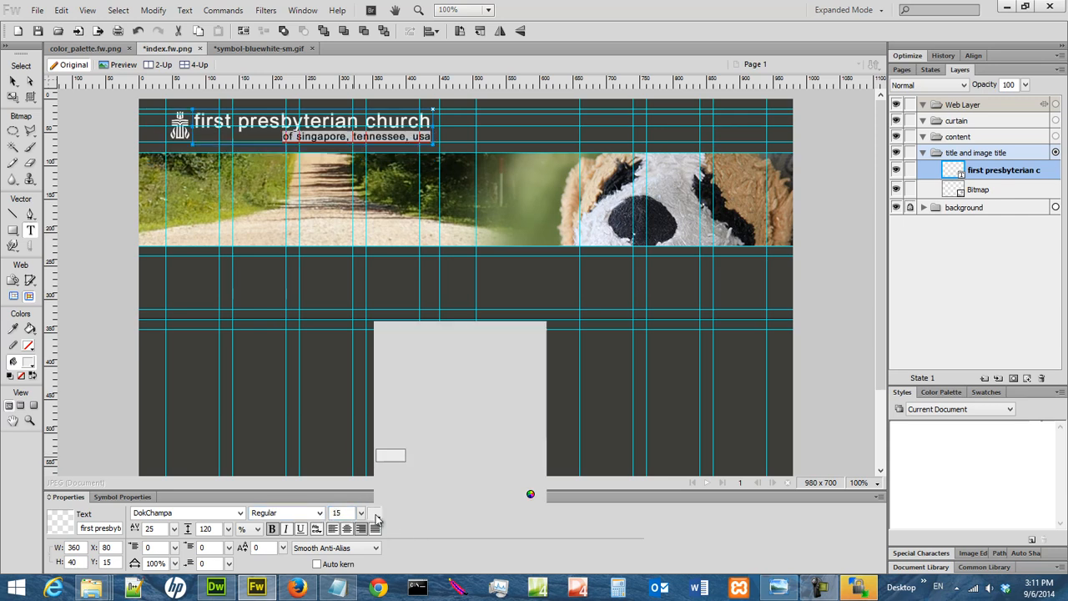
{"action": "left_click_drag", "start_coordinate": [504, 455], "coordinate": [474, 455]}
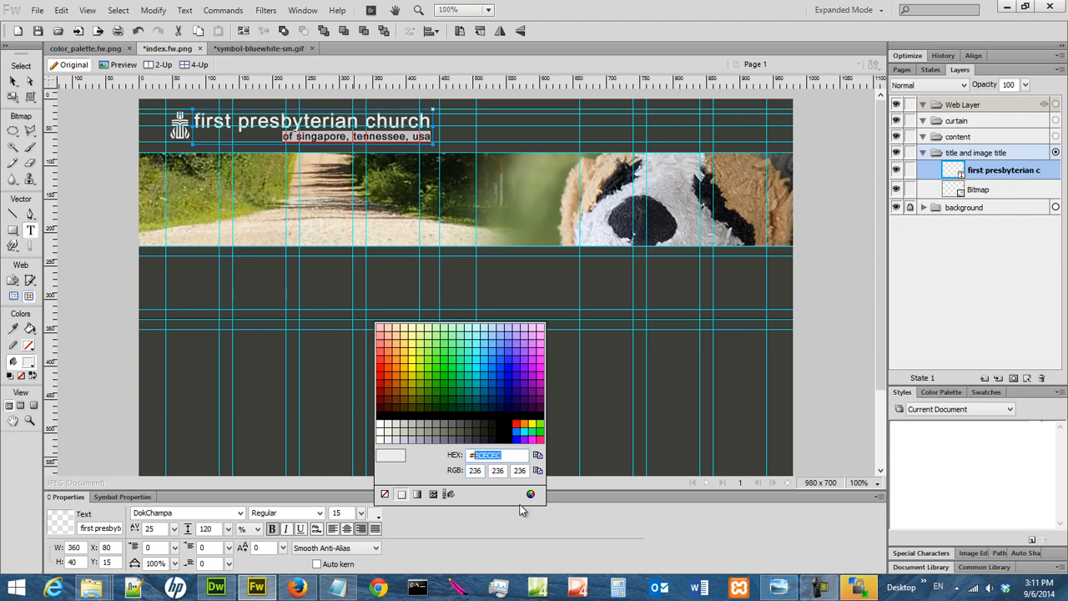
{"action": "type", "text": "CCCCCC"}
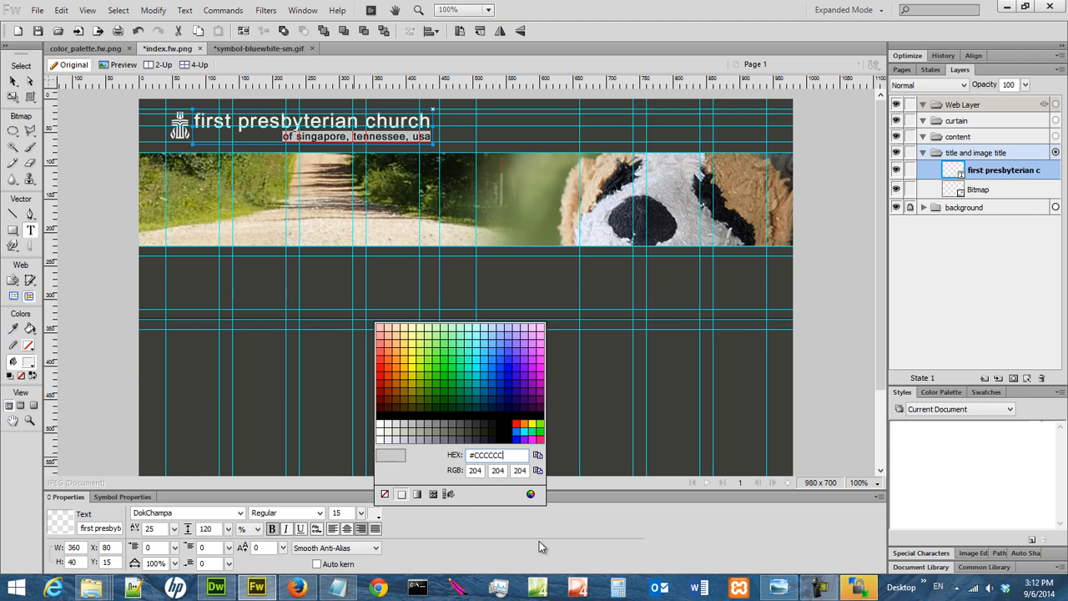
{"action": "key", "text": "Return"}
{"action": "left_click", "coordinate": [412, 286]}
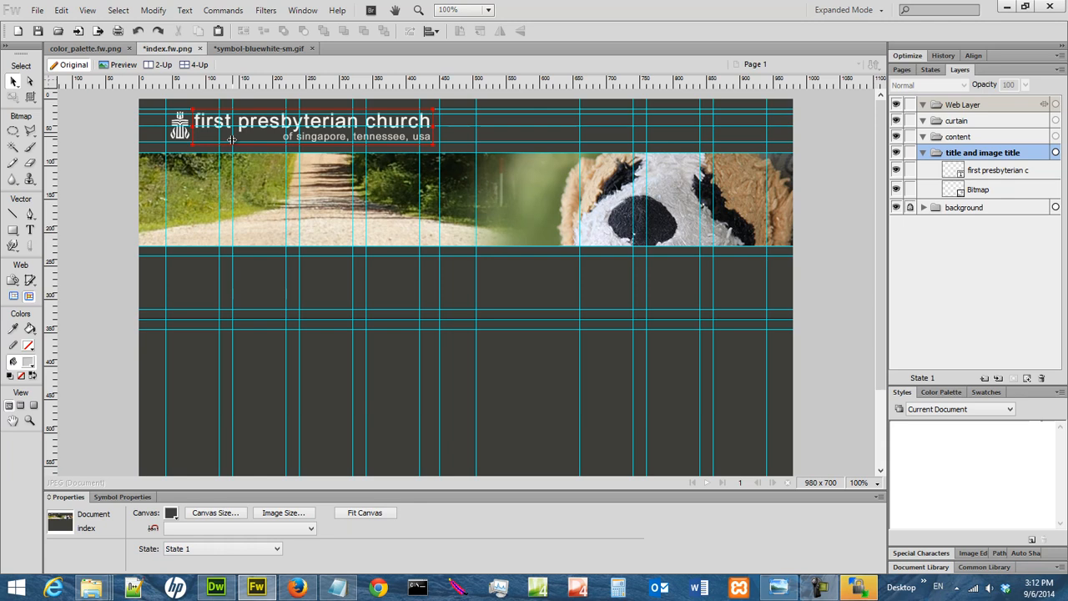
- Hide the guides on the canvas
{"action": "left_click", "coordinate": [86, 10]}
{"action": "mouse_move", "coordinate": [165, 217]}
{"action": "left_click", "coordinate": [358, 205]}
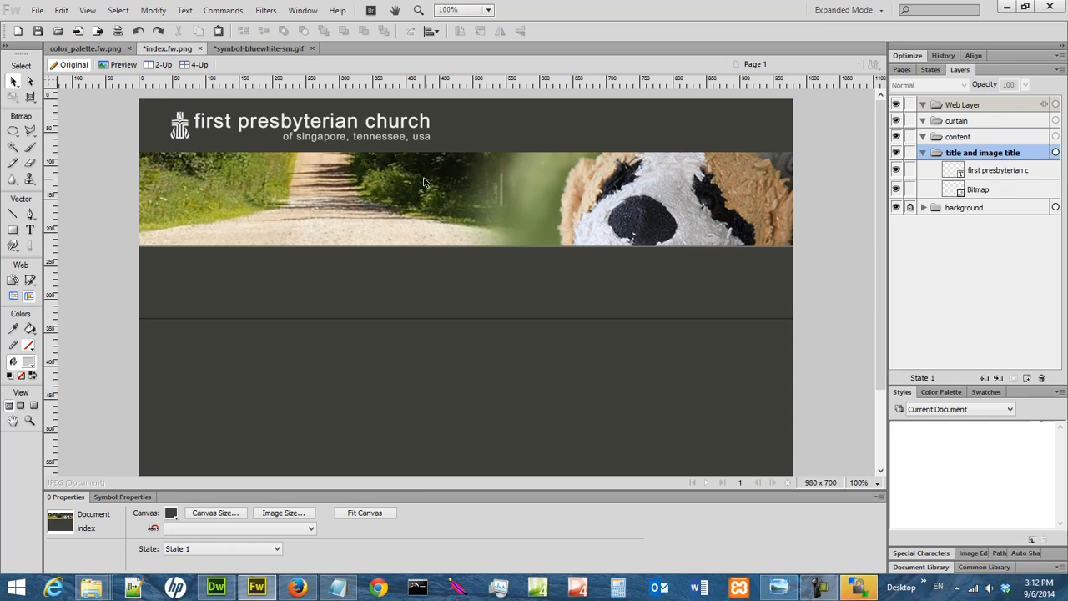
- Apply a Drop Shadow filter to the two-line church title with a distance of 3 and a softness of 3
{"action": "left_click", "coordinate": [402, 133]}
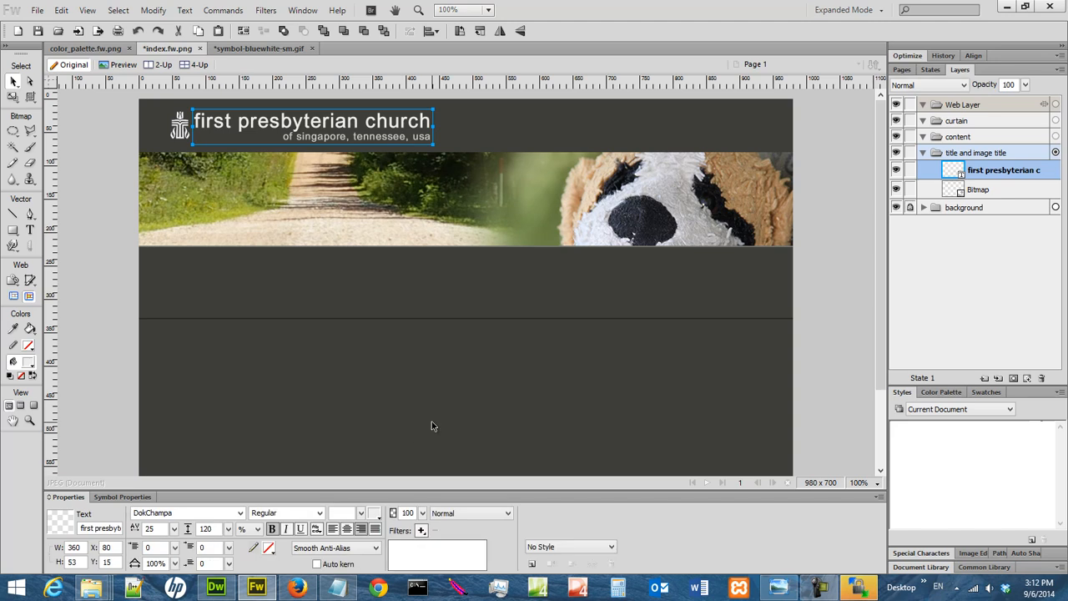
{"action": "left_click", "coordinate": [422, 530]}
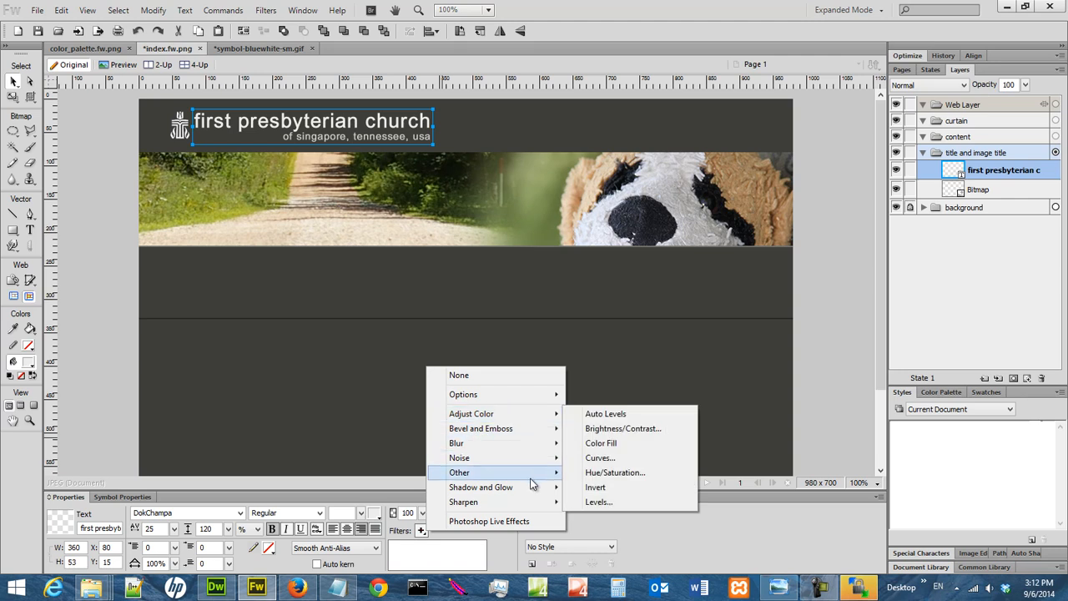
{"action": "mouse_move", "coordinate": [534, 490]}
{"action": "left_click", "coordinate": [616, 491]}
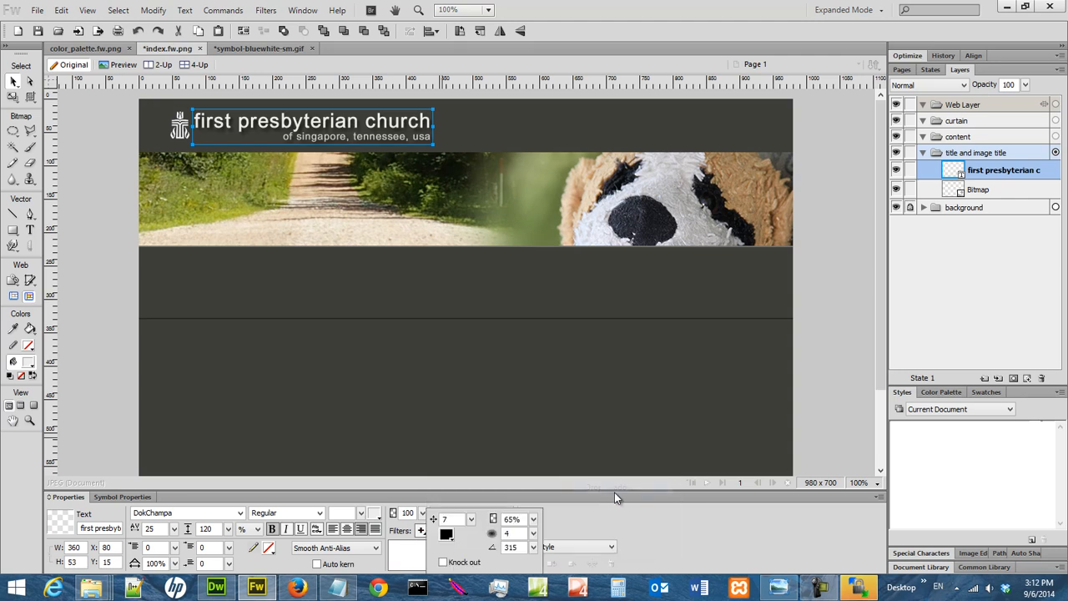
{"action": "double_click", "coordinate": [456, 519]}
{"action": "type", "text": "3"}
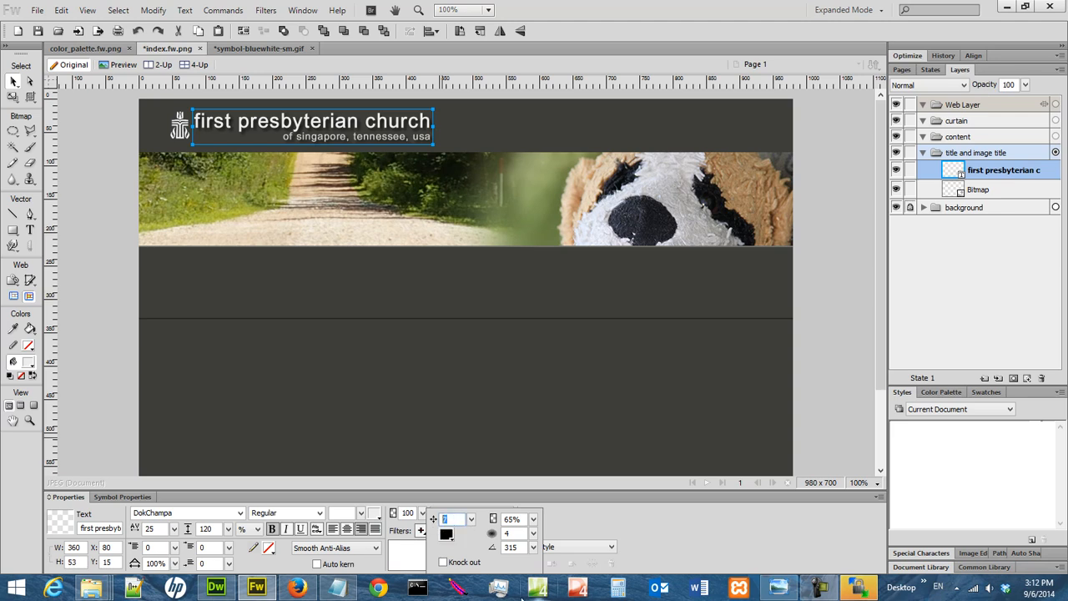
{"action": "double_click", "coordinate": [511, 533]}
{"action": "type", "text": "3"}
{"action": "key", "text": "Return"}
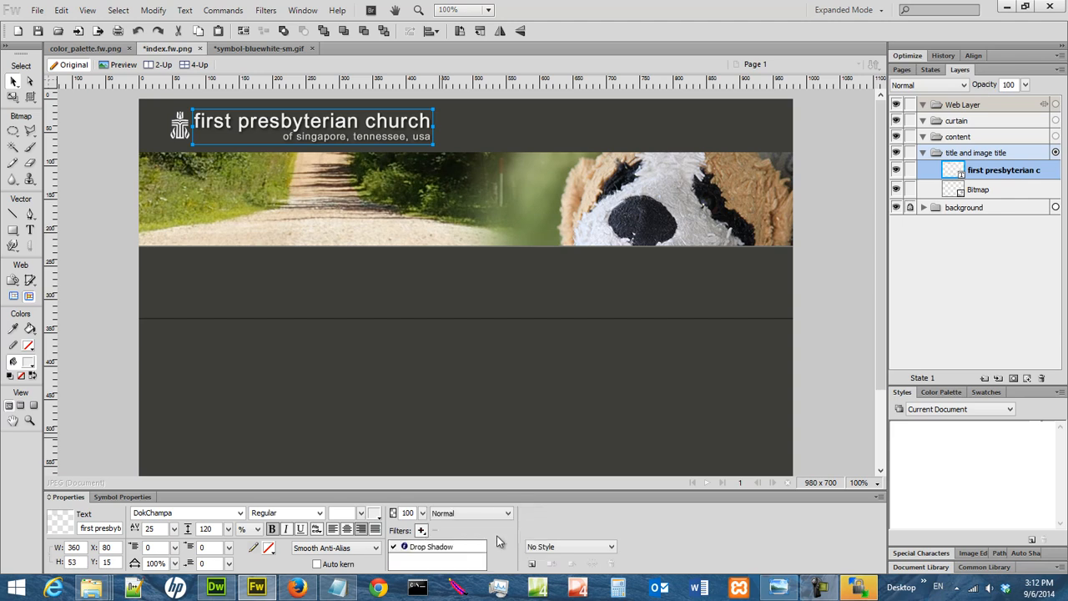
{"action": "left_click", "coordinate": [442, 548]}
{"action": "double_click", "coordinate": [442, 549]}
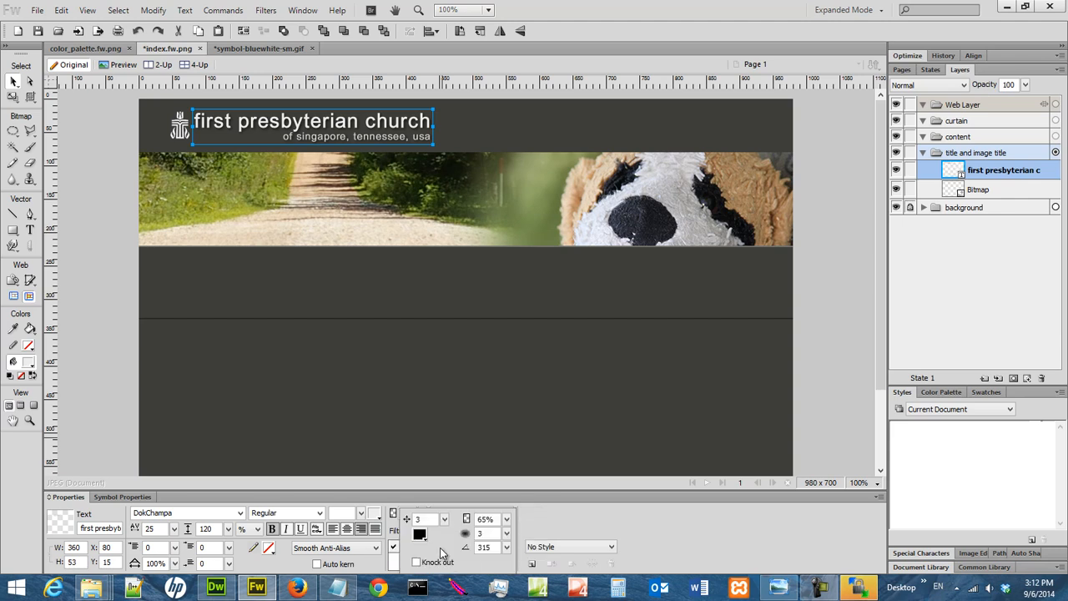
{"action": "key", "text": "Return"}
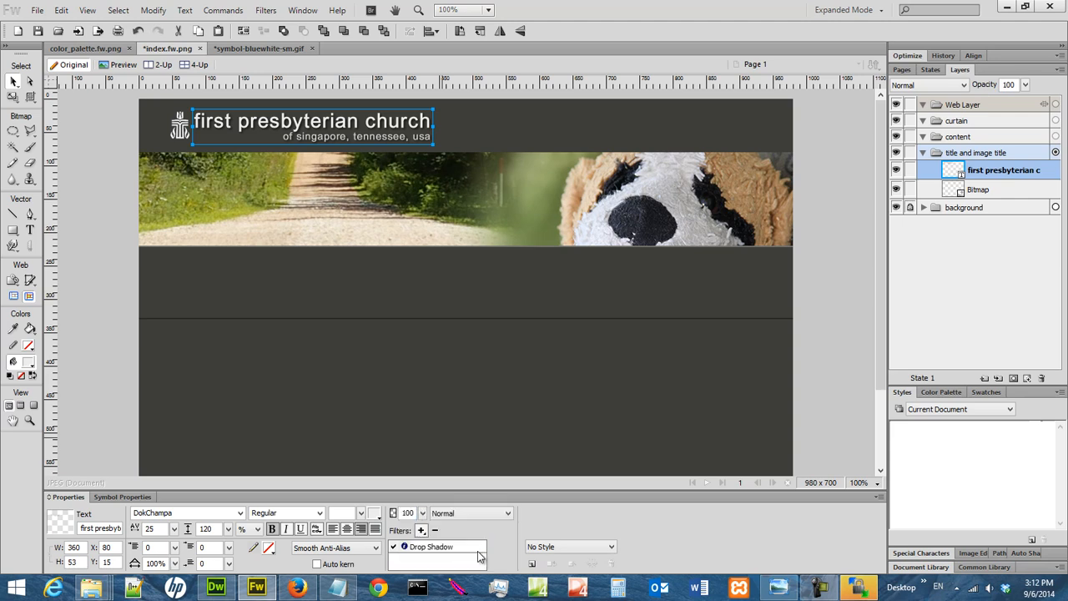
- Deselect the title, save the document and show the guides again
{"action": "left_click", "coordinate": [349, 381]}
{"action": "left_click", "coordinate": [38, 31]}
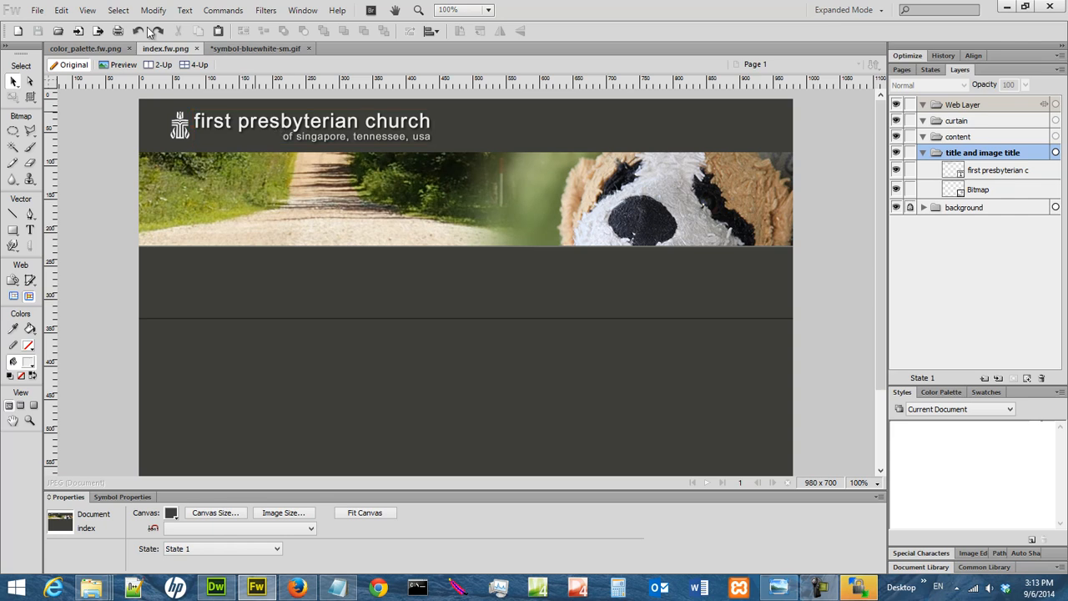
{"action": "left_click", "coordinate": [87, 10]}
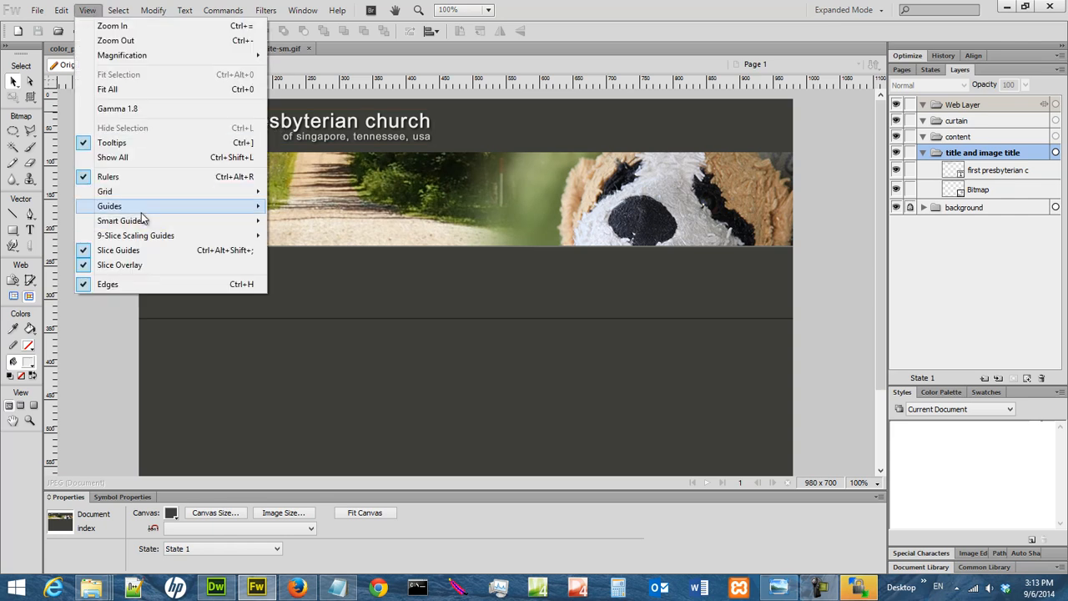
{"action": "mouse_move", "coordinate": [143, 209]}
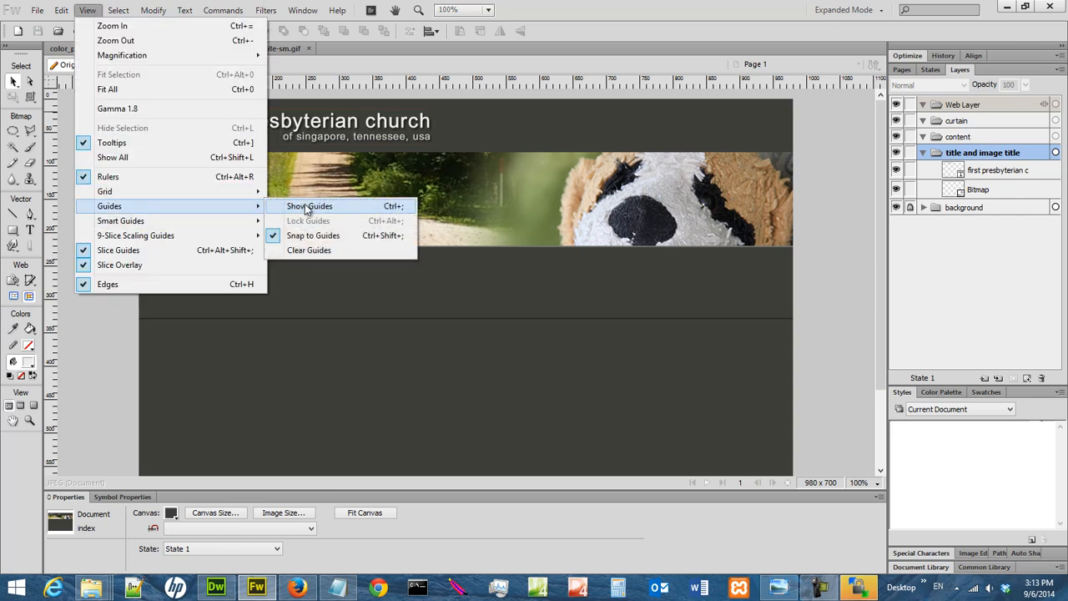
{"action": "left_click", "coordinate": [307, 209]}
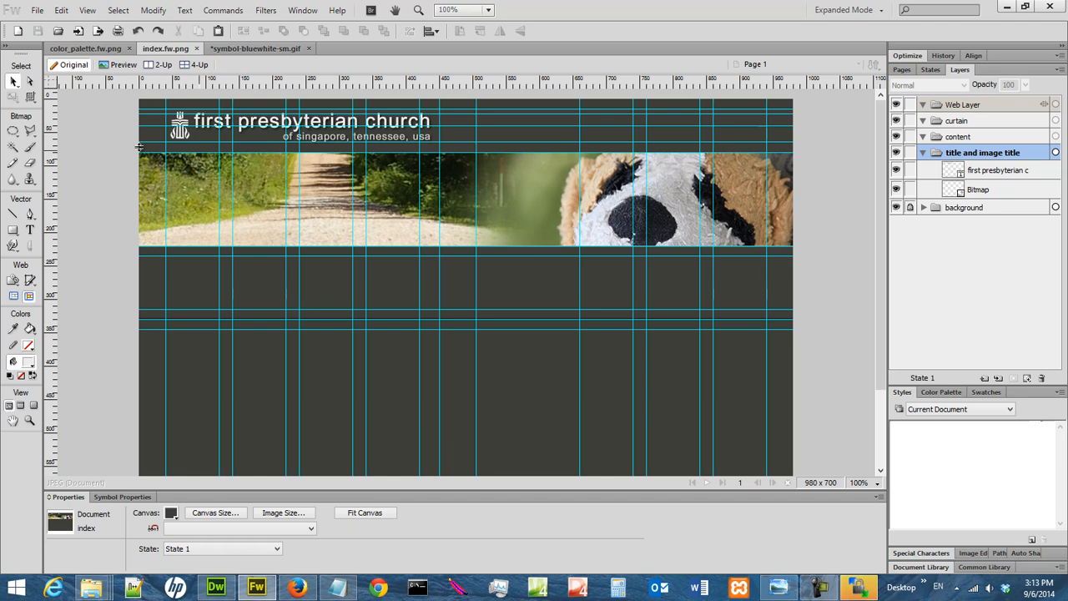
- Draw a horizontal line about 127 px long at about X 83, Y 58, before the second title line, with a Soft Line stroke of size 2
{"action": "left_click", "coordinate": [13, 214]}
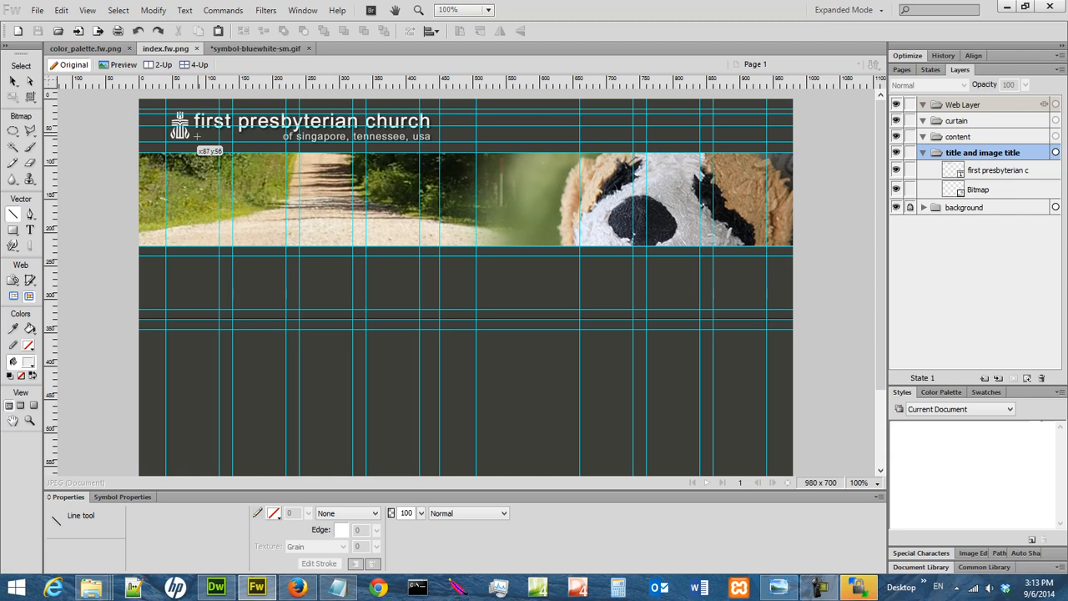
{"action": "left_click_drag", "start_coordinate": [197, 135], "coordinate": [278, 136]}
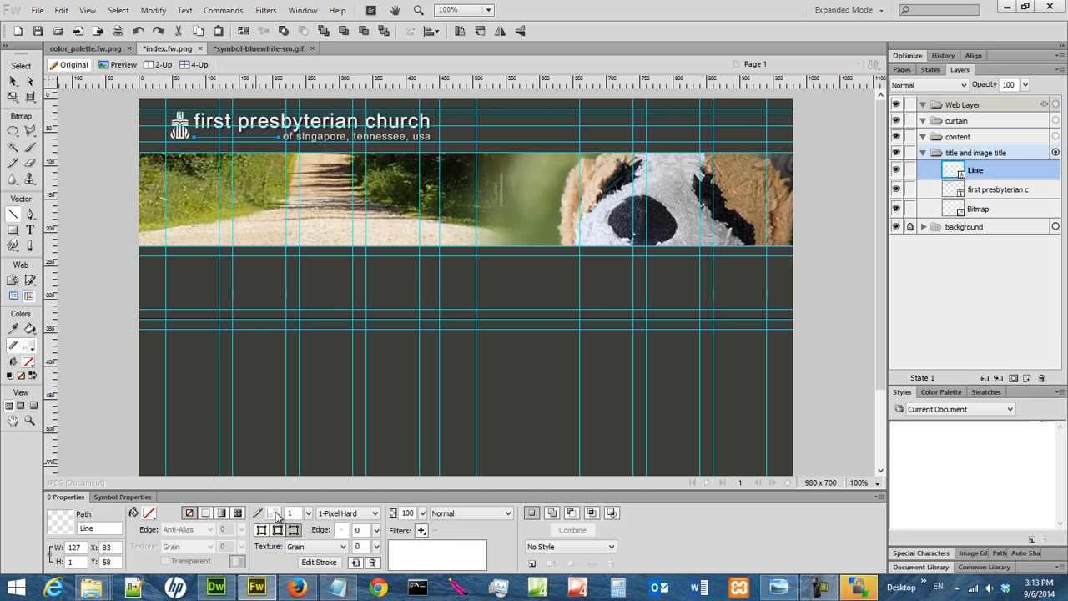
{"action": "left_click", "coordinate": [348, 514]}
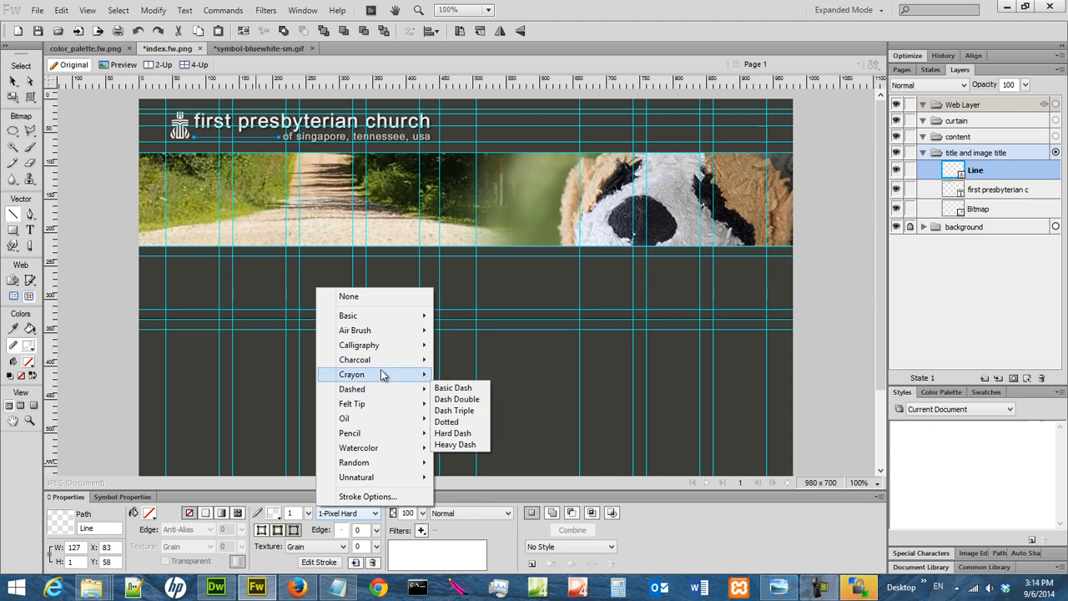
{"action": "mouse_move", "coordinate": [391, 318]}
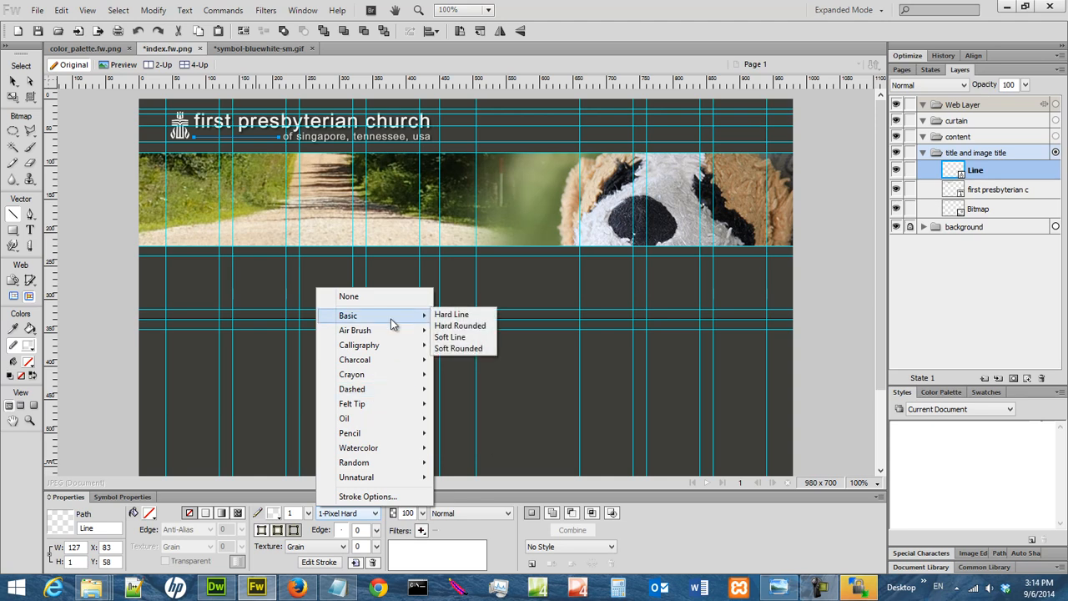
{"action": "left_click", "coordinate": [451, 337]}
{"action": "left_click_drag", "start_coordinate": [299, 512], "coordinate": [287, 515]}
{"action": "type", "text": "2"}
{"action": "key", "text": "Return"}
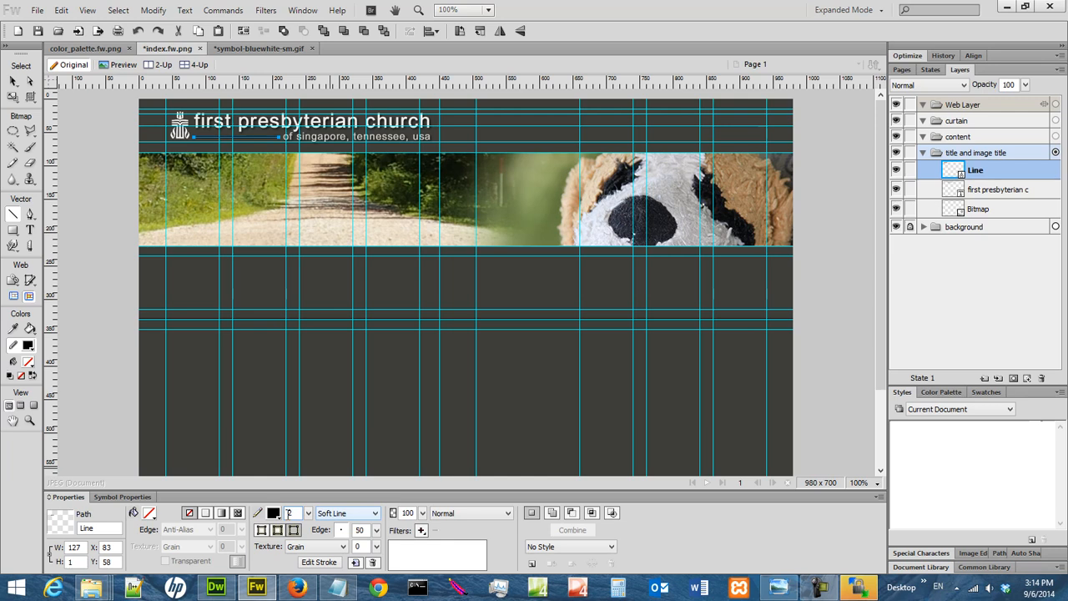
- Try dark grey shades such as #555555 for the stroke colour of the selected horizontal line
{"action": "left_click", "coordinate": [273, 514]}
{"action": "left_click_drag", "start_coordinate": [398, 455], "coordinate": [379, 455]}
{"action": "left_click", "coordinate": [359, 424]}
{"action": "left_click", "coordinate": [358, 422]}
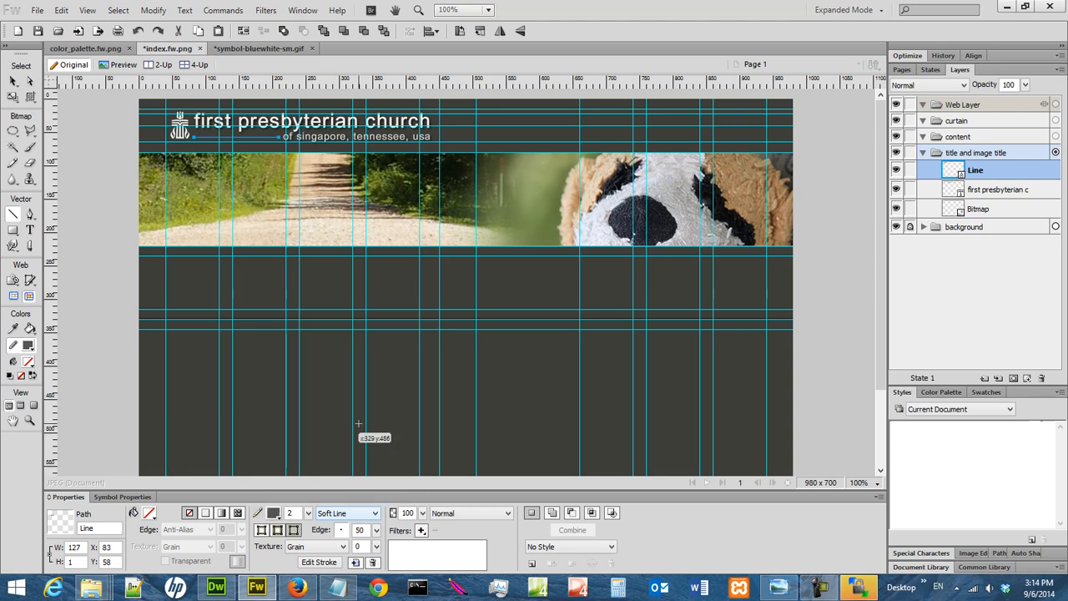
{"action": "left_click", "coordinate": [273, 512]}
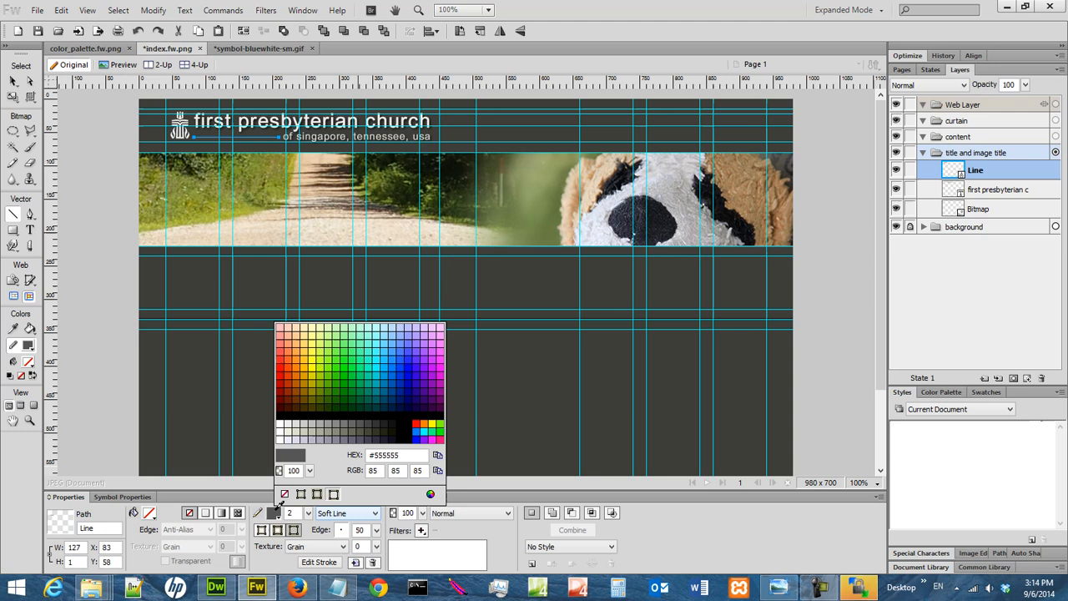
{"action": "left_click", "coordinate": [356, 425]}
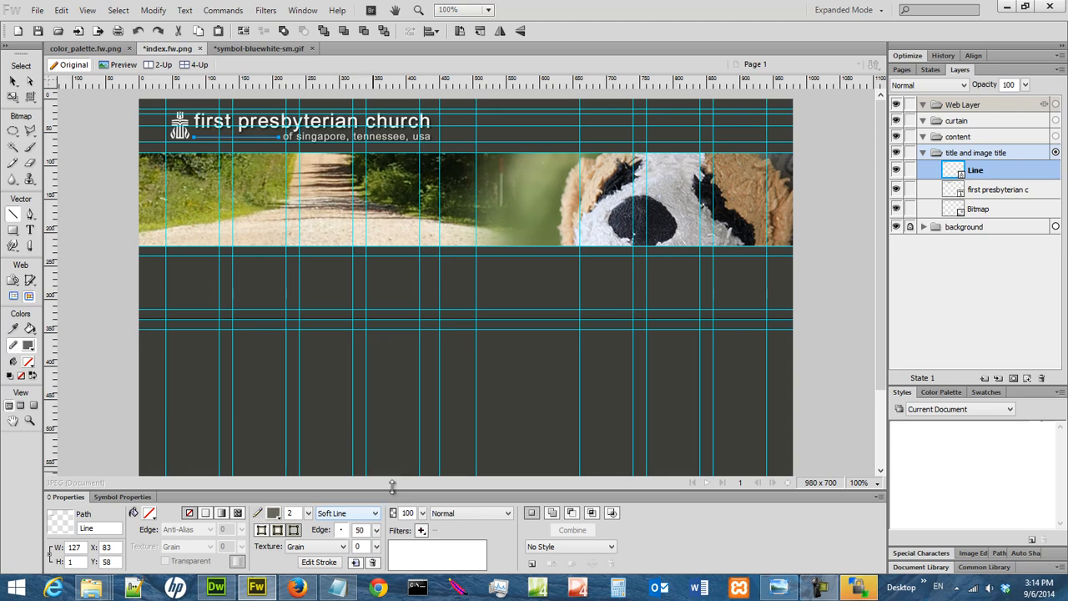
- Set the horizontal line's stroke to a grey sampled from the second line of the church title
{"action": "left_click", "coordinate": [272, 513]}
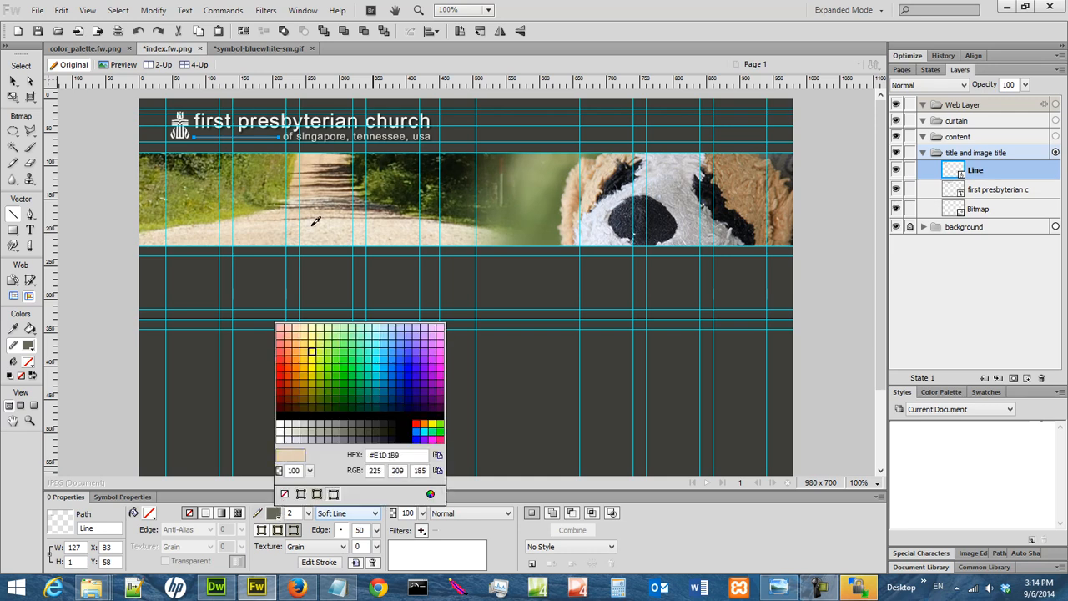
{"action": "left_click", "coordinate": [315, 134]}
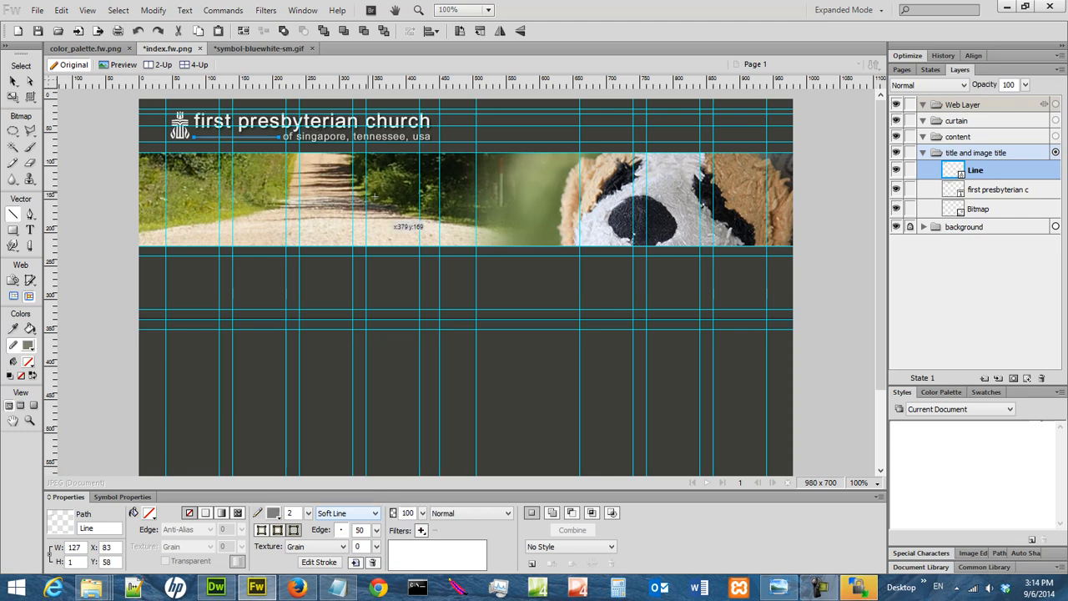
- Apply a Drop Shadow filter with a softness of 2 to the horizontal line and save the document
{"action": "left_click", "coordinate": [420, 530]}
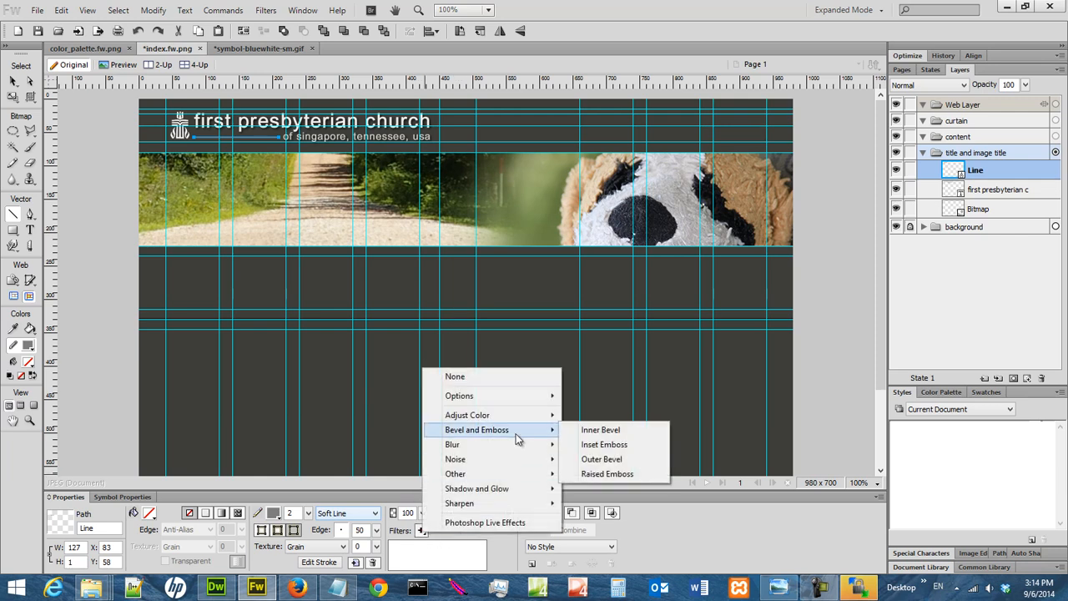
{"action": "mouse_move", "coordinate": [519, 416]}
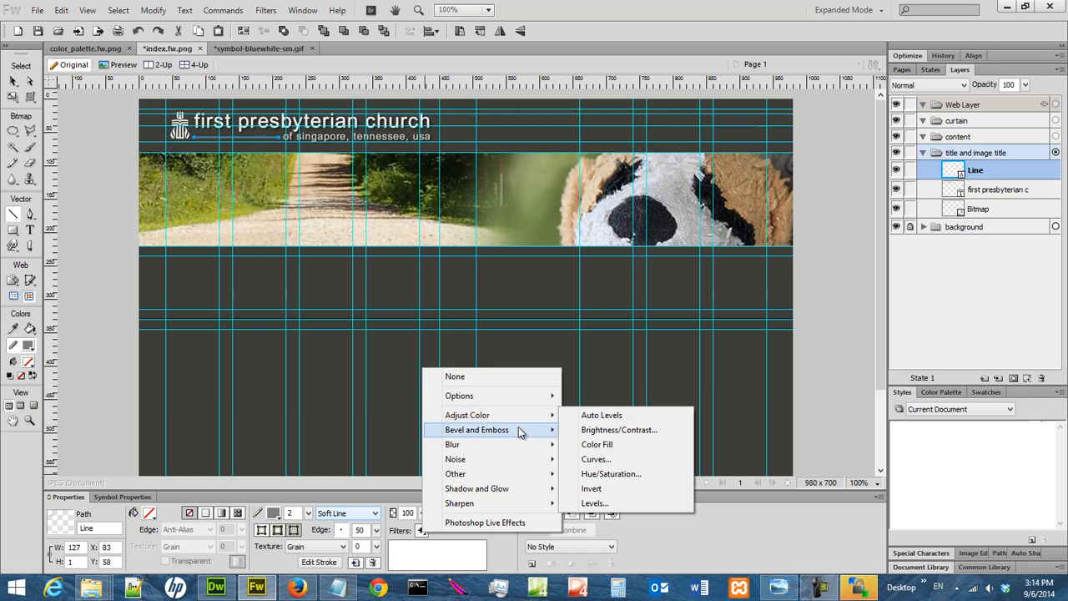
{"action": "mouse_move", "coordinate": [515, 488]}
{"action": "left_click", "coordinate": [604, 489]}
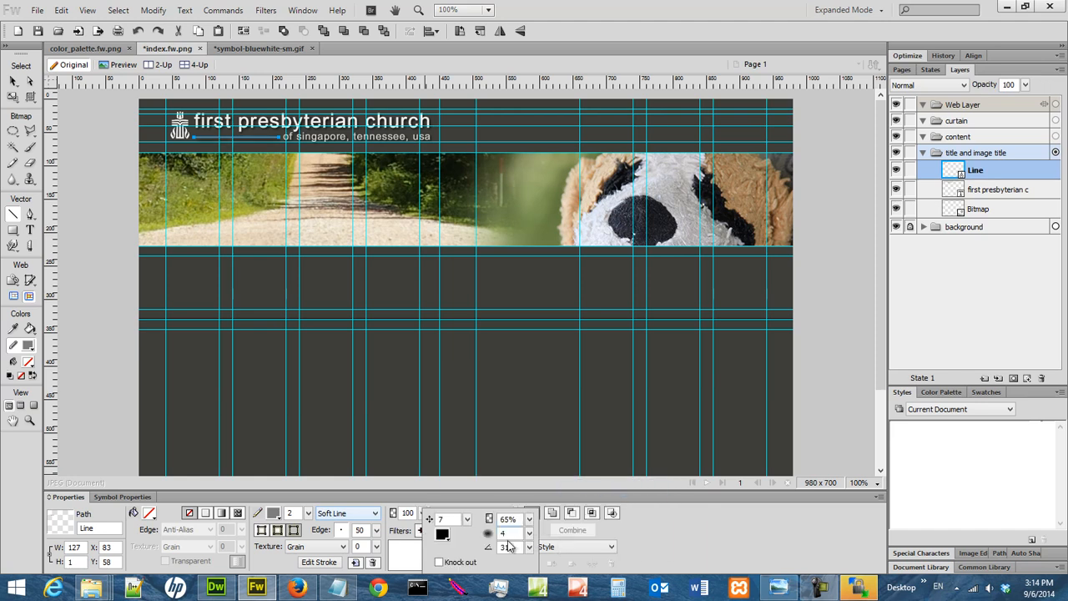
{"action": "type", "text": "2"}
{"action": "key", "text": "Return"}
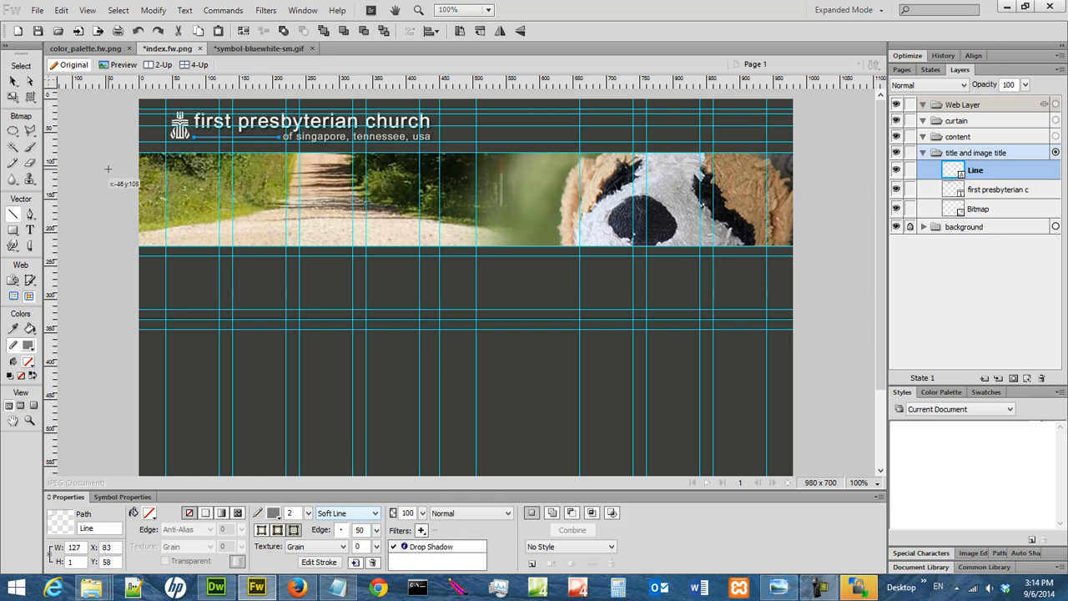
{"action": "left_click", "coordinate": [39, 33]}
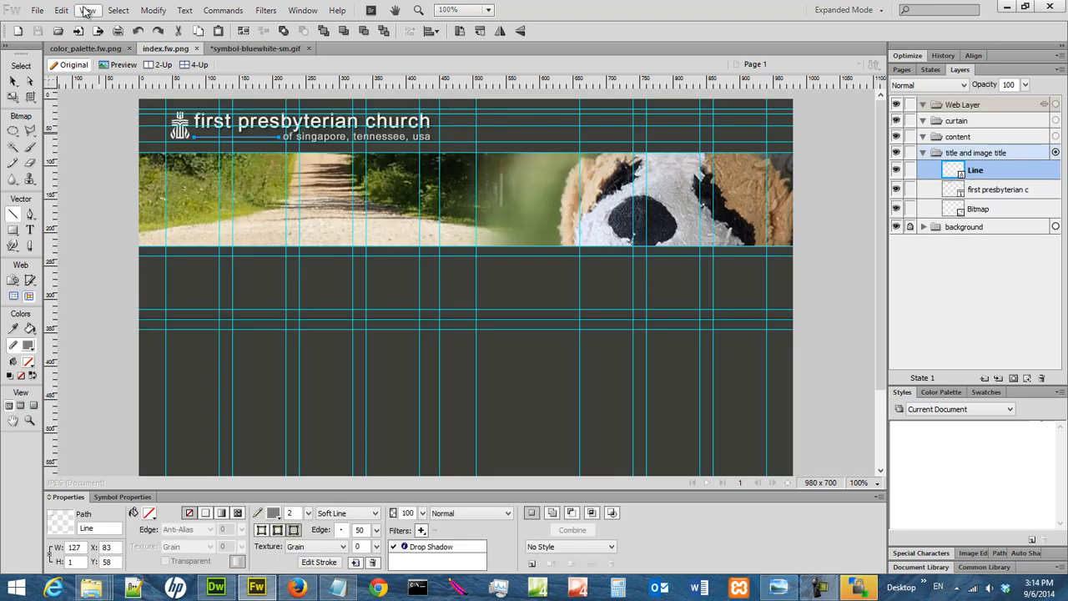
- Hide the guides on the canvas and deselect the horizontal line
{"action": "left_click", "coordinate": [88, 10]}
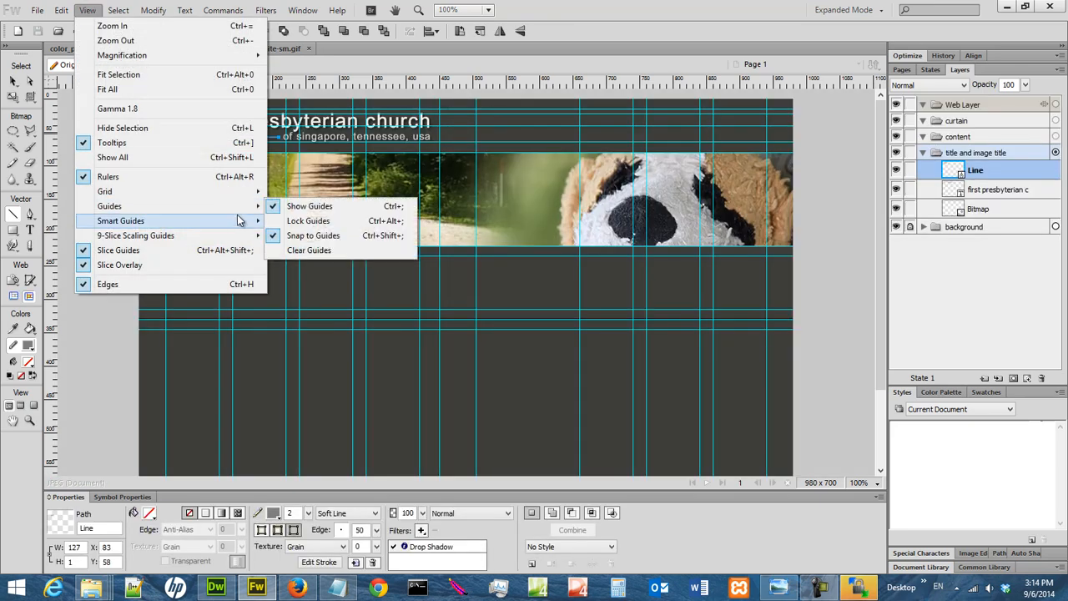
{"action": "mouse_move", "coordinate": [242, 206]}
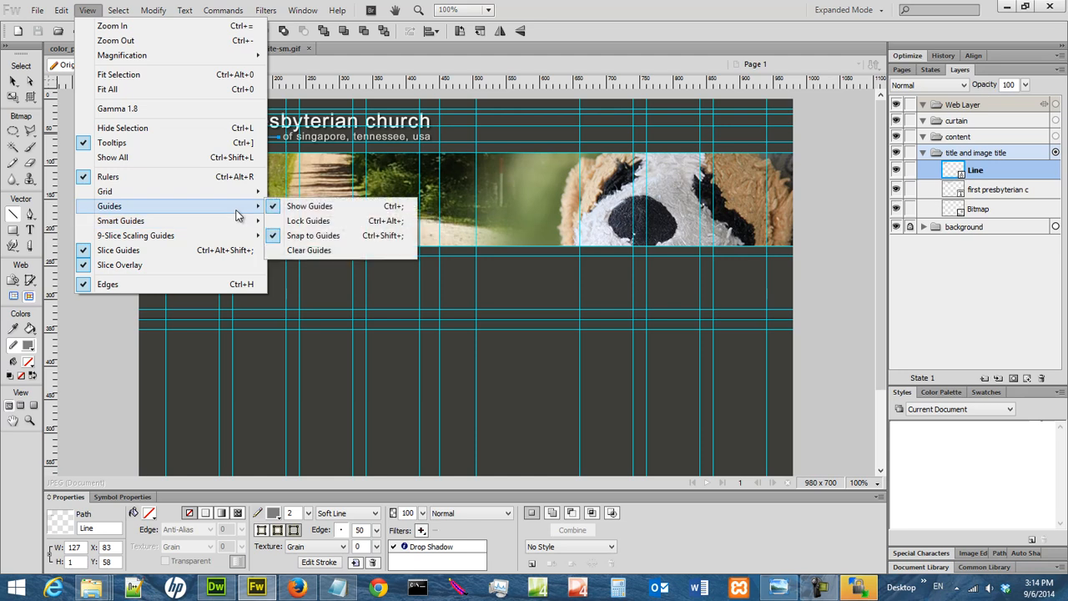
{"action": "left_click", "coordinate": [308, 206]}
{"action": "left_click", "coordinate": [13, 80]}
{"action": "left_click", "coordinate": [84, 128]}
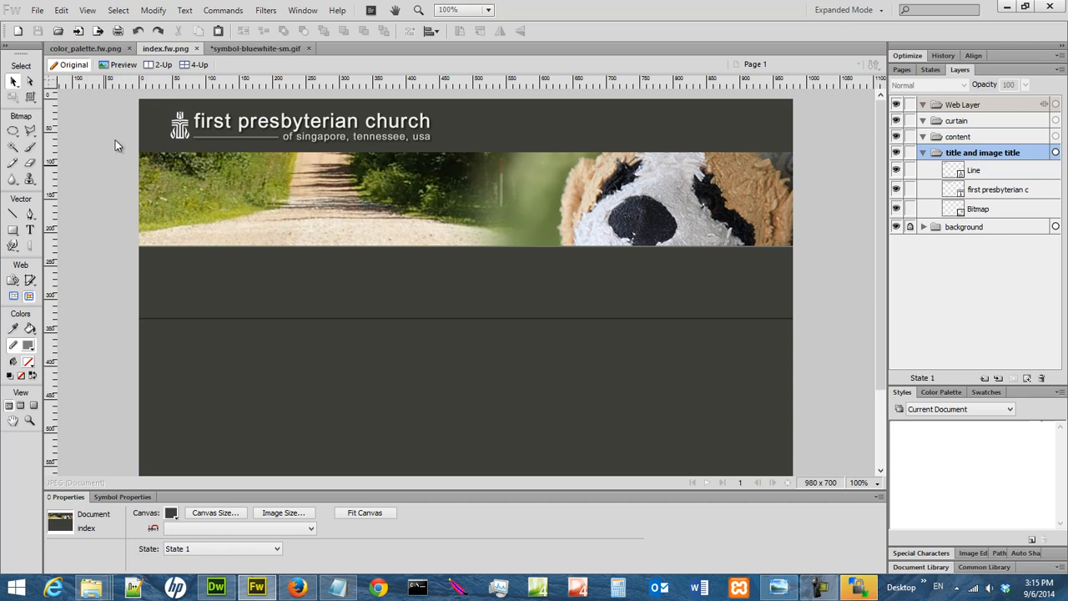
- Show the guides on the canvas again
{"action": "left_click", "coordinate": [87, 10]}
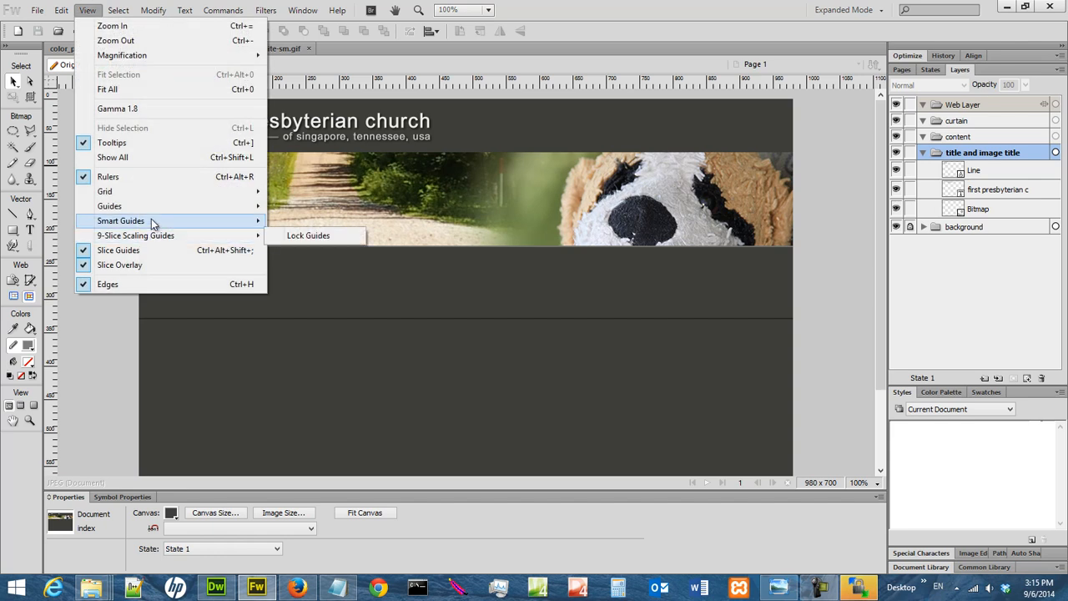
{"action": "mouse_move", "coordinate": [151, 206]}
{"action": "left_click", "coordinate": [292, 206]}
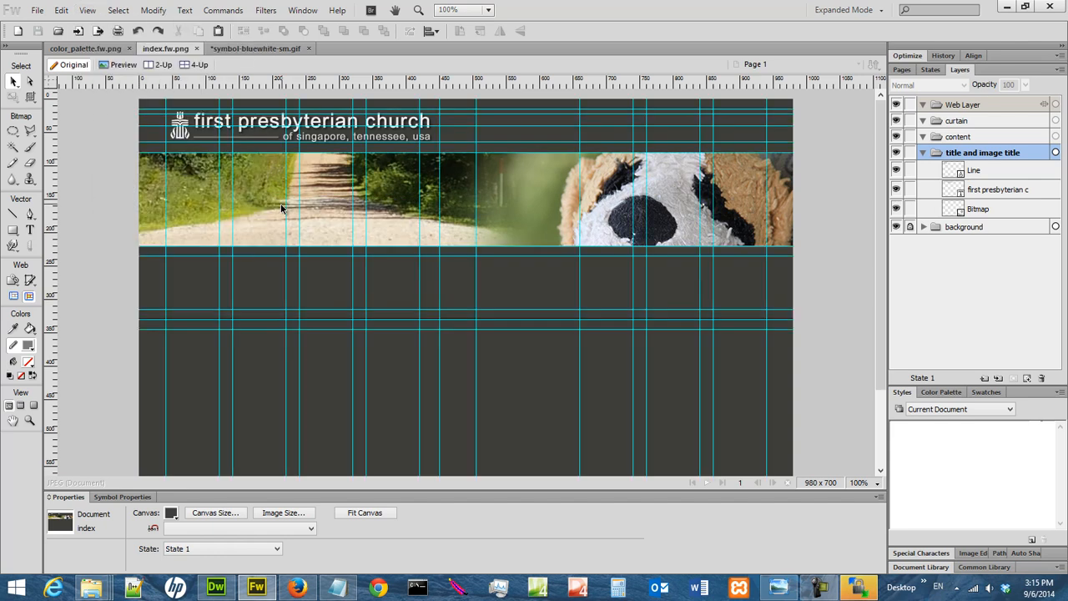